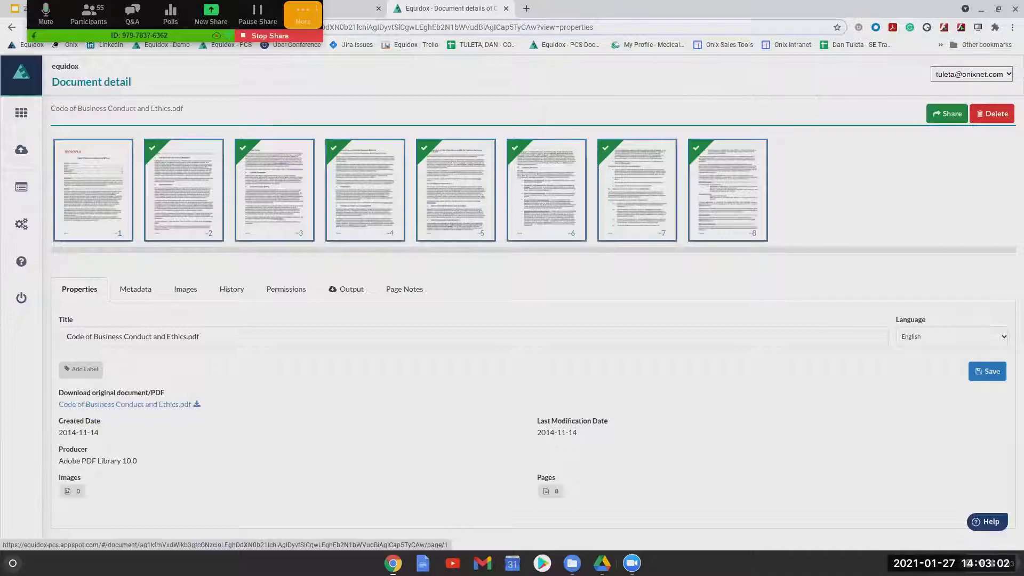
Open page 1 of the document and draw a zone about 487 wide by 82 high around the six table of contents entries.
left_click(106, 191)
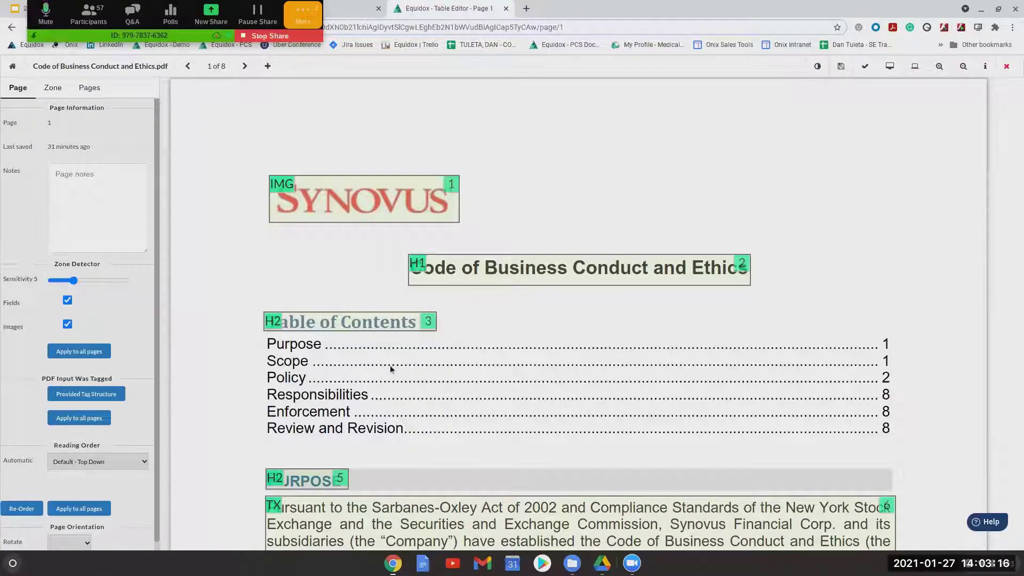
scroll(278, 349, "down", 2)
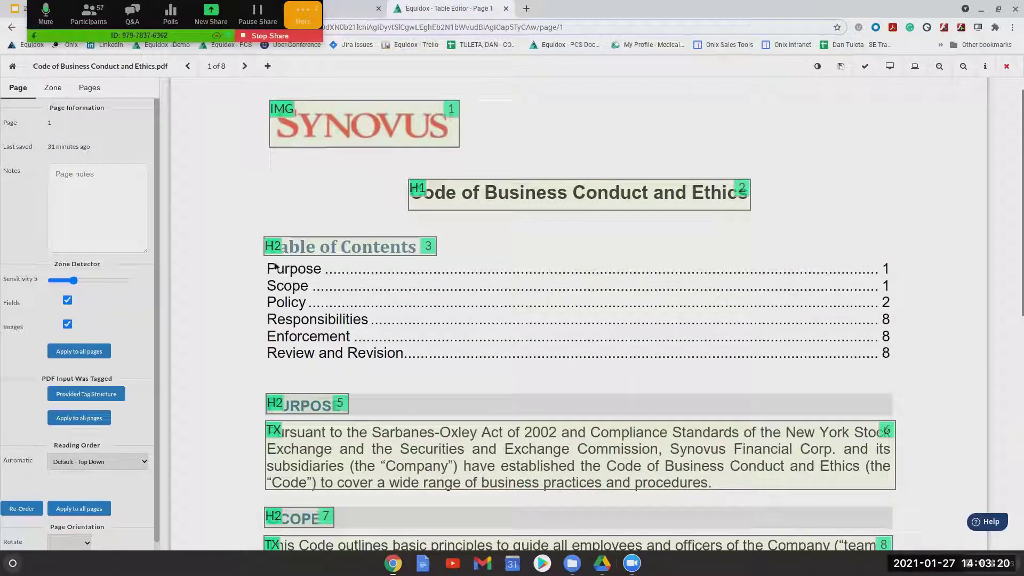
left_click_drag(256, 262, 906, 367)
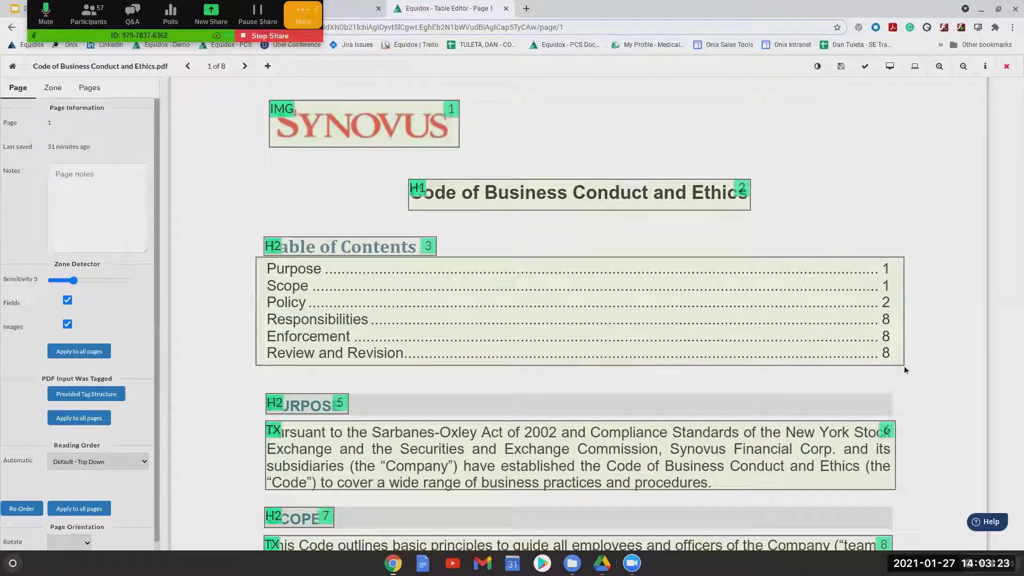
left_click(821, 326)
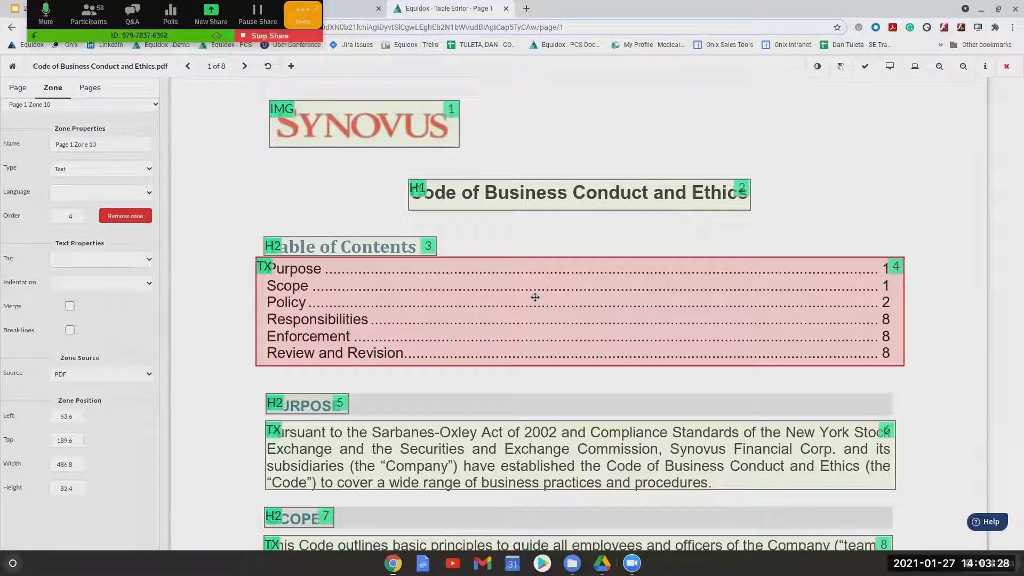
Make the contents zone a List and shift and widen it so the label strip clears the text and the page numbers stay inside.
key("l")
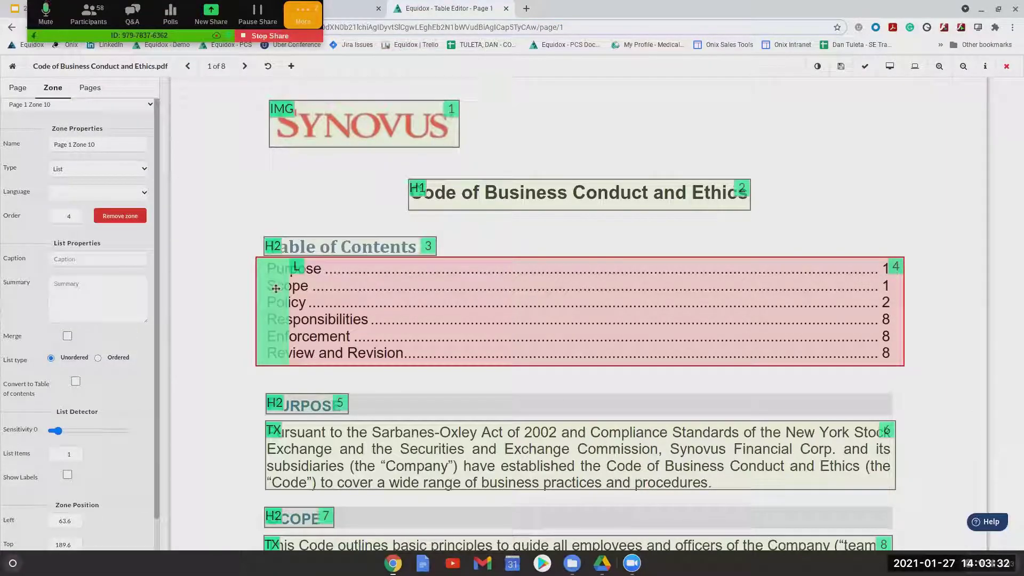
left_click(114, 169)
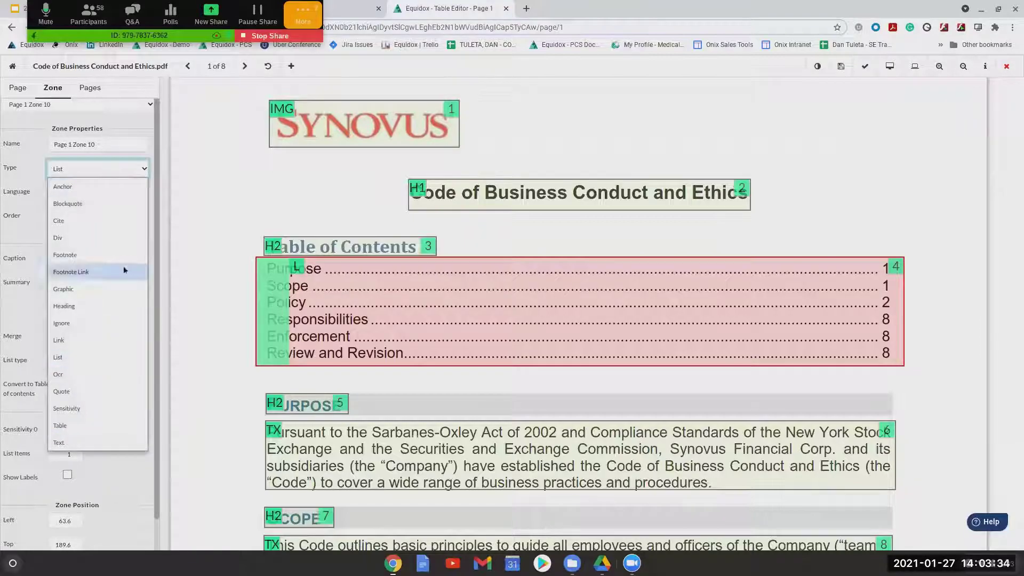
left_click(126, 353)
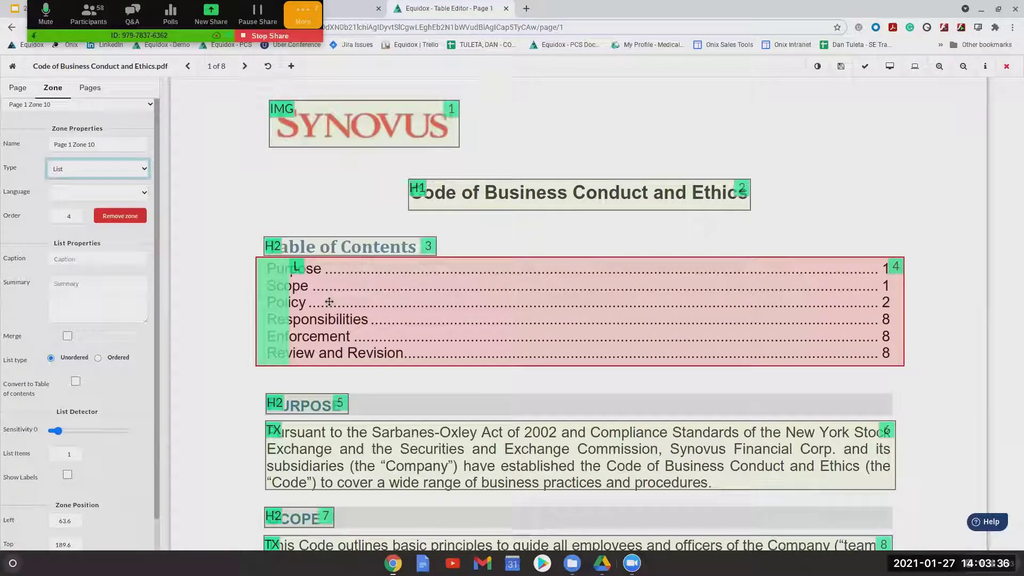
left_click_drag(328, 302, 309, 302)
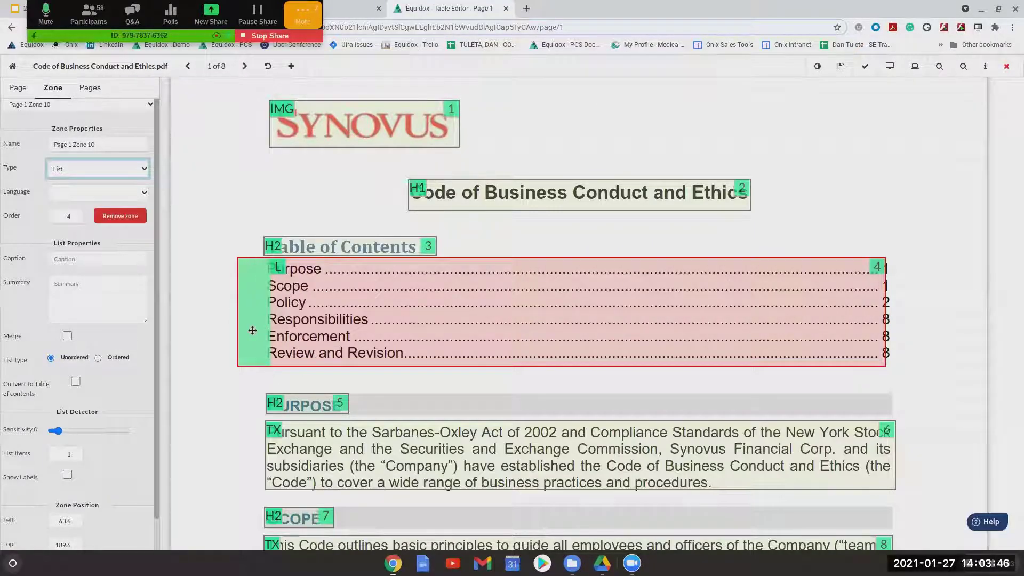
left_click_drag(886, 331, 905, 330)
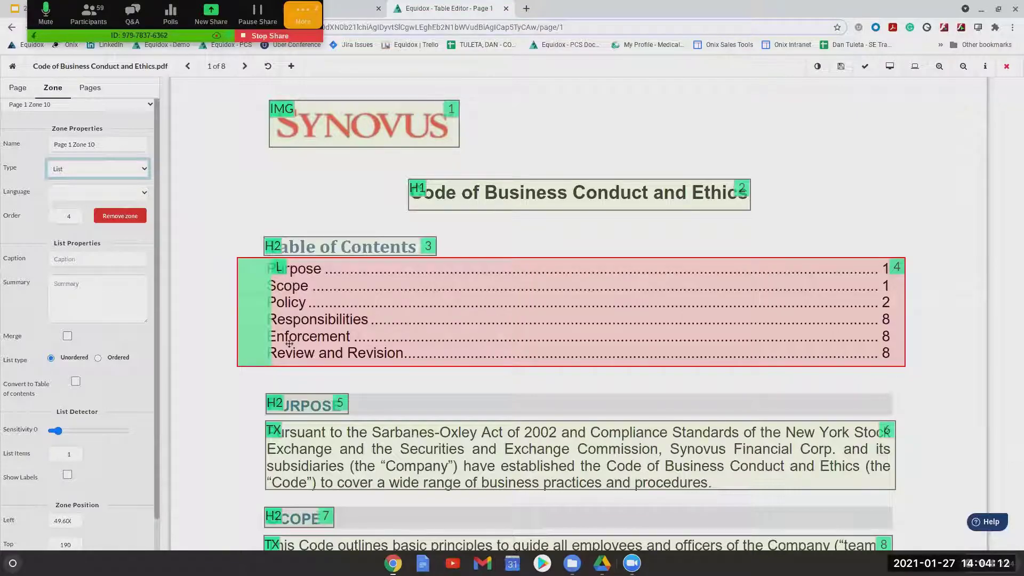
Set the list items to 6 and move the divider lines so each contents entry sits in its own row.
left_click(75, 451)
left_click(76, 452)
left_click(76, 452)
left_click(75, 452)
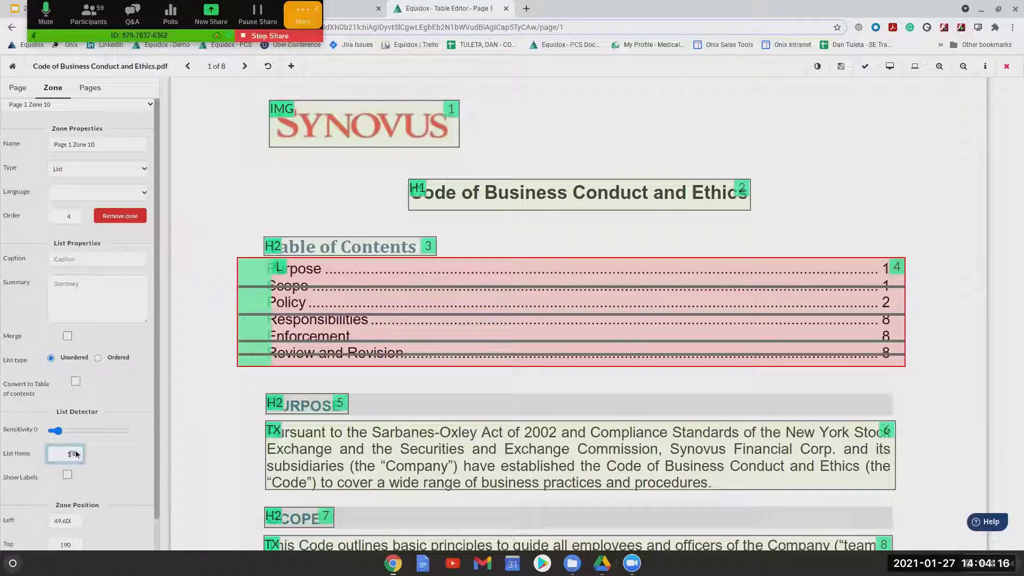
left_click(75, 452)
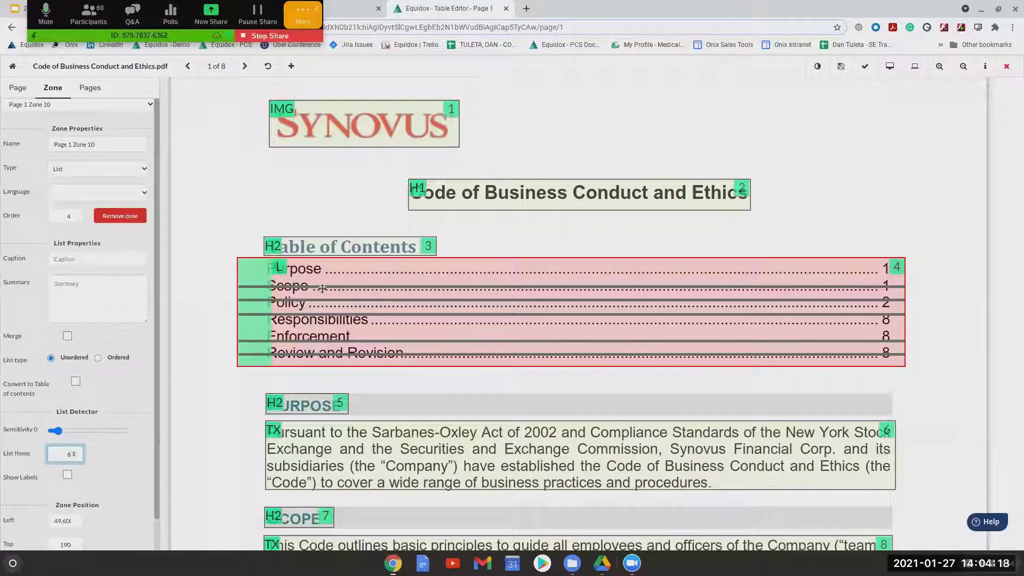
left_click_drag(322, 286, 326, 346)
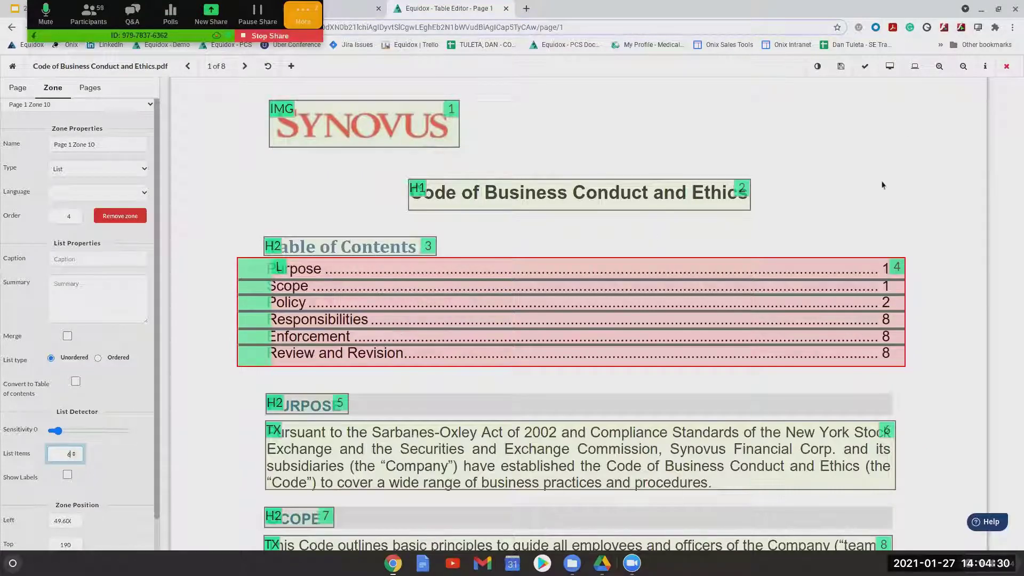
Preview the page's HTML output, check the bulleted table of contents entries, and return to the zone editor.
left_click(889, 67)
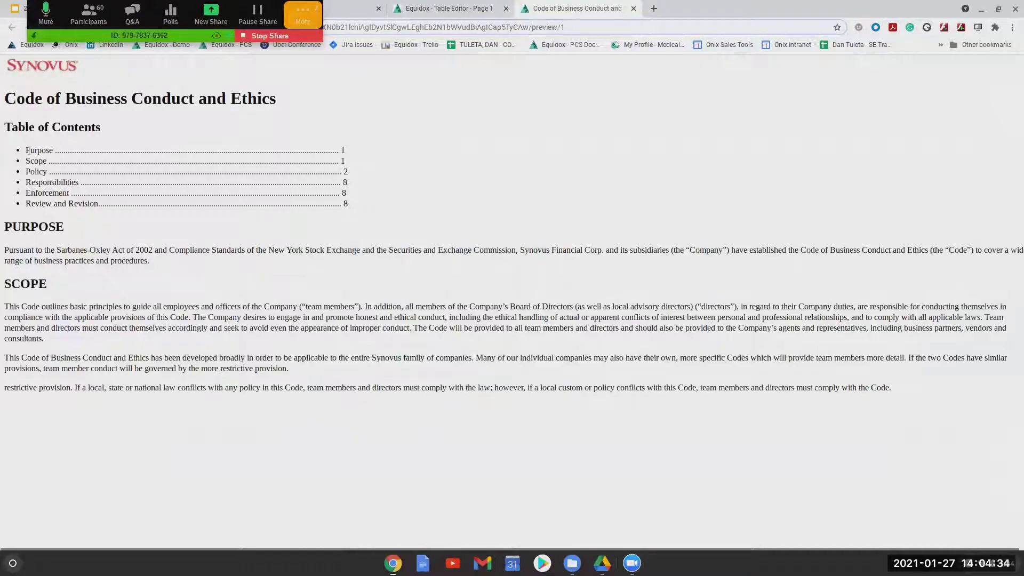
left_click_drag(26, 149, 378, 223)
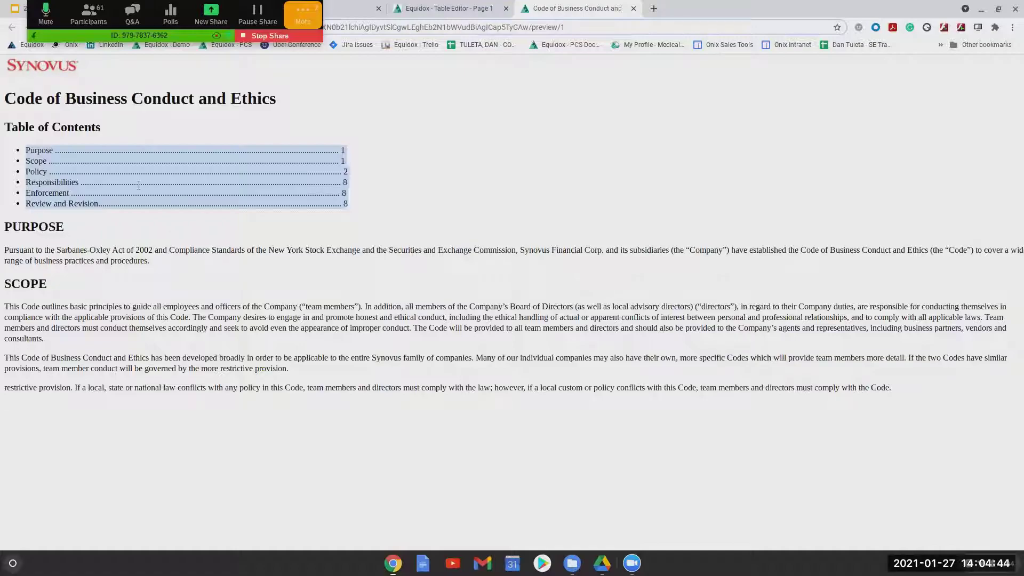
left_click(446, 8)
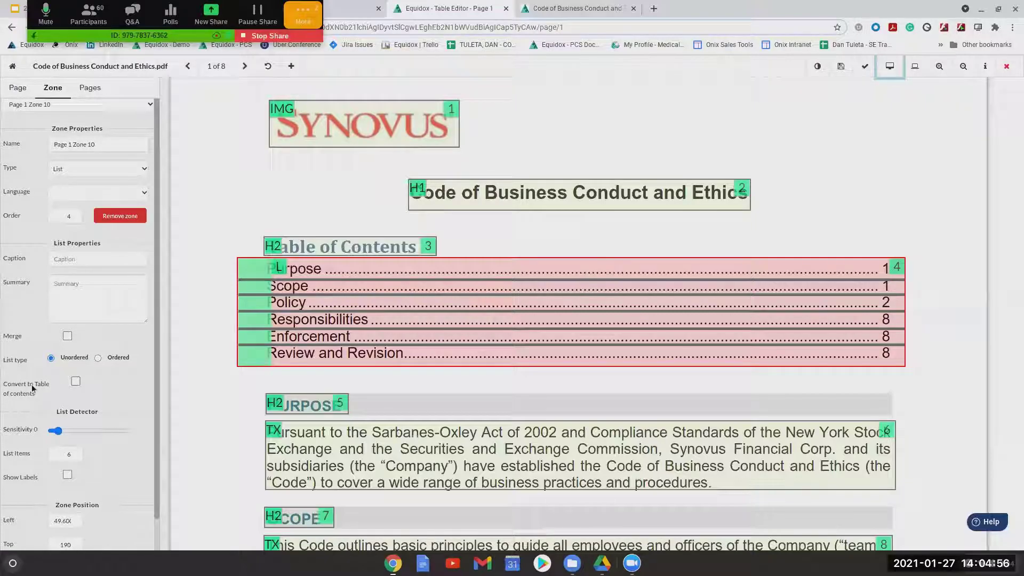
Enable conversion of the list zone to a table of contents and preview the page.
left_click(76, 382)
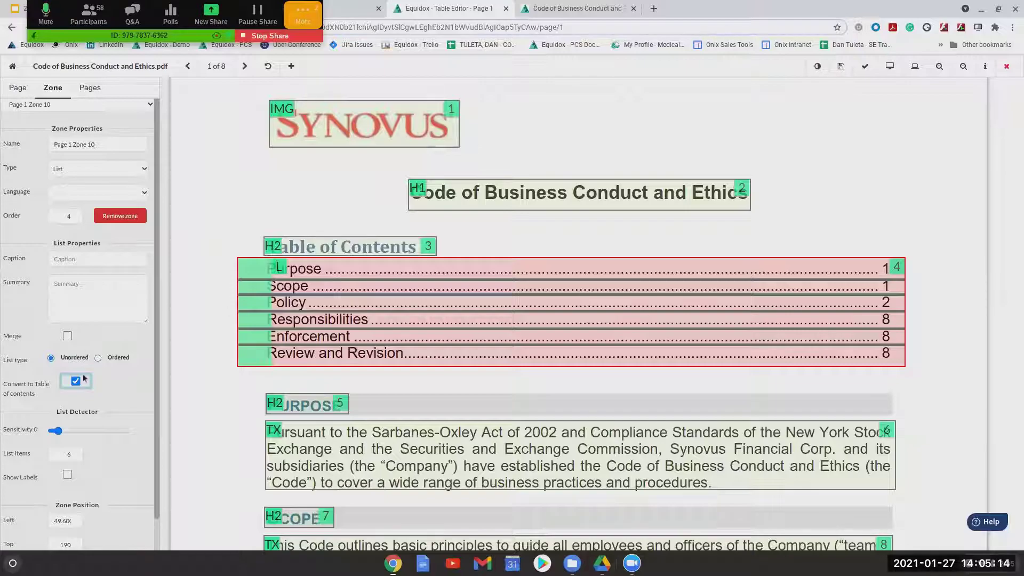
left_click(889, 67)
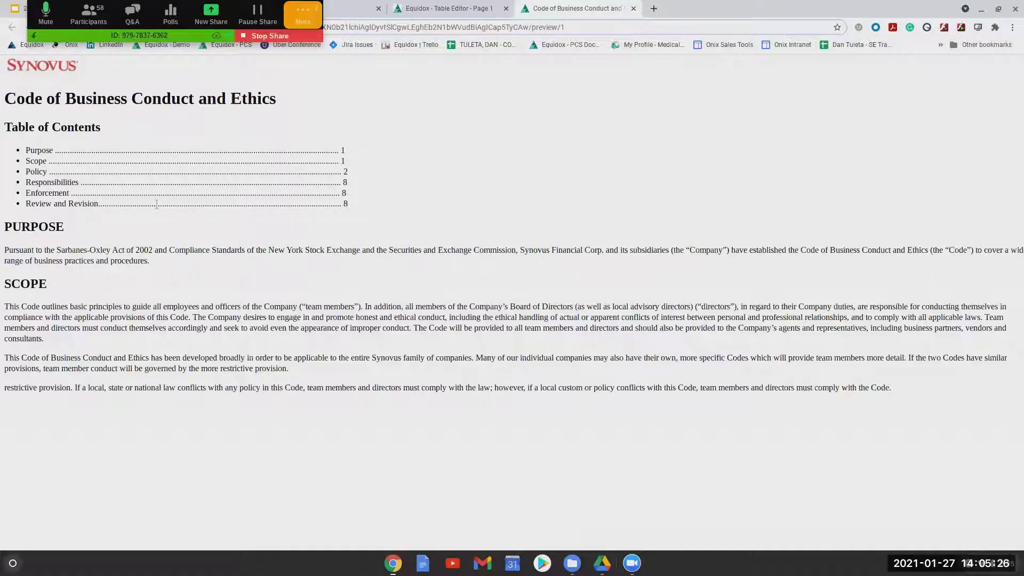
Switch to the Files app and view Synovus Tag Tree for Table of Contents.jpg to examine the table of contents tags.
left_click(580, 570)
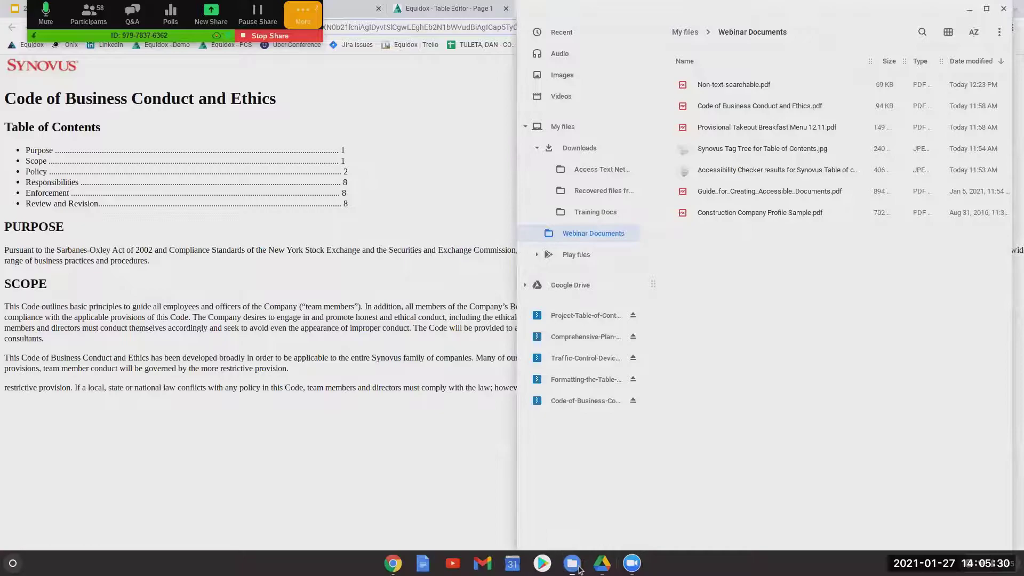
double_click(749, 152)
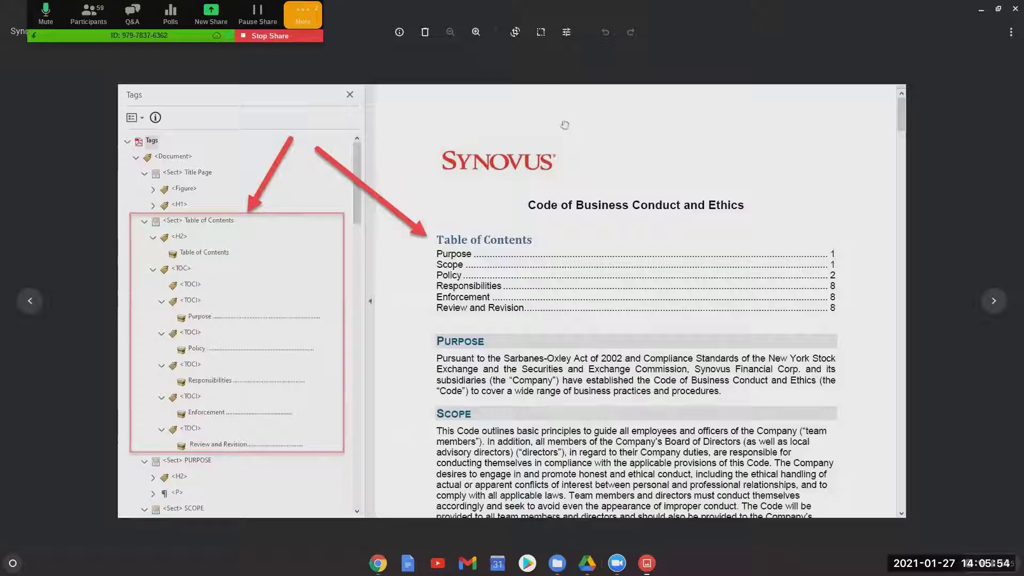
left_click(1016, 10)
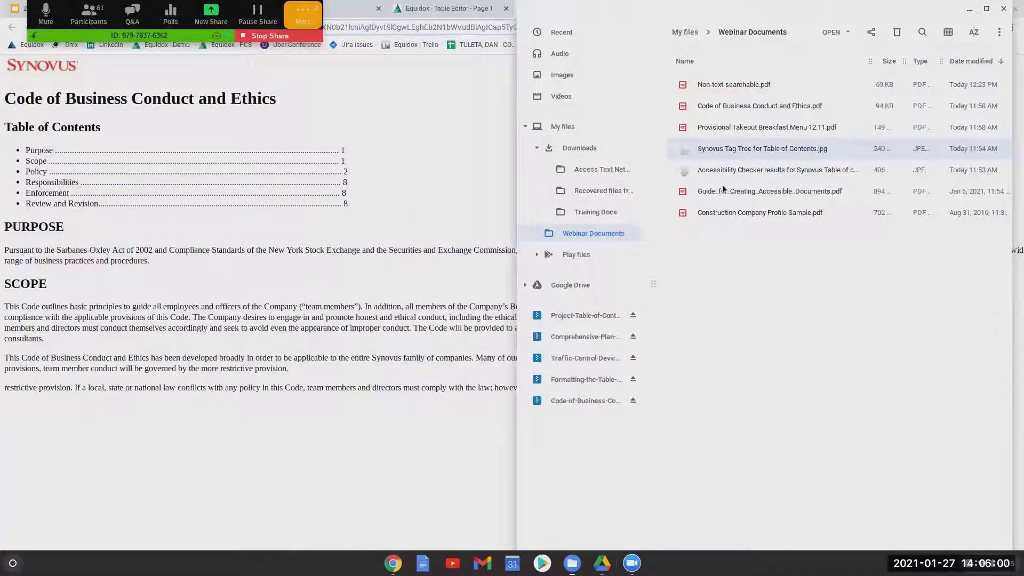
View the Accessibility Checker results image for the Synovus table of contents, close it, and return to the zone editor.
left_click(733, 176)
double_click(733, 171)
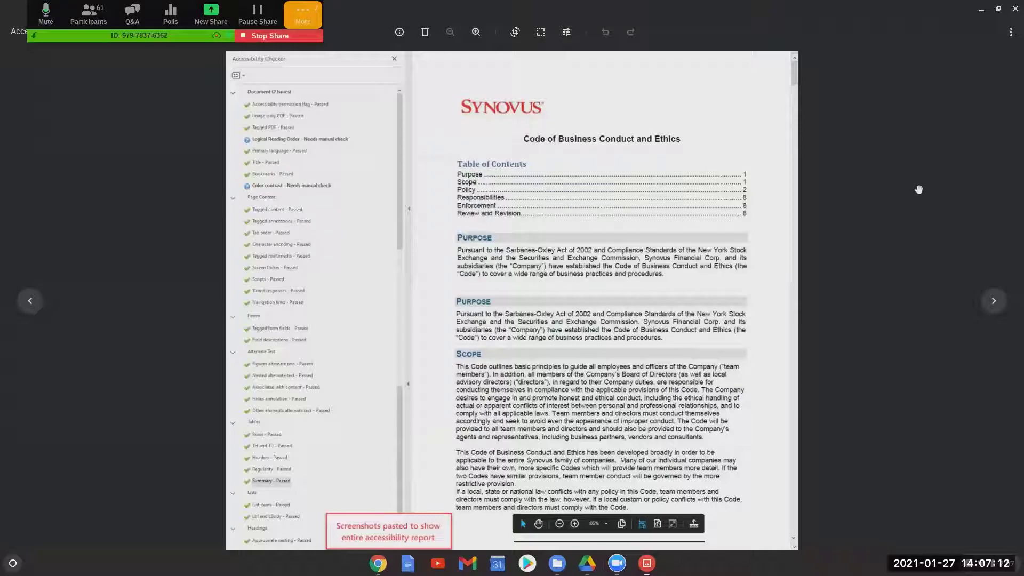
left_click(1016, 9)
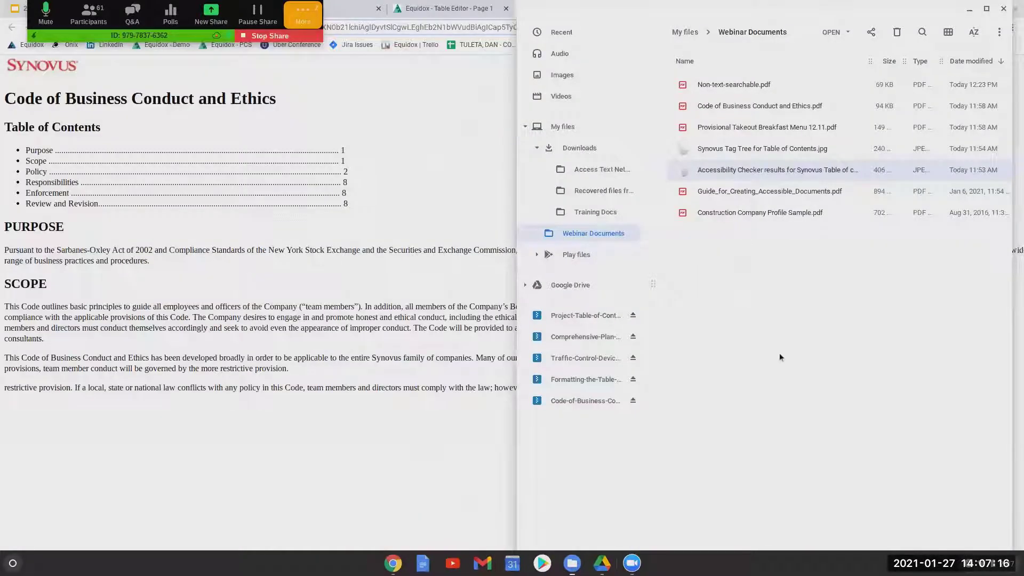
left_click(419, 207)
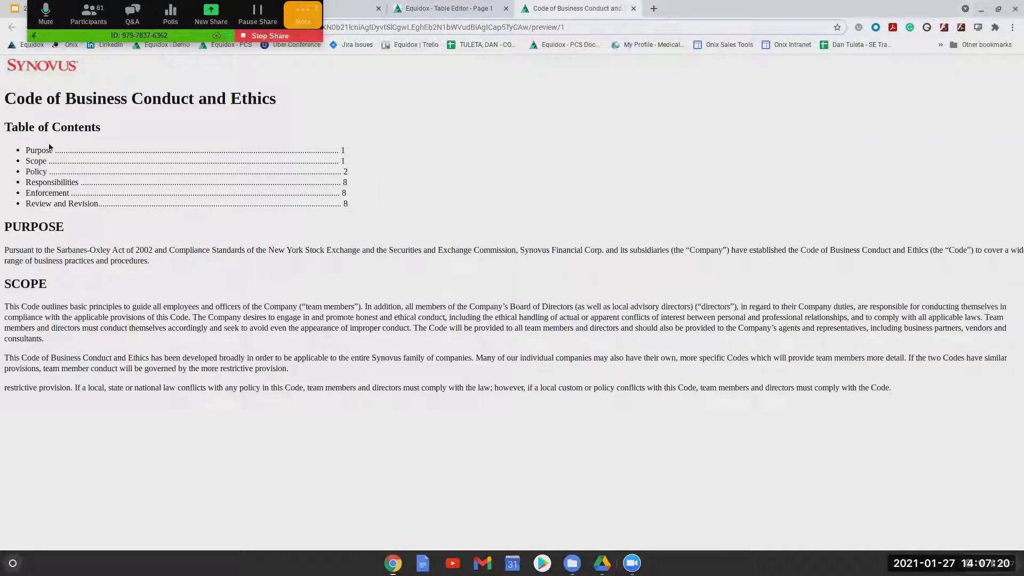
left_click(424, 8)
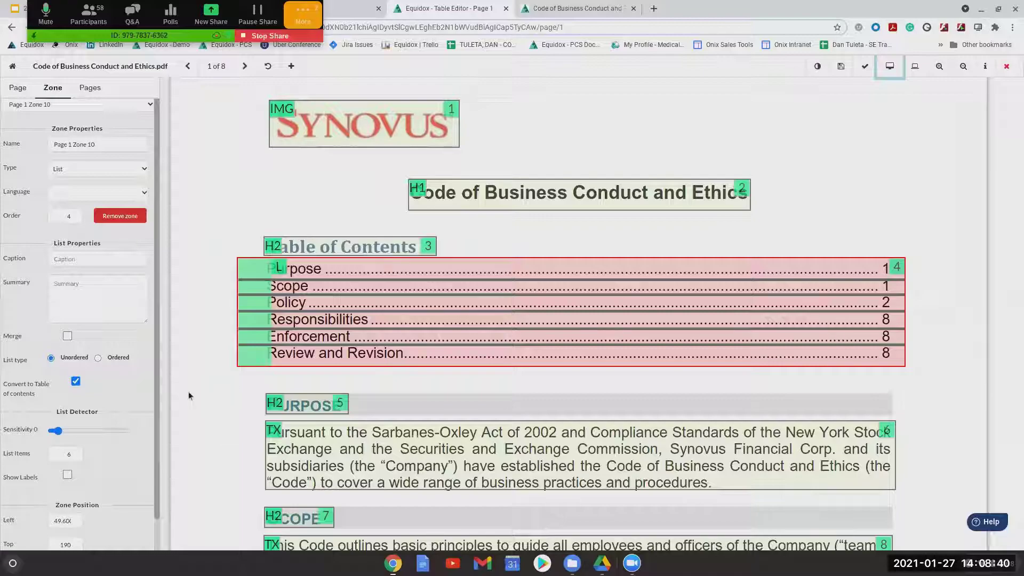
Add a Link zone about 48 by 12 over the Purpose contents entry and set its URL/Anchor to #page_1.
left_click_drag(188, 392, 288, 264)
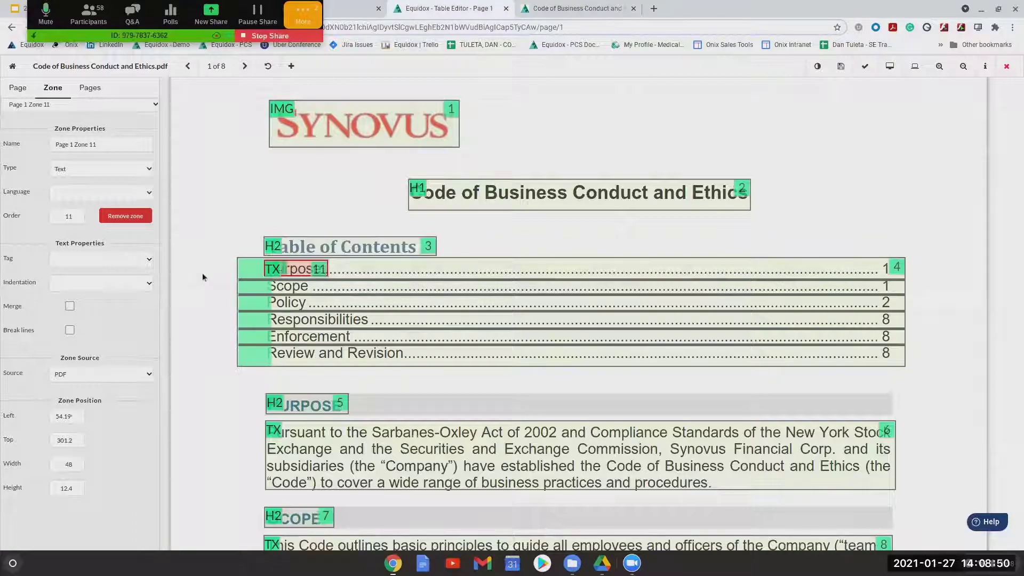
key("k")
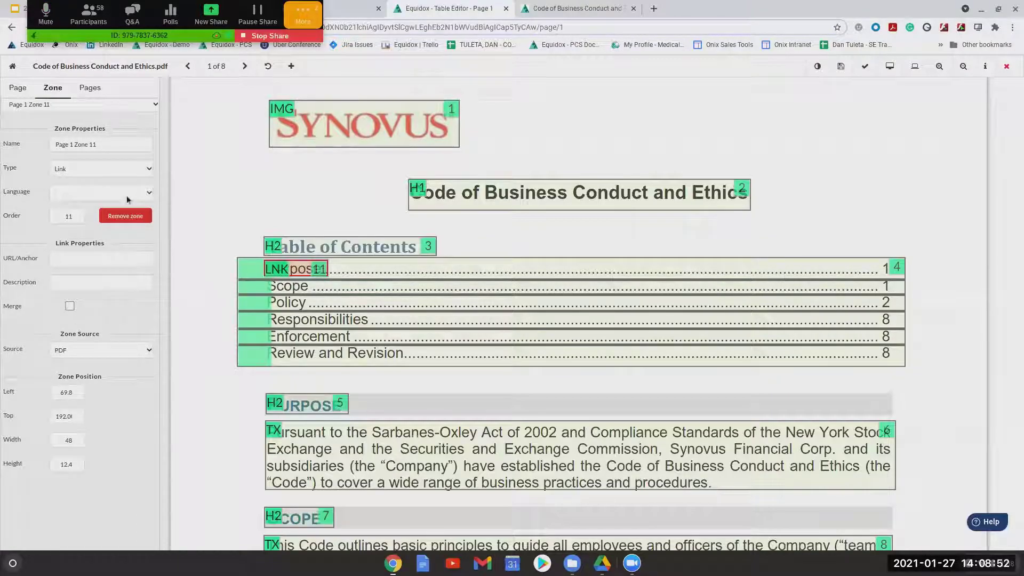
left_click(103, 169)
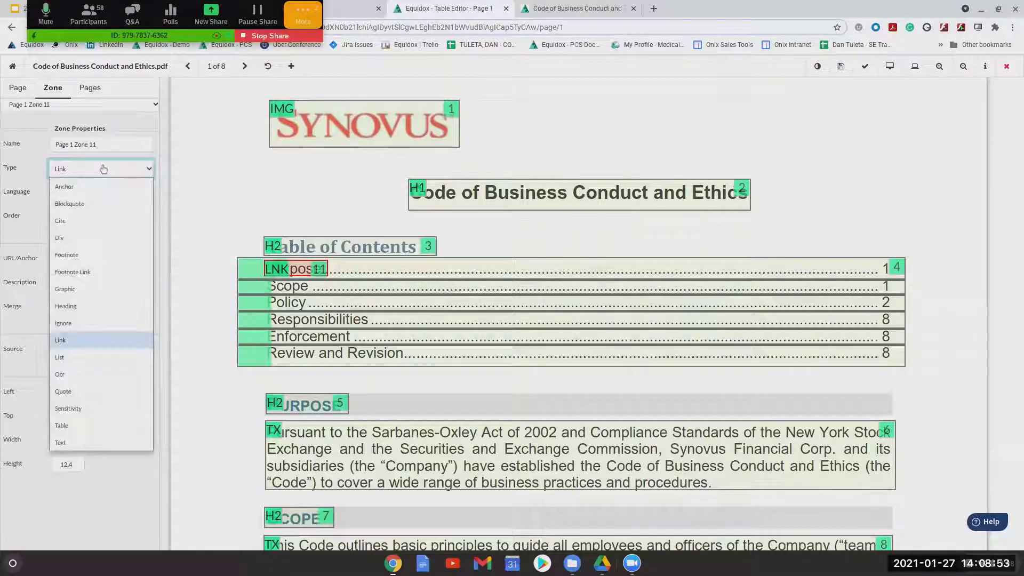
left_click(126, 346)
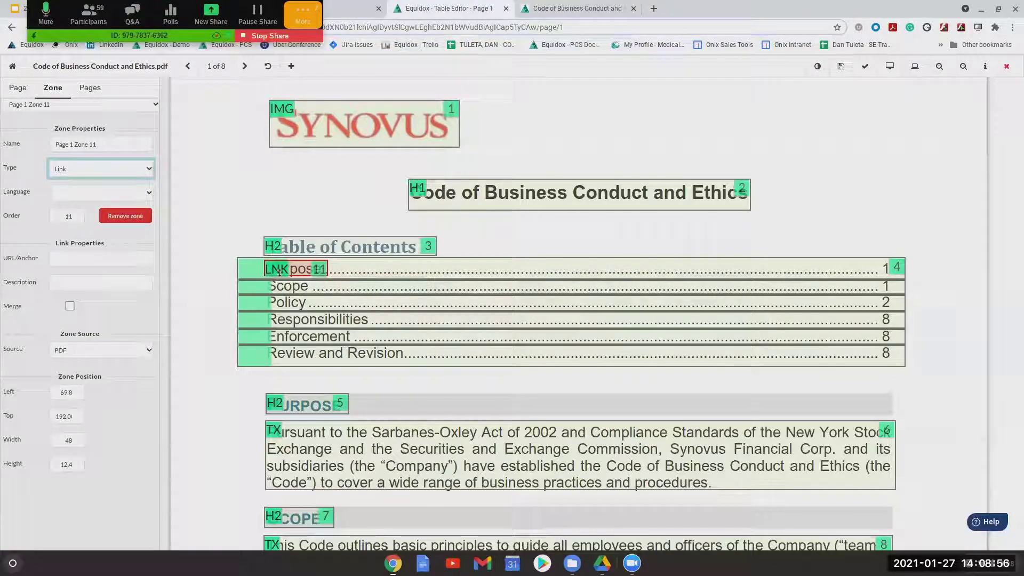
left_click(102, 260)
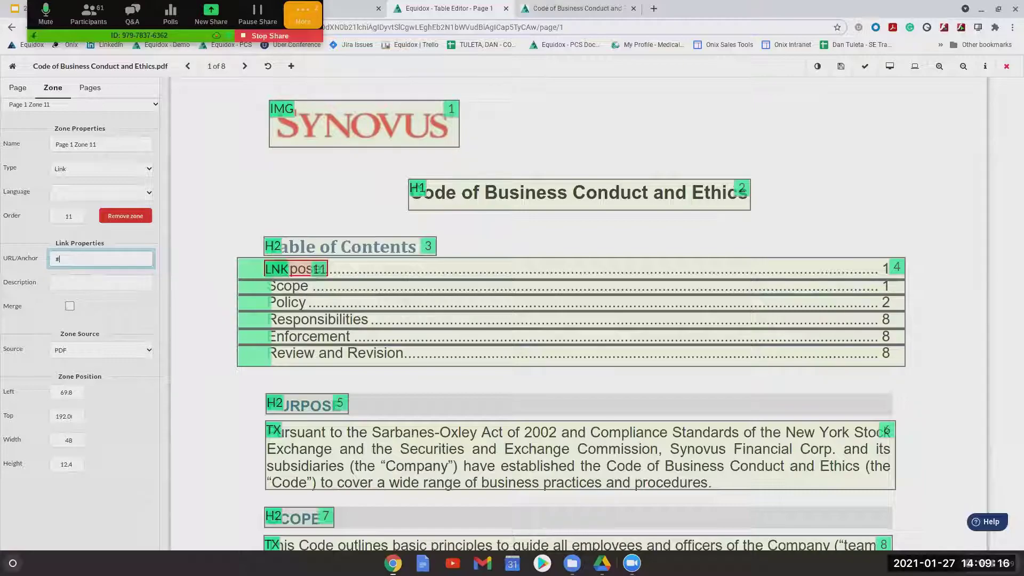
type("page_1")
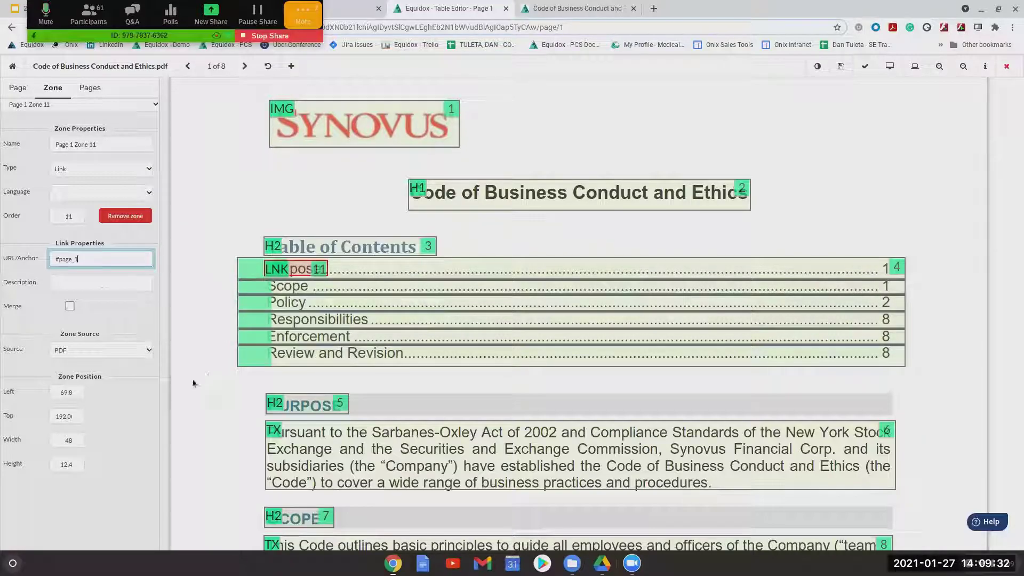
Add a Link zone about 45 by 12 over the Policy contents entry with URL/Anchor #page_2, and preview the page.
mouse_move(193, 380)
left_mouse_down()
mouse_move(253, 398)
mouse_move(290, 359)
mouse_move(283, 284)
mouse_move(284, 317)
mouse_move(274, 305)
left_mouse_up()
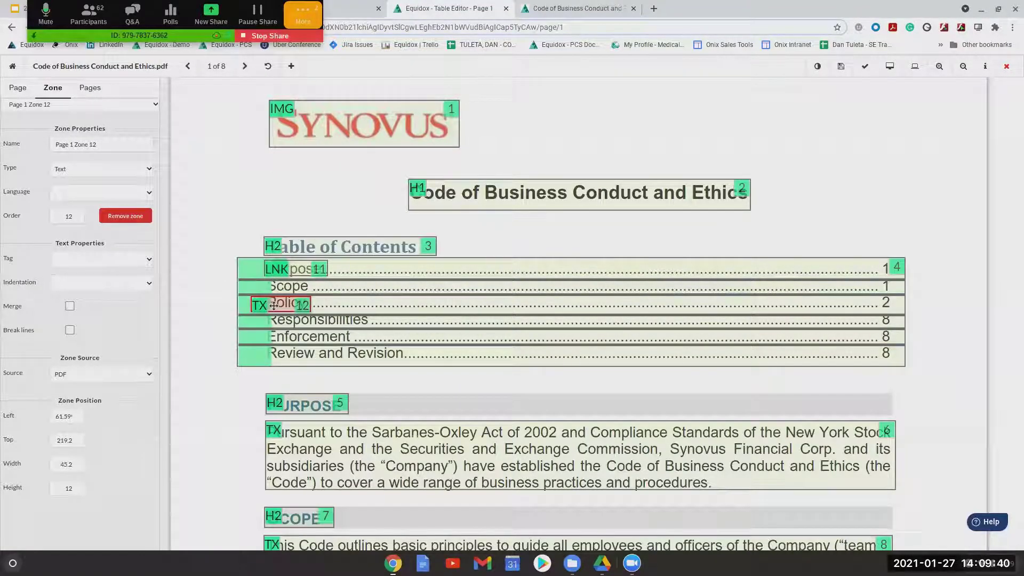
key("l")
left_click(105, 261)
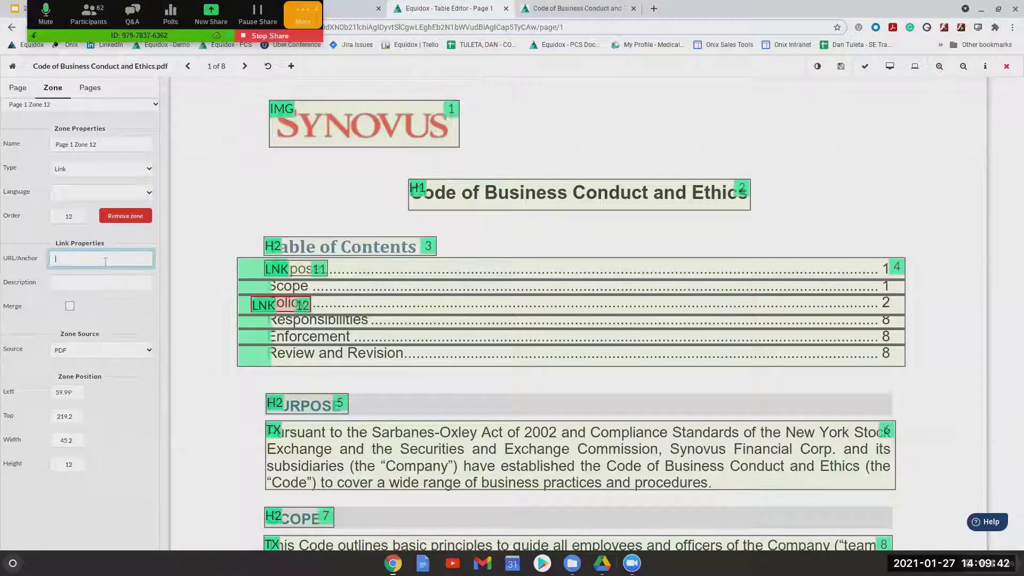
type("#")
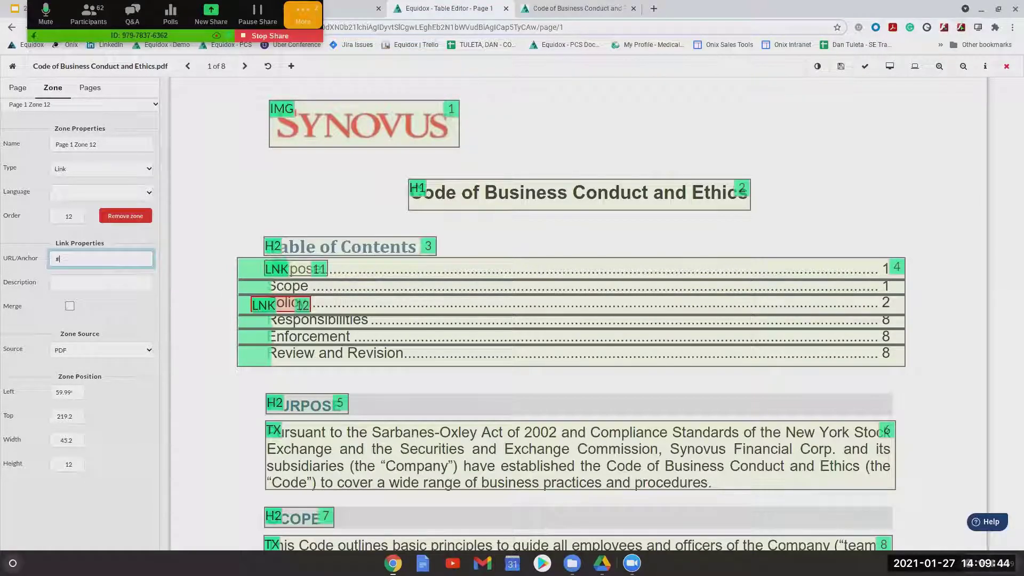
type("page_2")
left_click(890, 66)
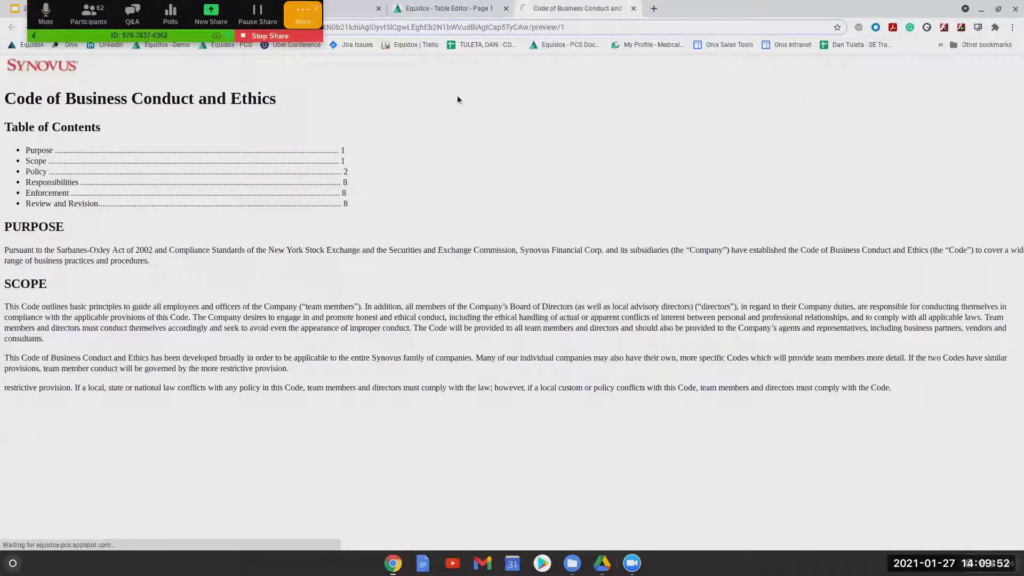
left_click(412, 10)
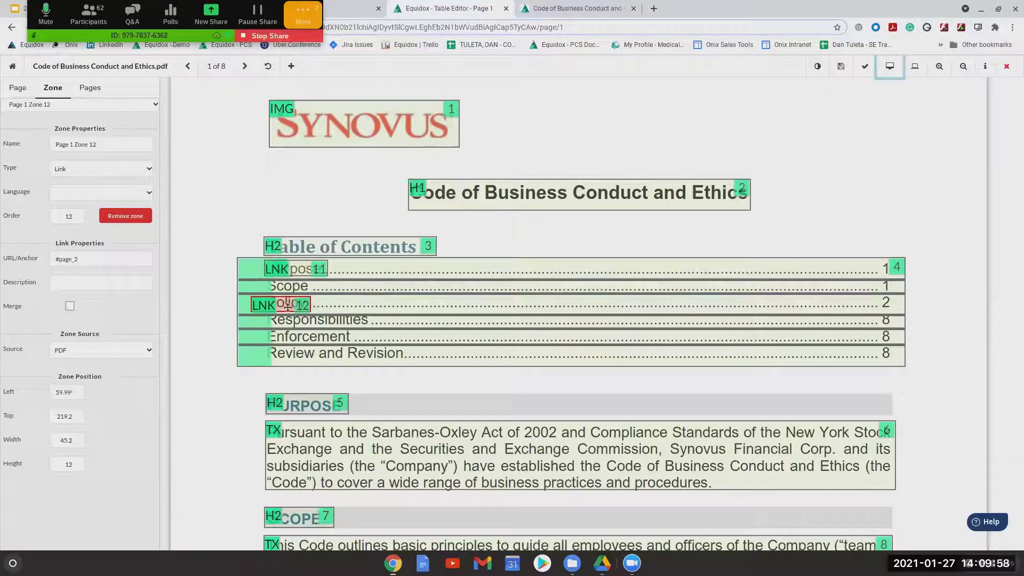
Narrow the Policy link zone to about 35 wide and the Purpose link zone to about 45, and test the Purpose link in the preview.
left_click_drag(283, 304, 309, 307)
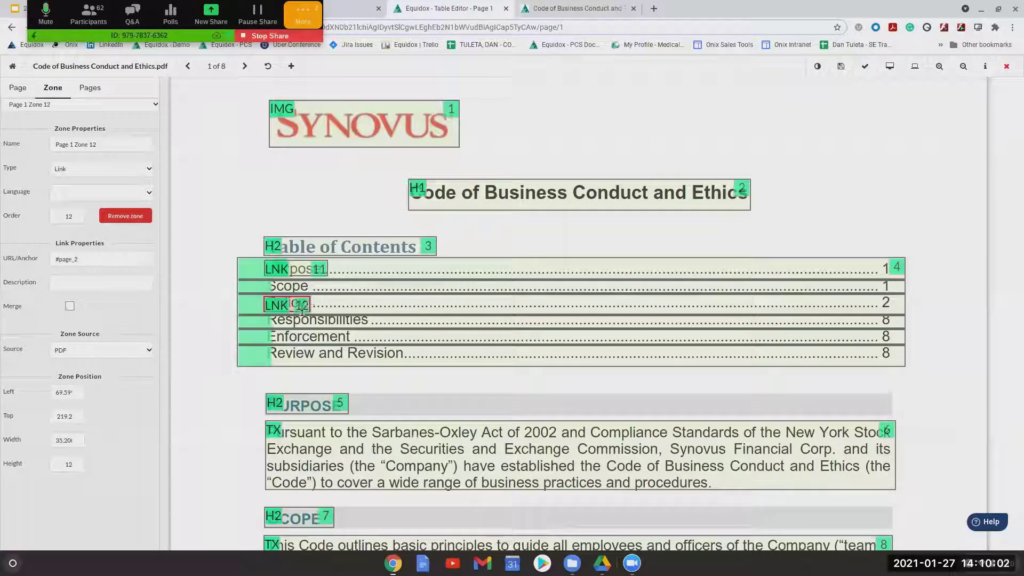
left_click(323, 272)
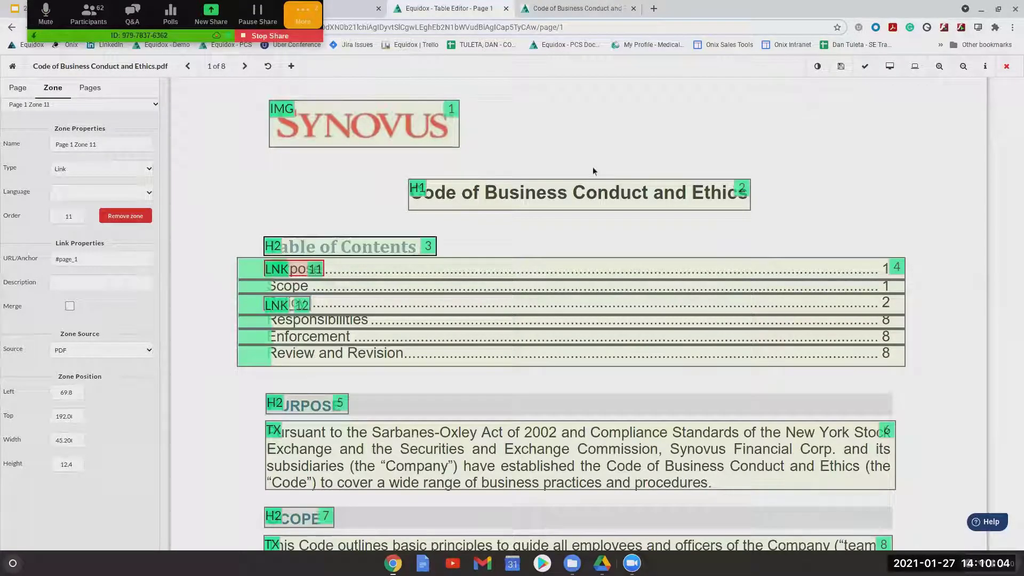
left_click(890, 66)
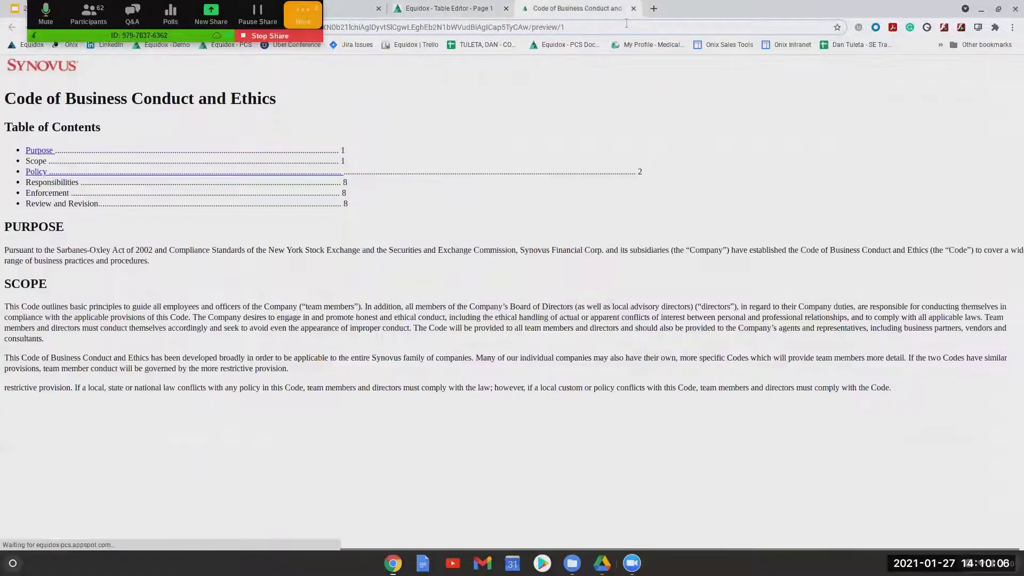
left_click(38, 152)
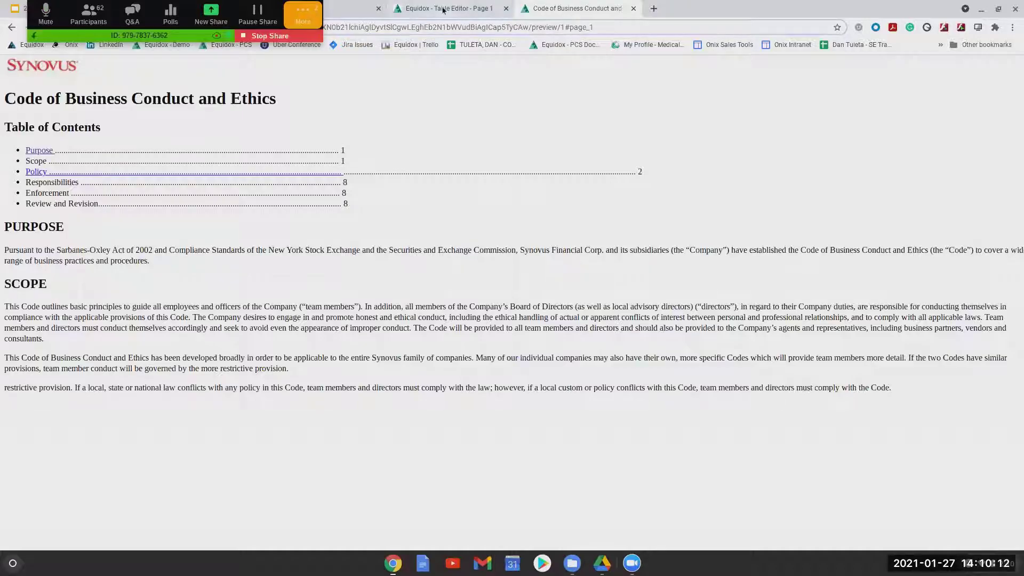
left_click(444, 10)
Examine the zones on page 1 down to the footer and the Purpose link's URL/Anchor value.
scroll(338, 312, "down", 8)
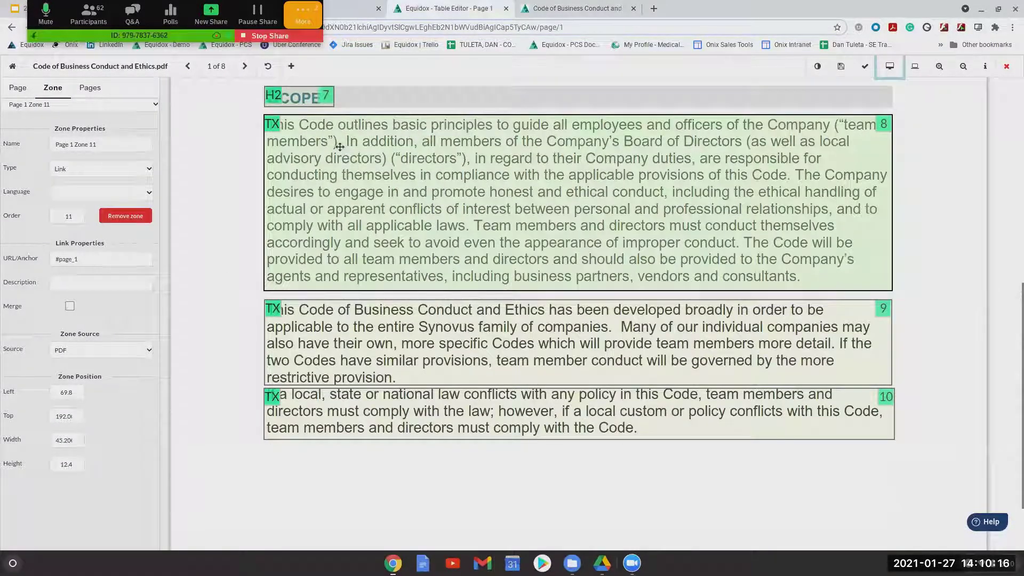
scroll(427, 264, "down", 1)
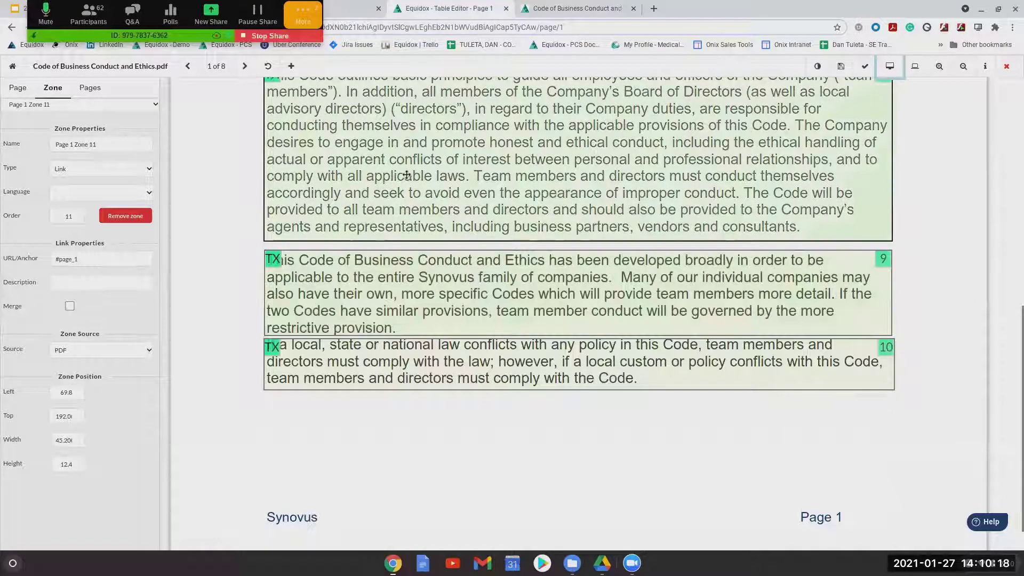
scroll(403, 217, "up", 1)
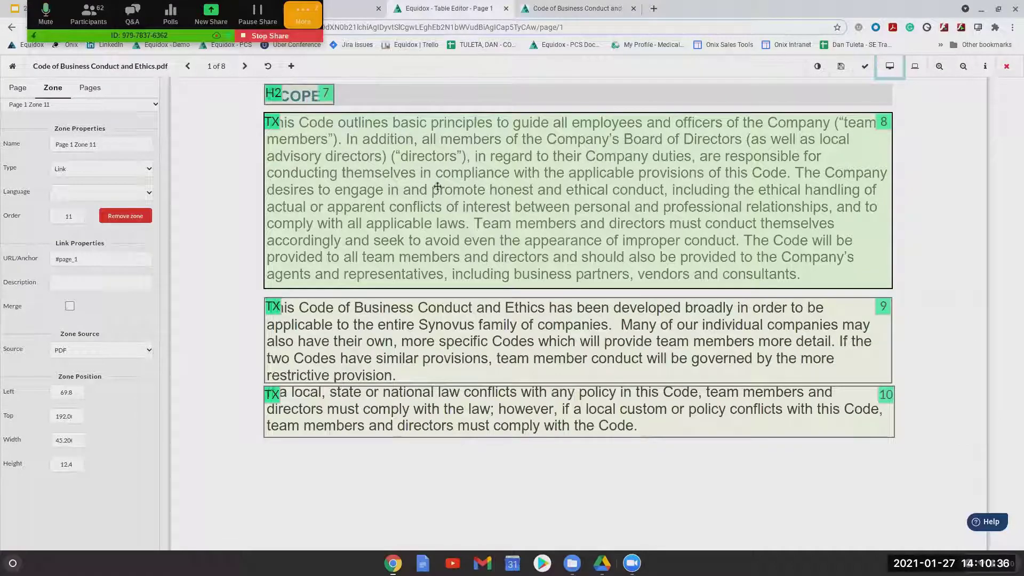
scroll(454, 229, "up", 3)
scroll(416, 268, "up", 3)
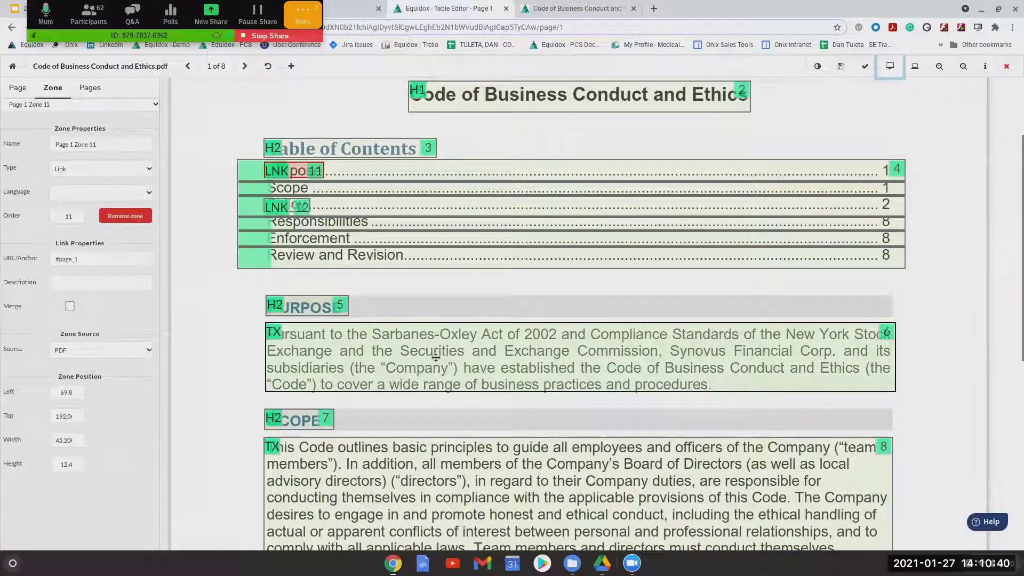
triple_click(98, 258)
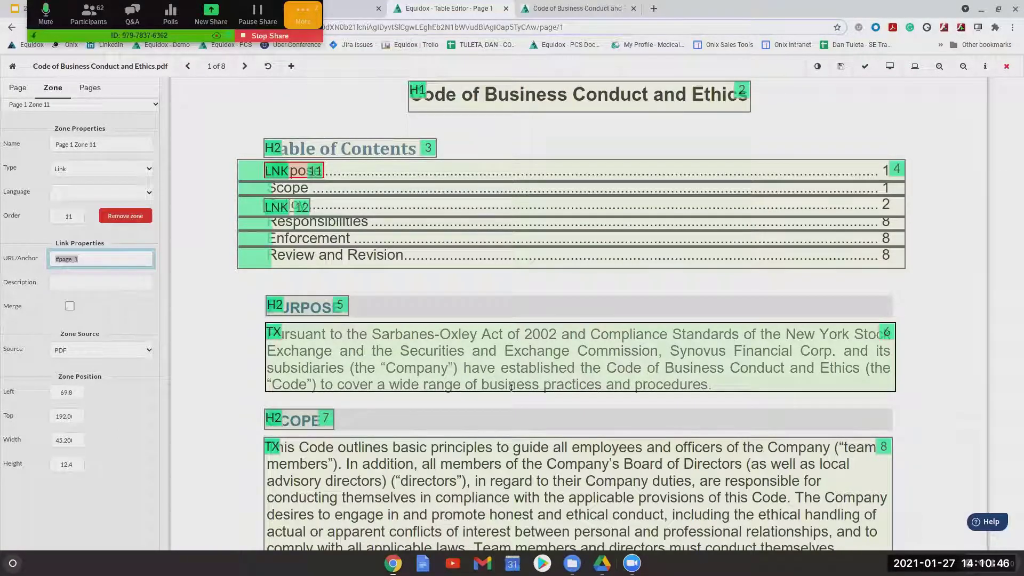
scroll(511, 388, "down", 2)
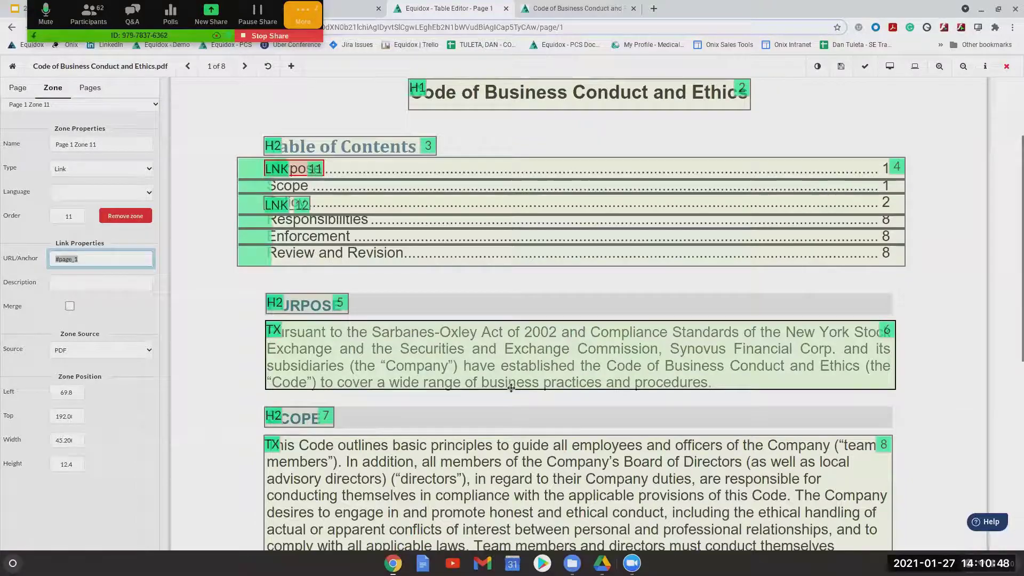
scroll(513, 391, "down", 1)
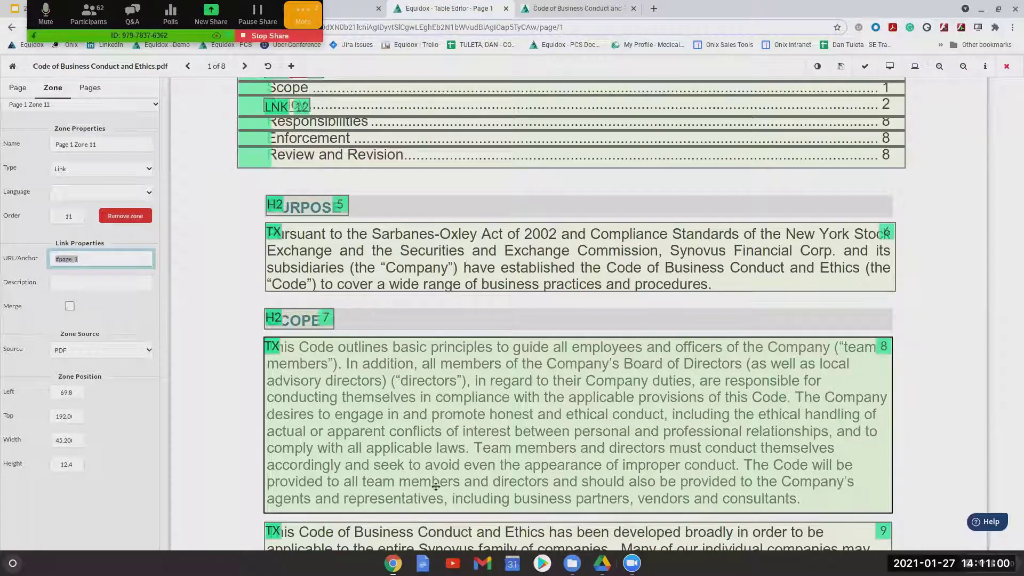
scroll(433, 496, "down", 6)
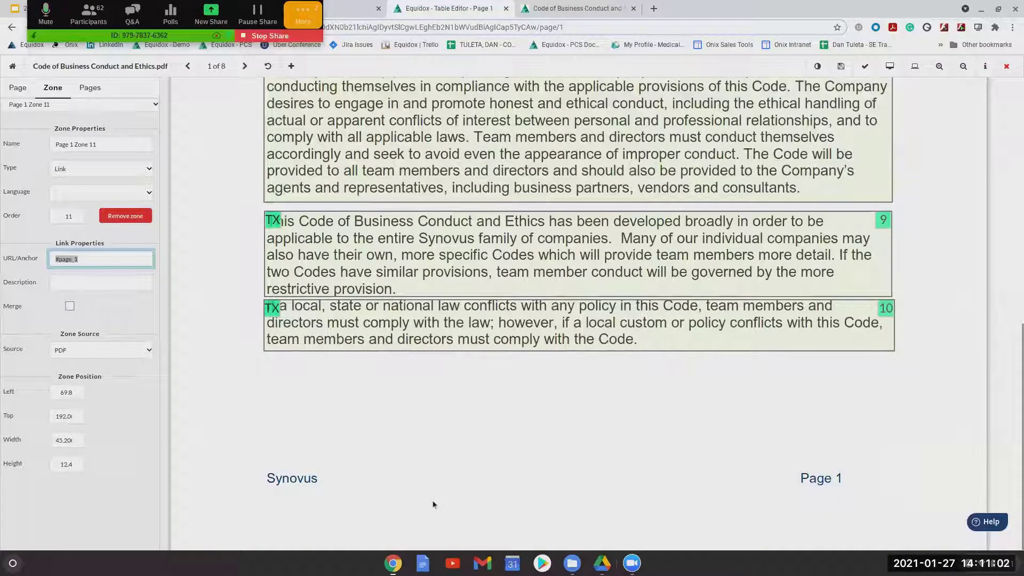
left_click_drag(258, 472, 336, 494)
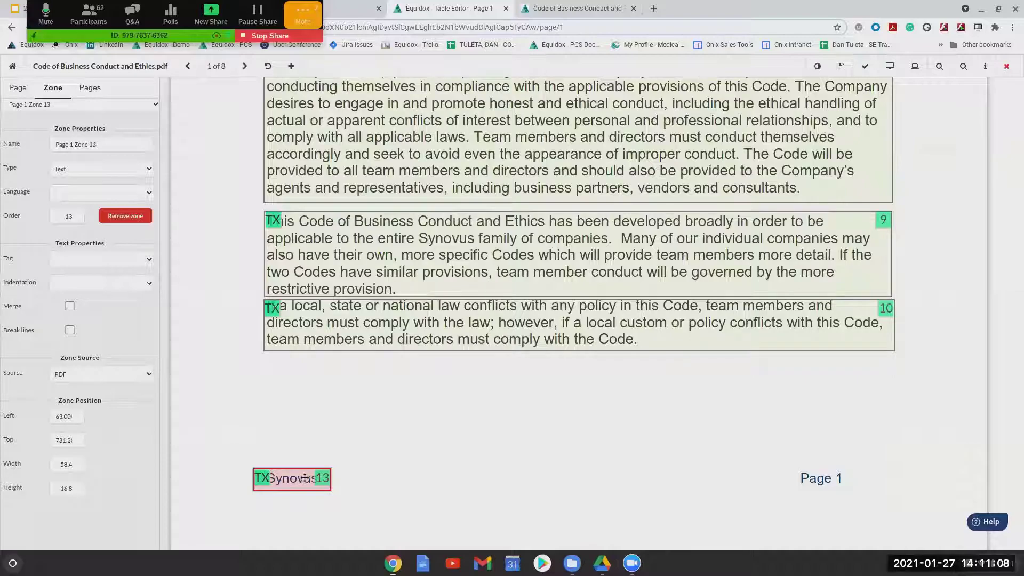
mouse_move(305, 478)
left_mouse_down()
mouse_move(296, 458)
mouse_move(307, 477)
left_mouse_up()
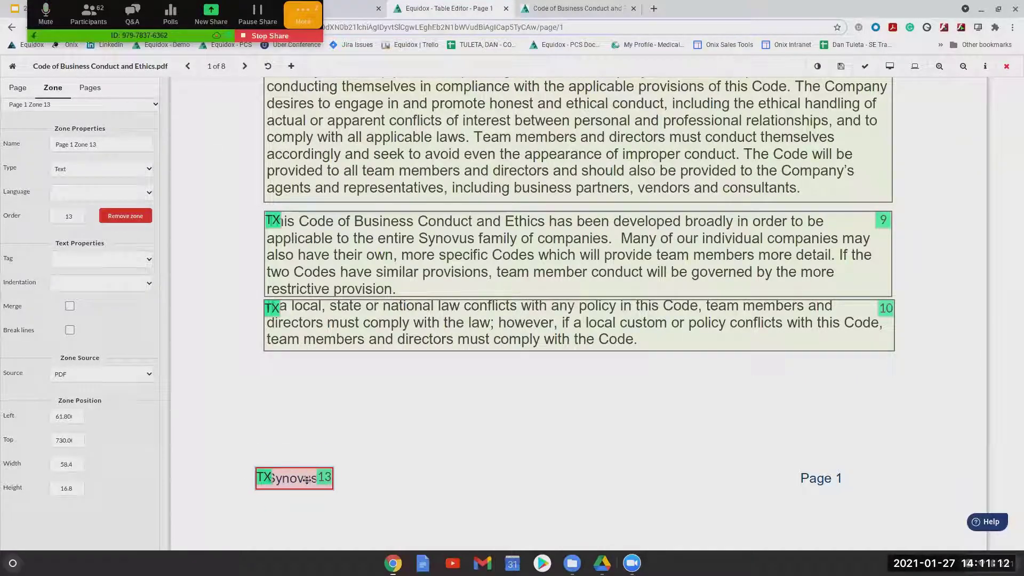
key("l")
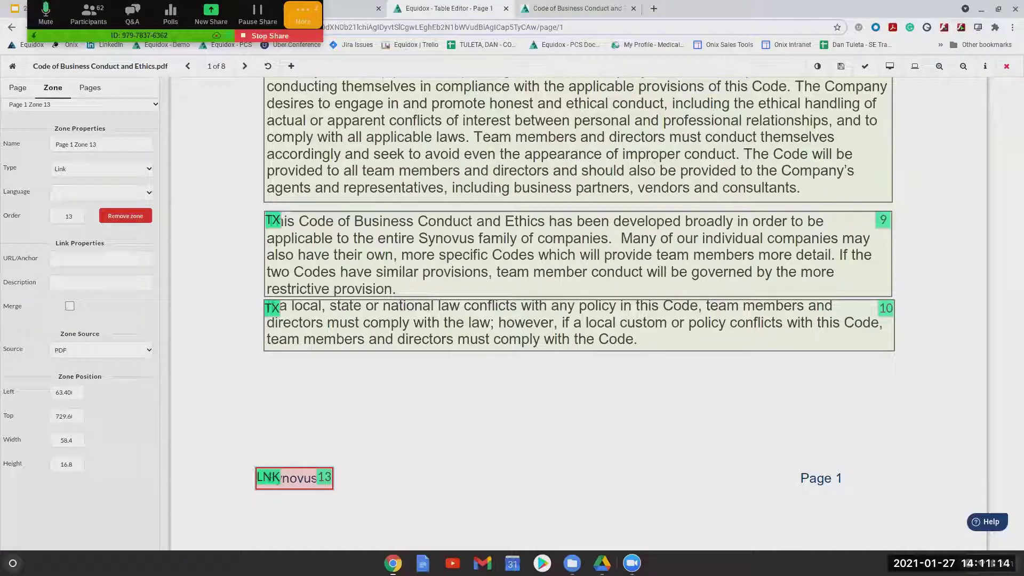
left_click(98, 257)
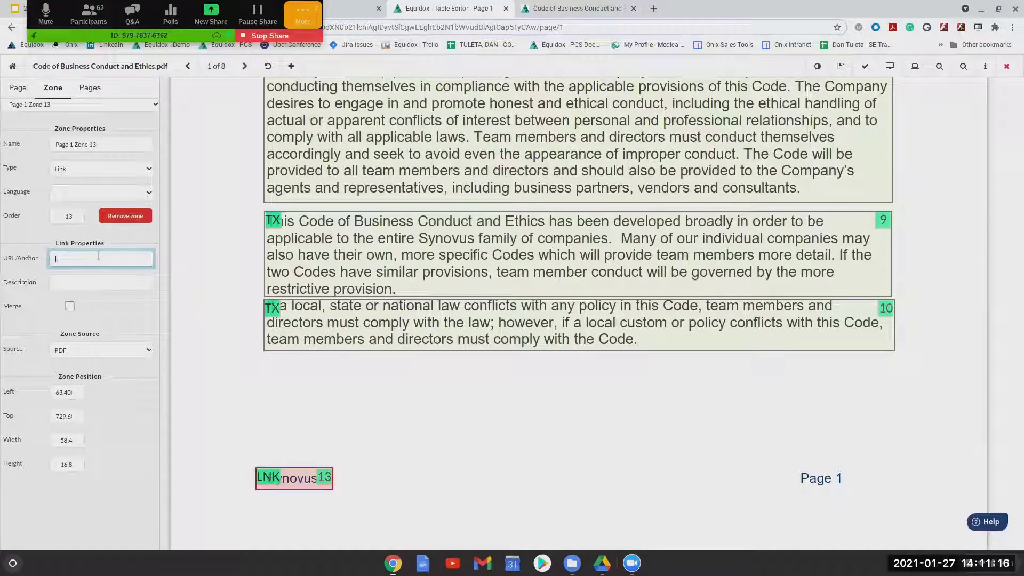
type("https://w")
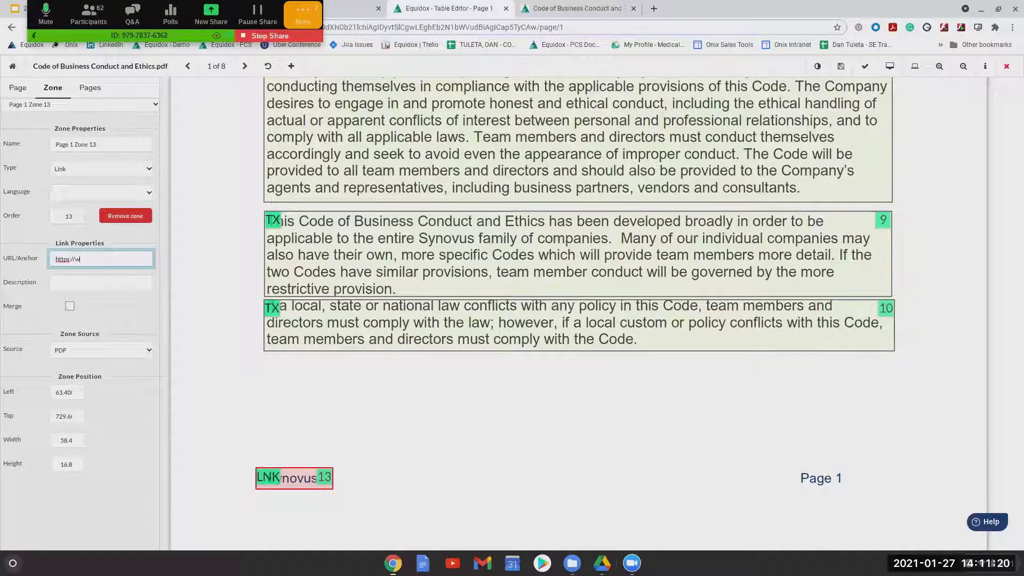
type("ww.synovus.com")
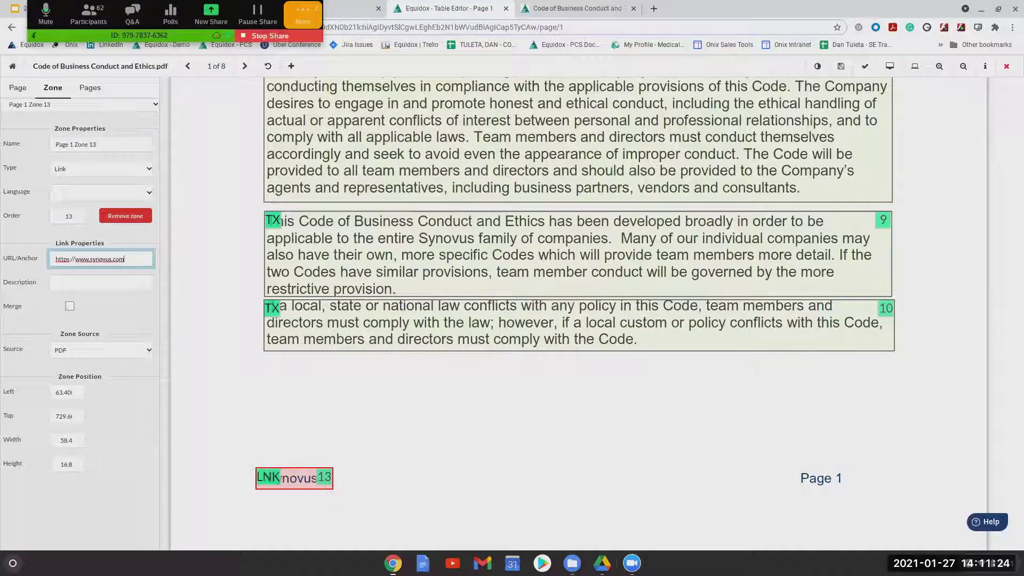
Preview the page, follow the Synovus footer link to test it, and return to the zone editor.
left_click(890, 65)
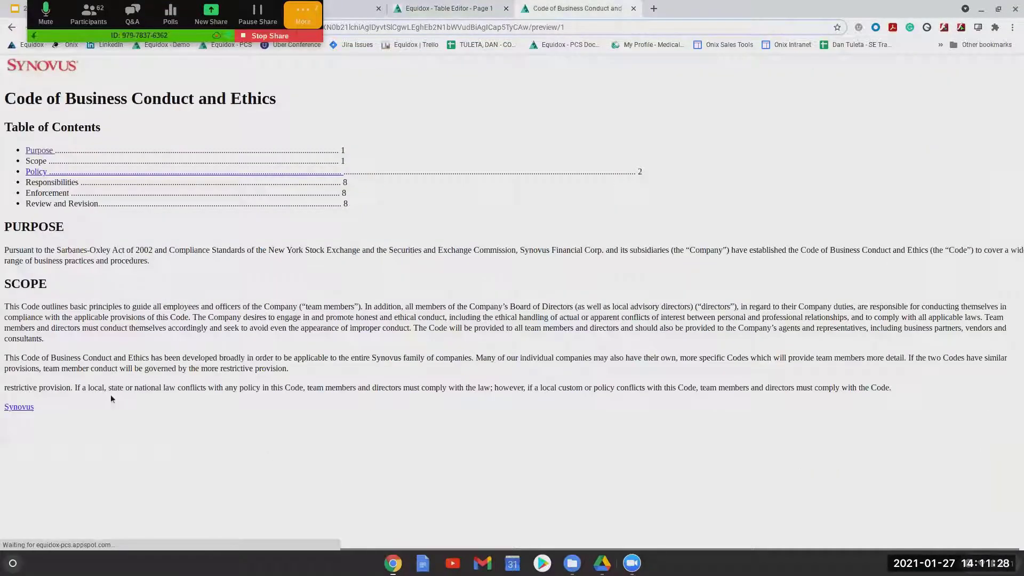
left_click(19, 408)
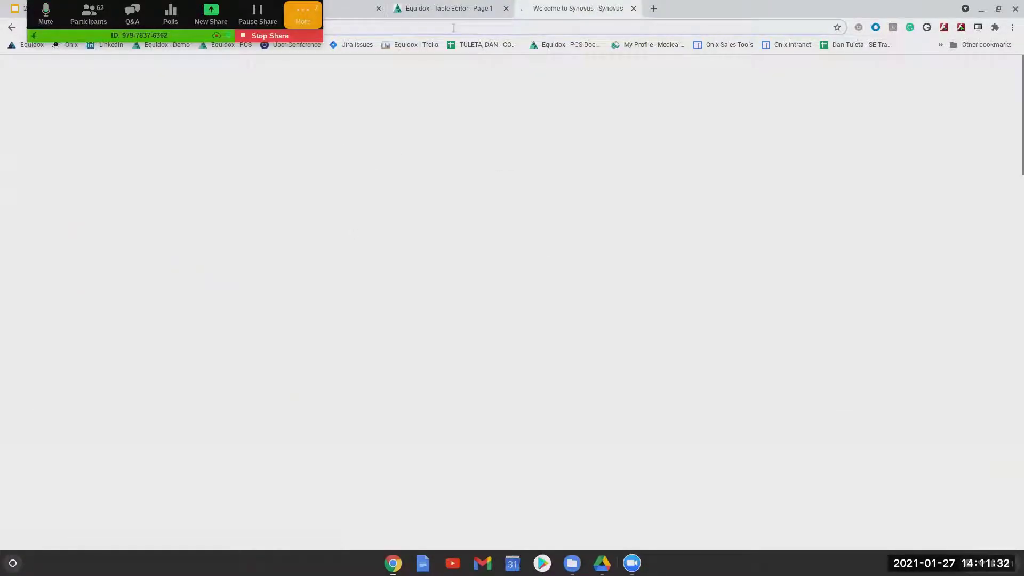
left_click(634, 9)
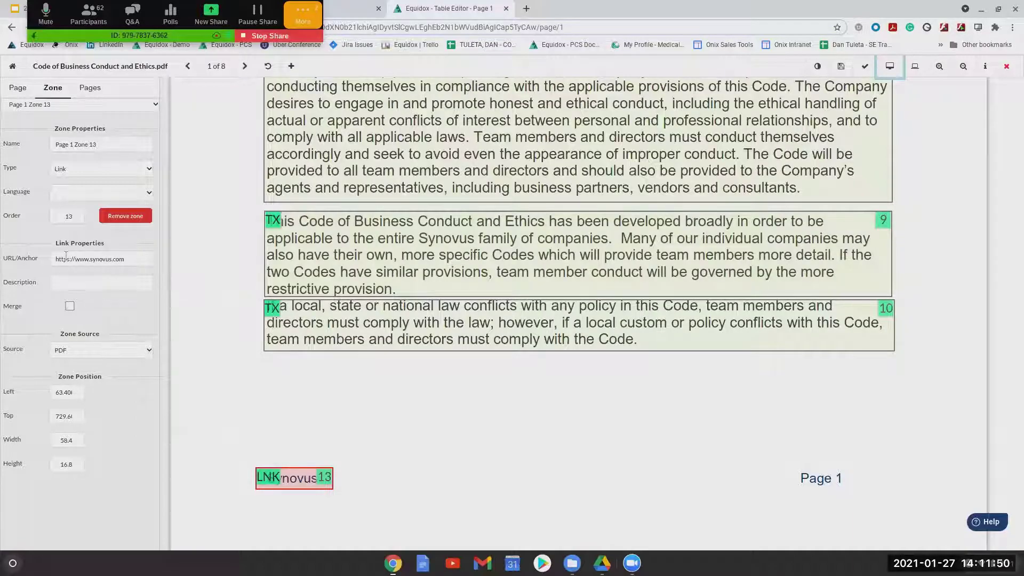
Add a zone about 59 by 29 over the Page 1 footer text and set its type to Footnote.
scroll(574, 443, "up", 1)
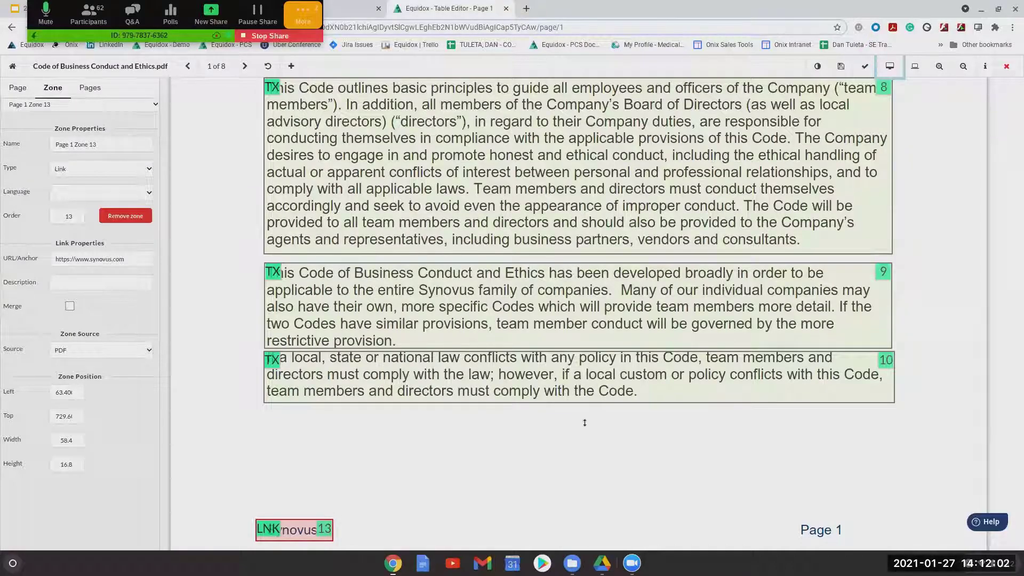
scroll(723, 470, "down", 1)
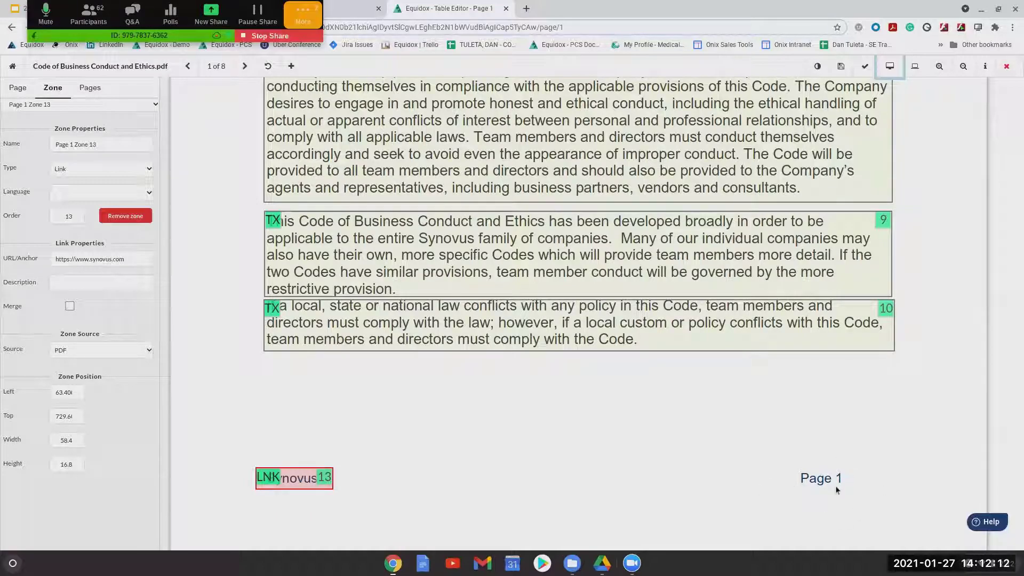
left_click_drag(784, 462, 863, 500)
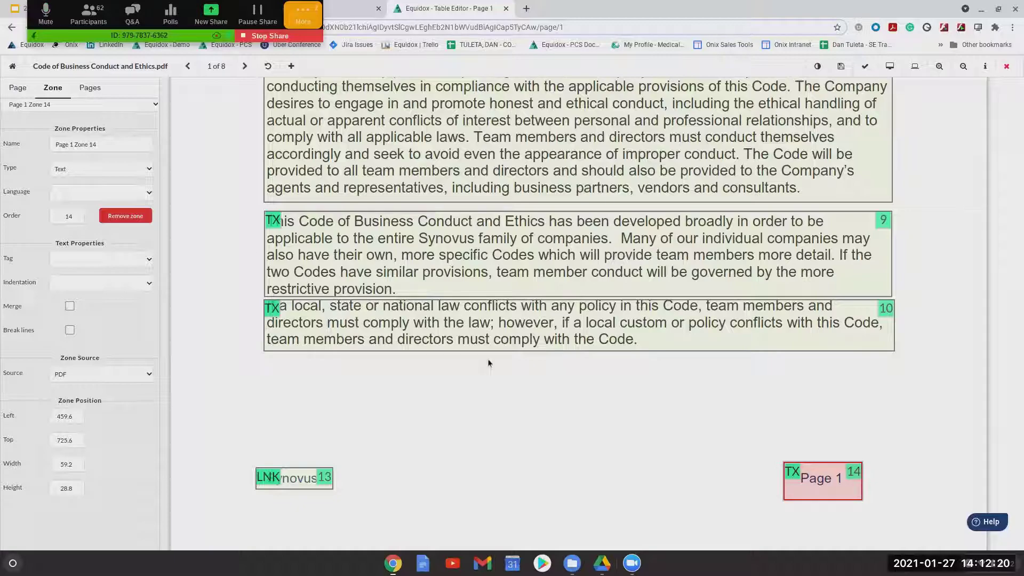
left_click(110, 170)
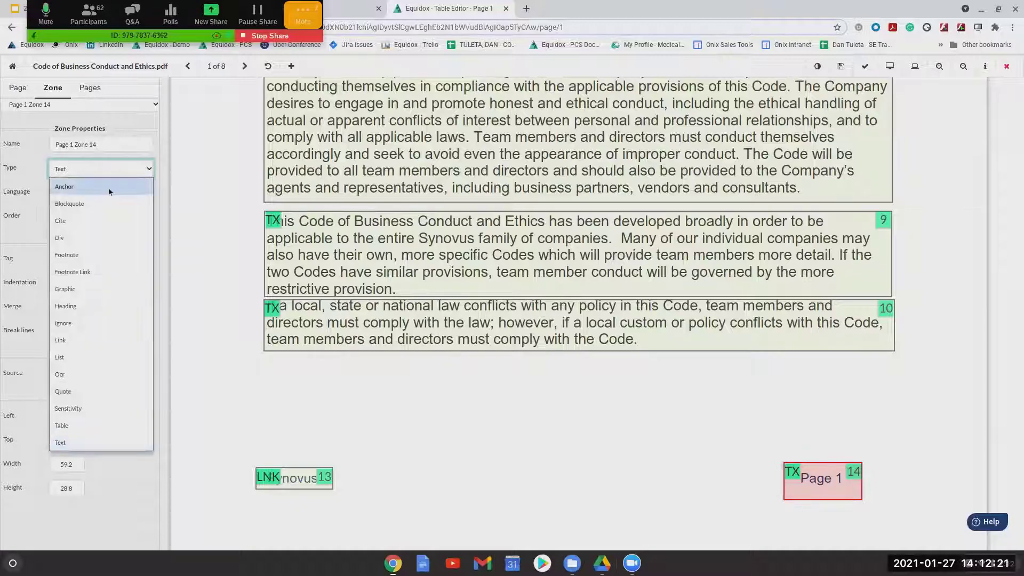
left_click(128, 251)
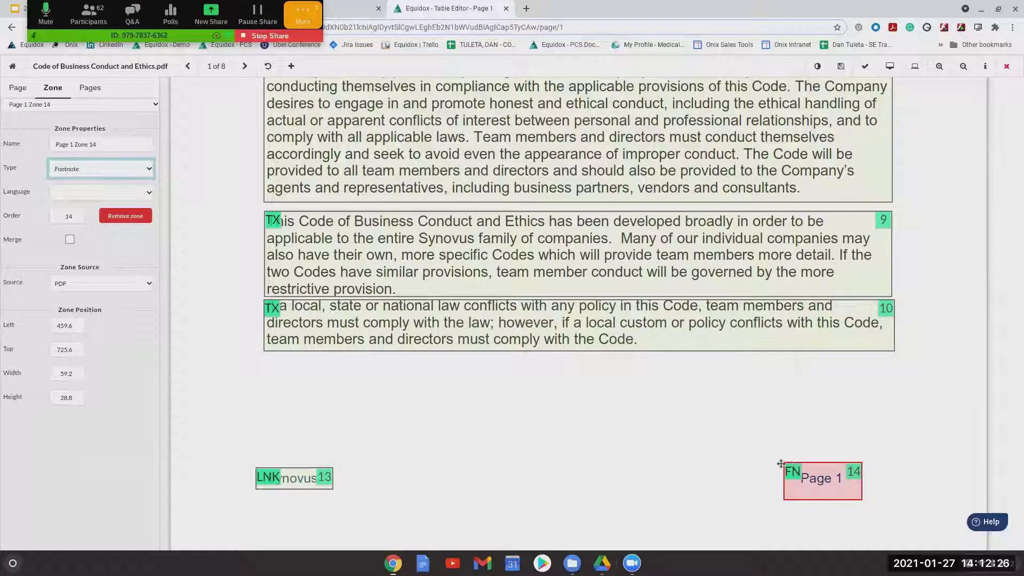
Add a zone about 56 by 15 over the word "consultants" in the Scope paragraph and set its type to Footnote Link.
scroll(741, 466, "up", 2)
mouse_move(758, 482)
left_mouse_down()
mouse_move(813, 500)
mouse_move(779, 424)
mouse_move(751, 283)
mouse_move(797, 292)
left_mouse_up()
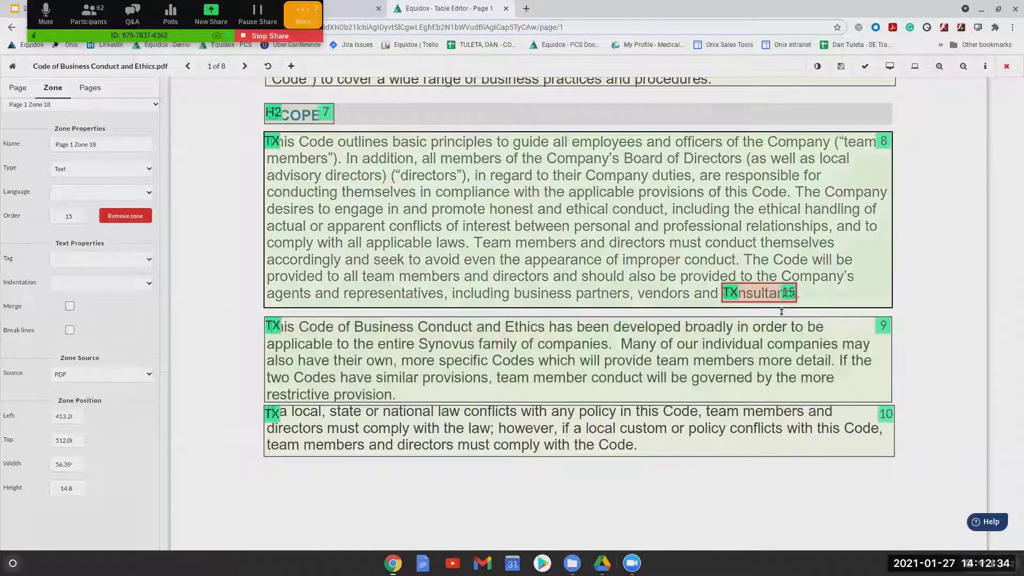
scroll(775, 328, "down", 1)
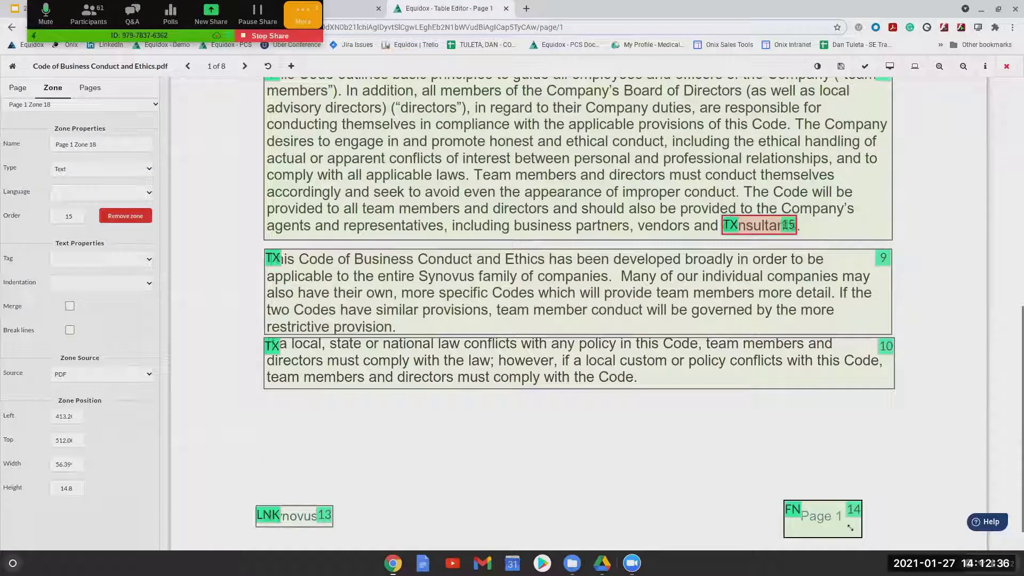
scroll(733, 480, "up", 1)
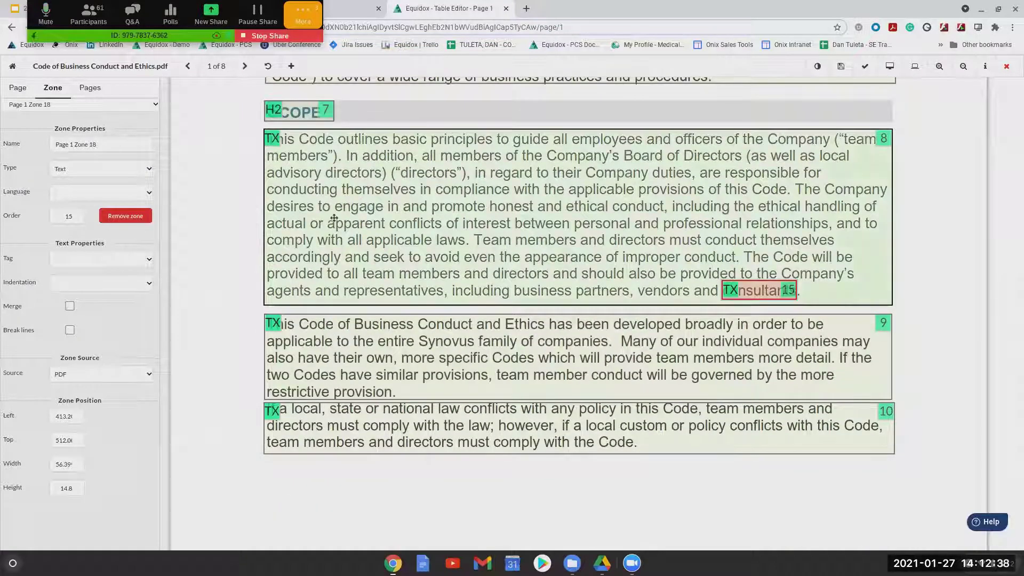
left_click(148, 169)
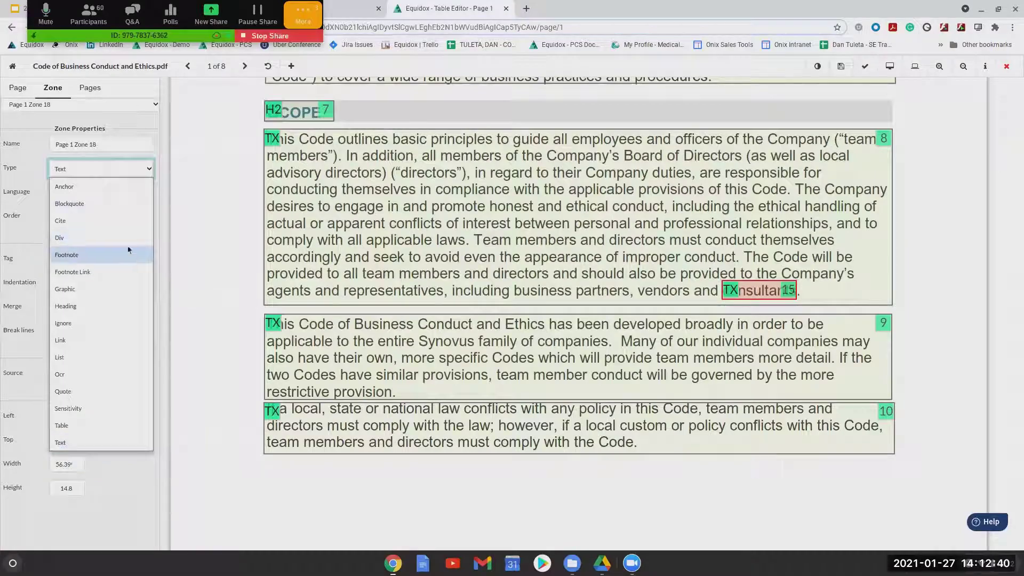
left_click(129, 271)
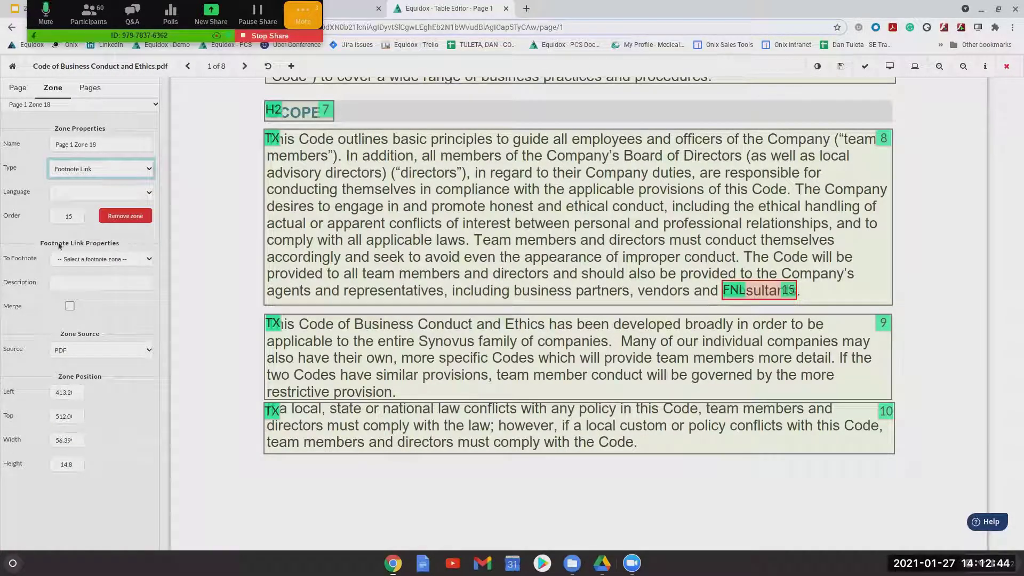
Rename the footnote zone over the Page 1 footer text to "footnote 1".
left_click(143, 260)
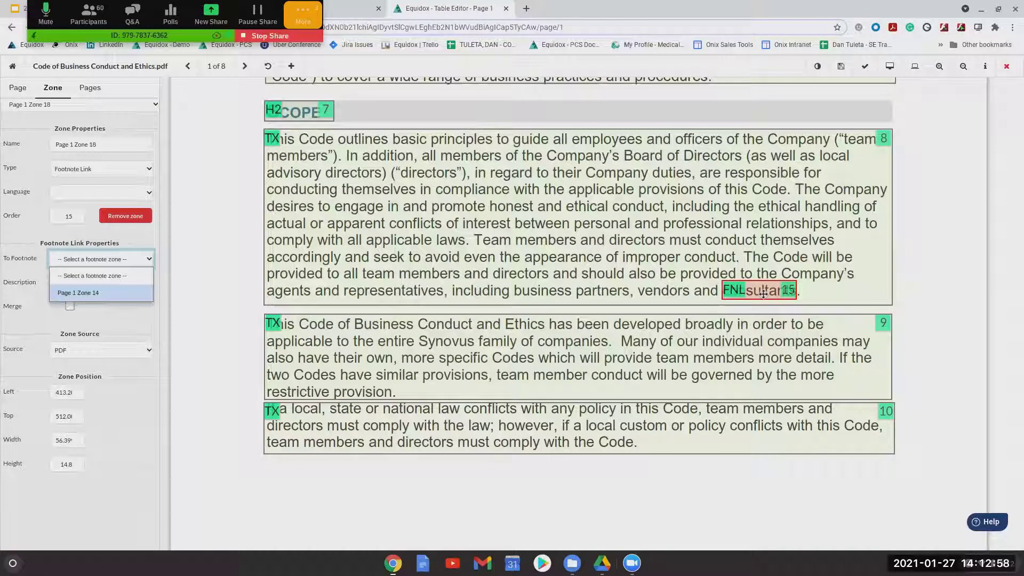
scroll(764, 293, "down", 2)
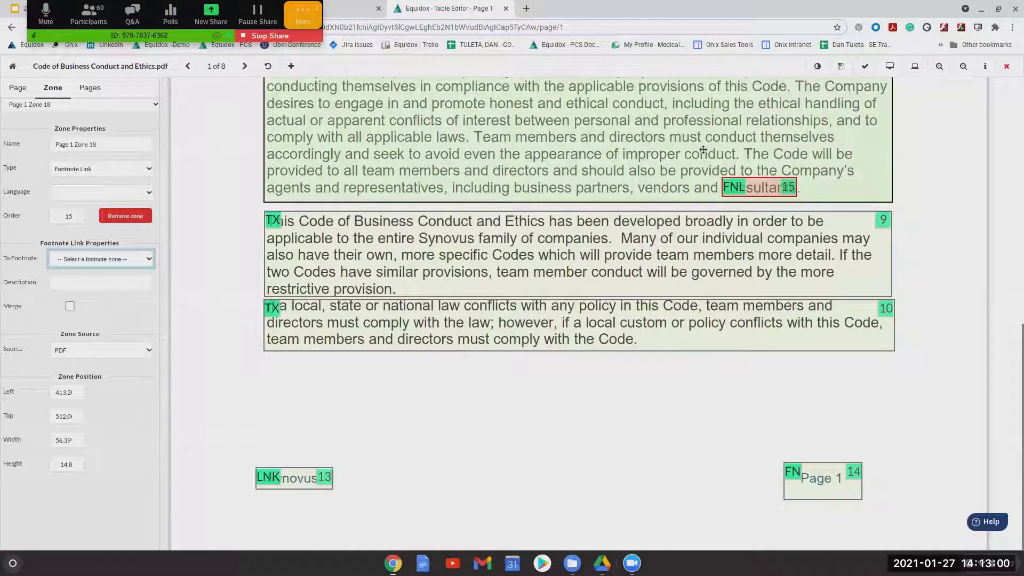
left_click(832, 488)
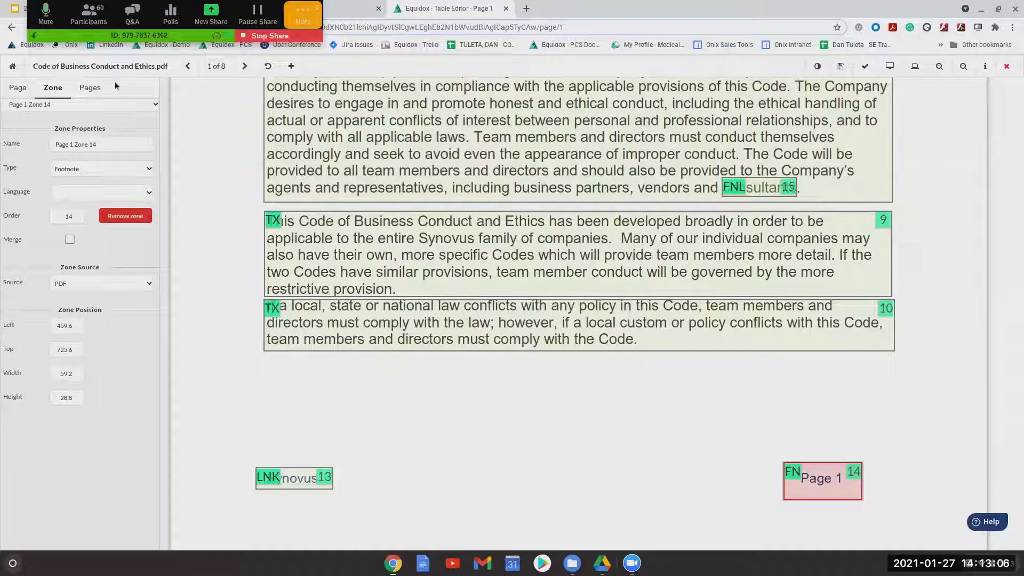
triple_click(93, 144)
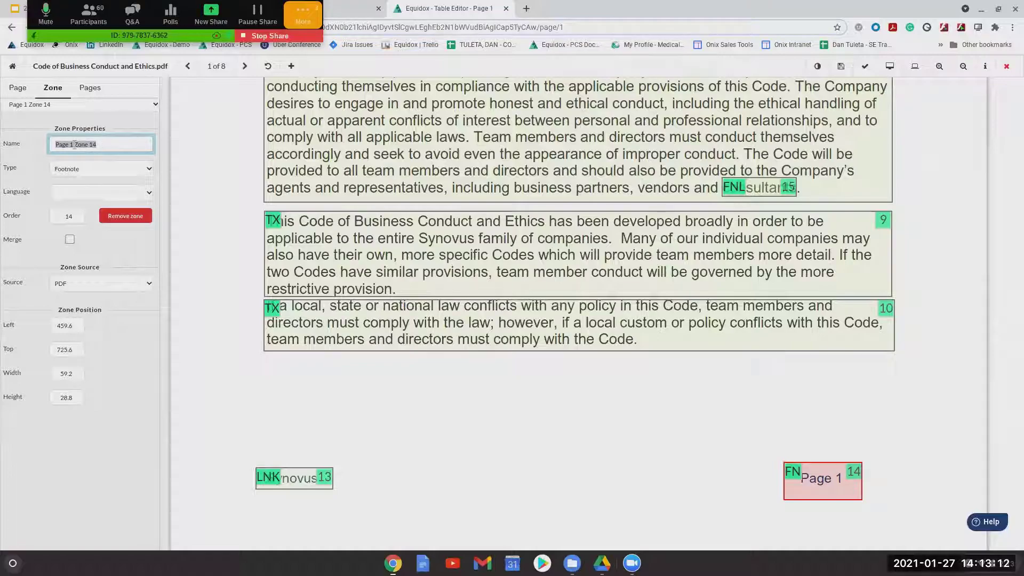
left_click(108, 144)
triple_click(104, 144)
type("footnote 1")
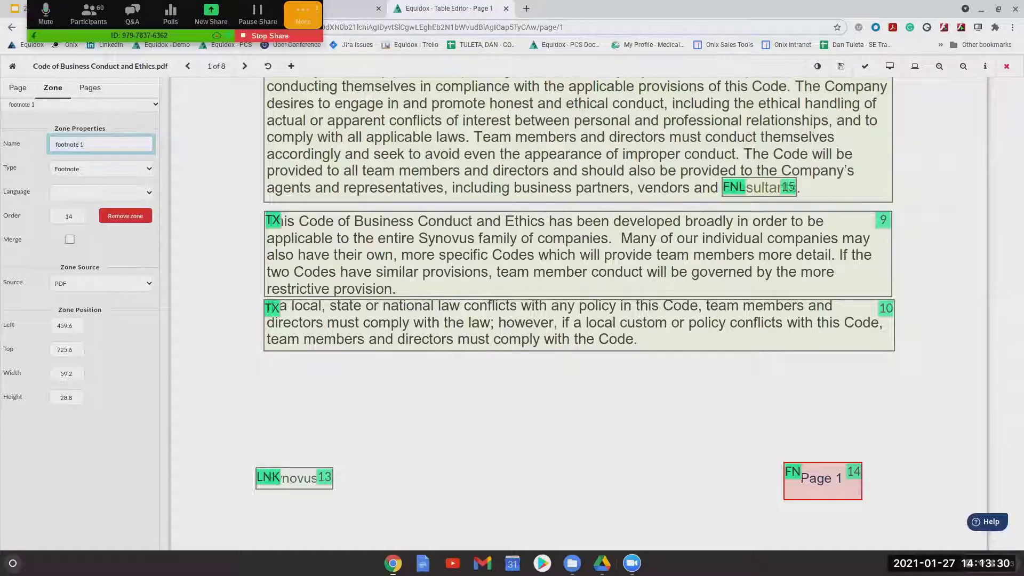
Link the Footnote Link zone over "consultants" to the footnote zone "footnote 1".
left_click(752, 186)
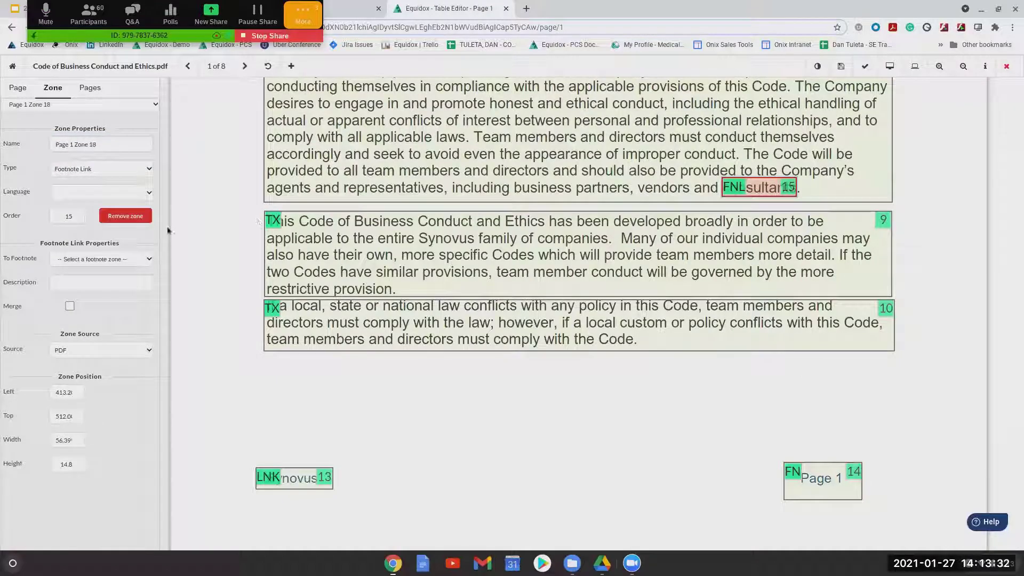
left_click(112, 259)
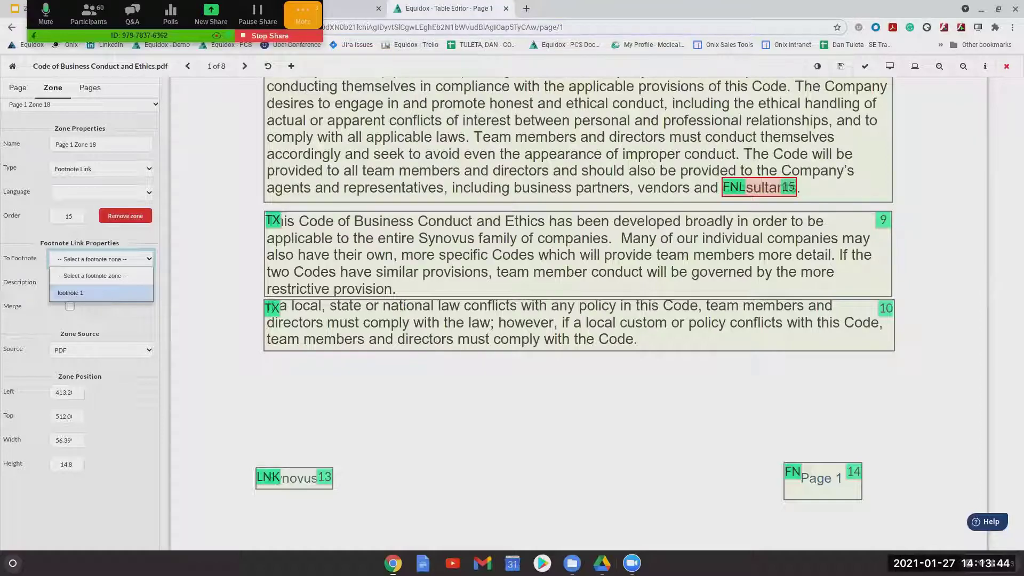
left_click(113, 294)
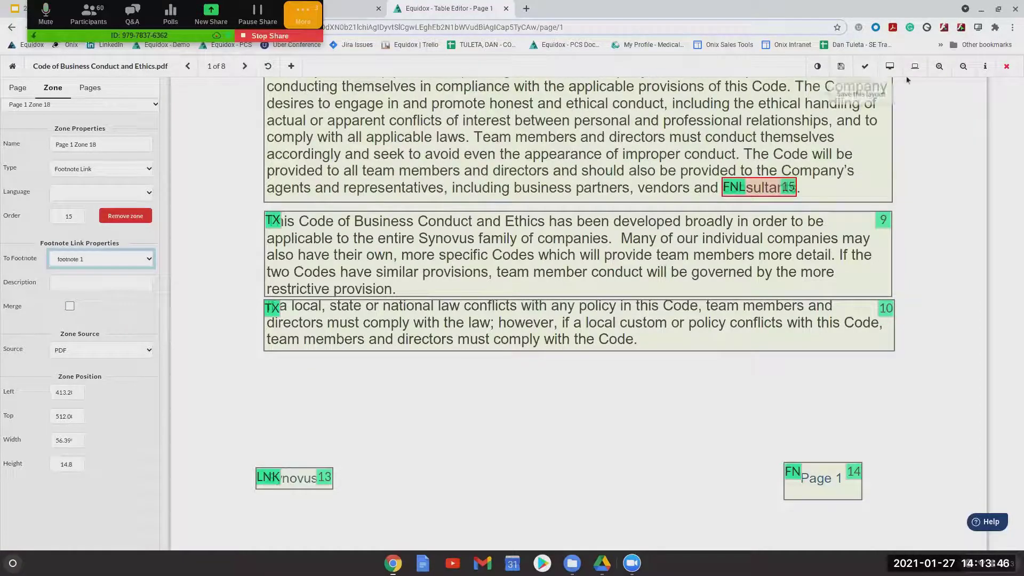
Preview the page, examine the footnote entry below the Synovus link, and return to the zone editor.
left_click(891, 66)
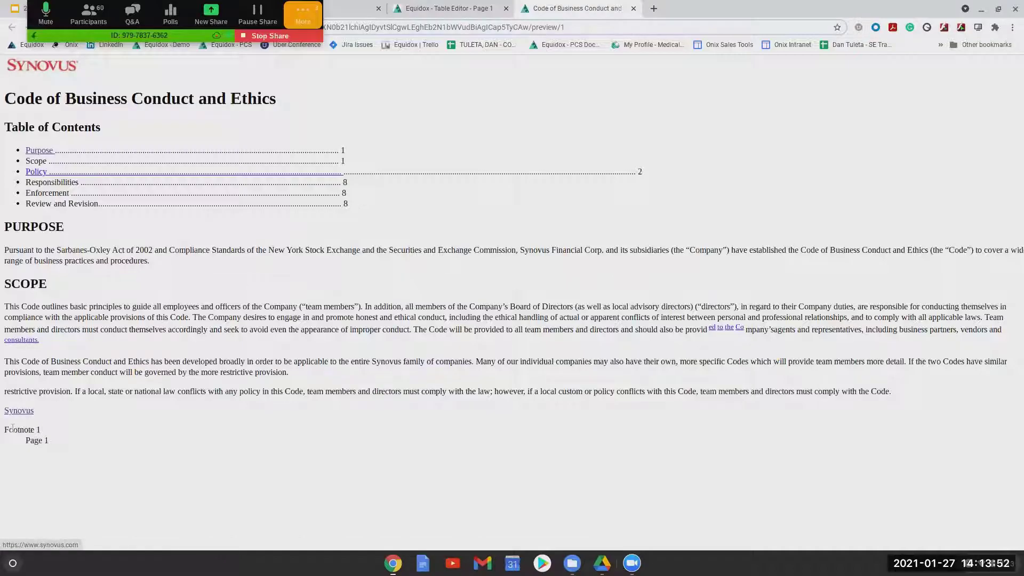
key("ctrl+a")
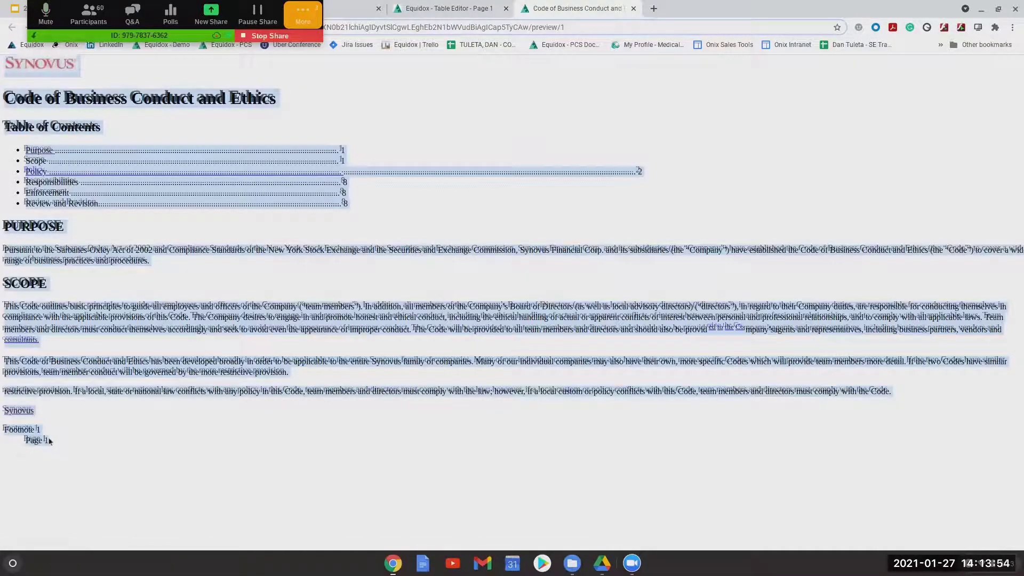
left_click_drag(55, 443, 5, 431)
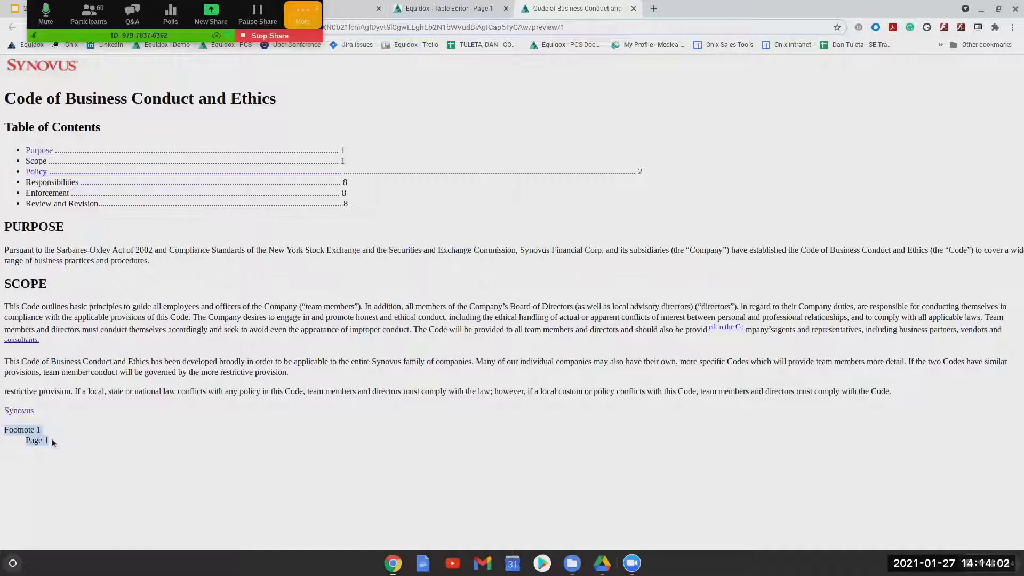
left_click(439, 7)
Exit the zone editor for the Code of Business Conduct and Ethics, saving page 1.
scroll(748, 435, "up", 1)
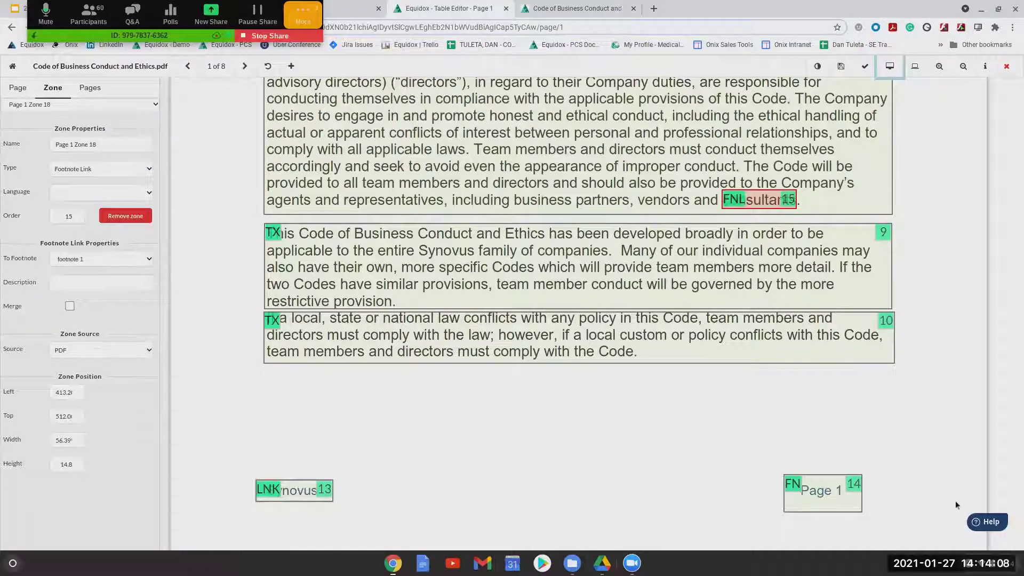
scroll(953, 499, "up", 1)
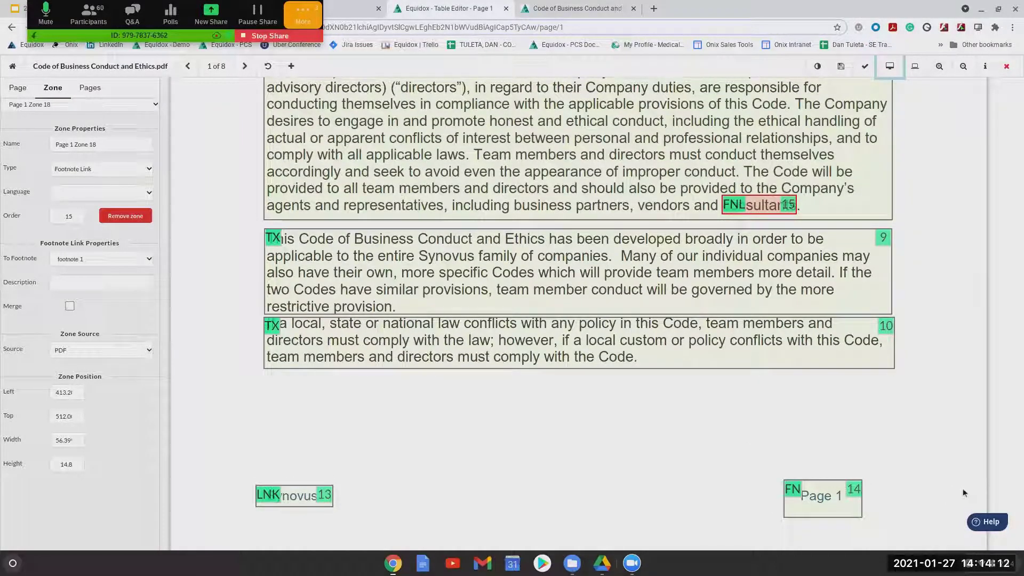
scroll(927, 499, "up", 1)
scroll(927, 499, "up", 2)
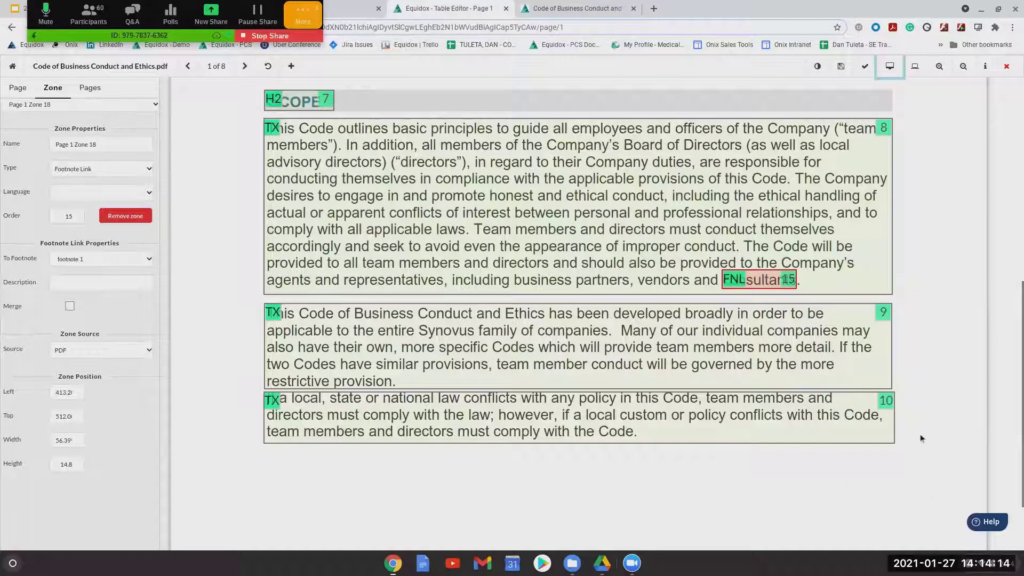
left_click(1007, 67)
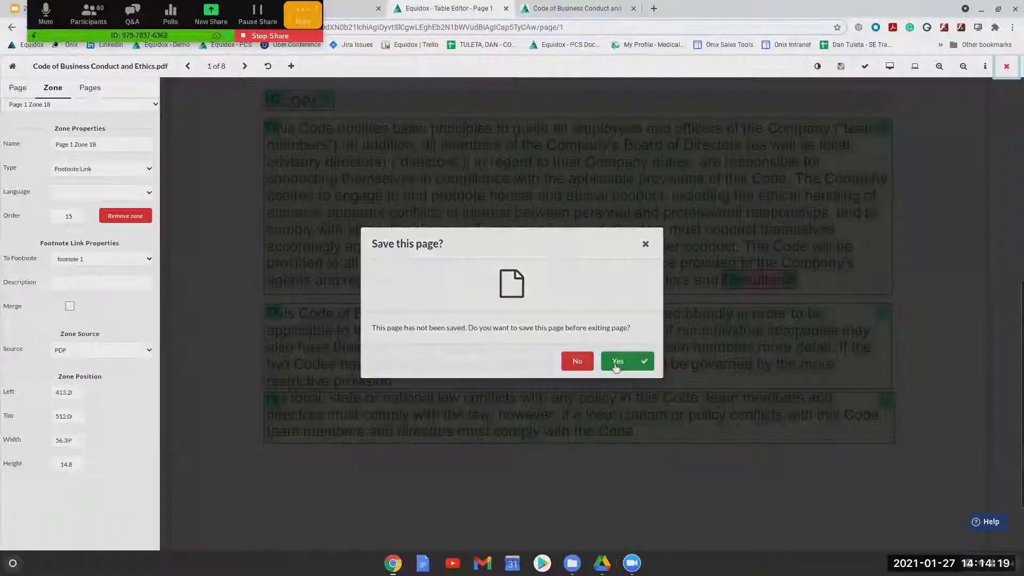
left_click(616, 354)
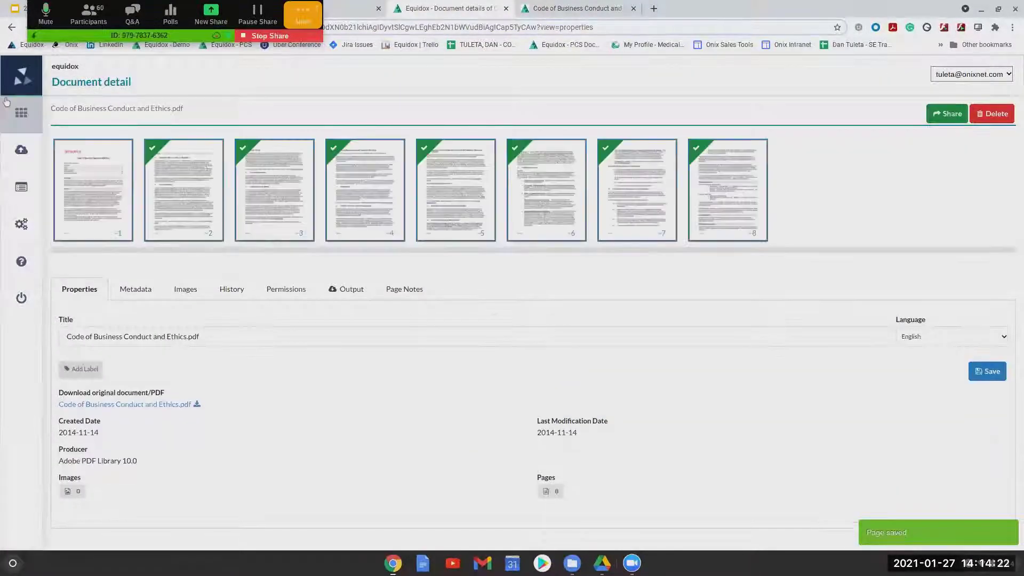
Open page 1 of Provisional Takeout Breakfast Menu 12.11.pdf from the documents list in the zone editor.
left_click(19, 117)
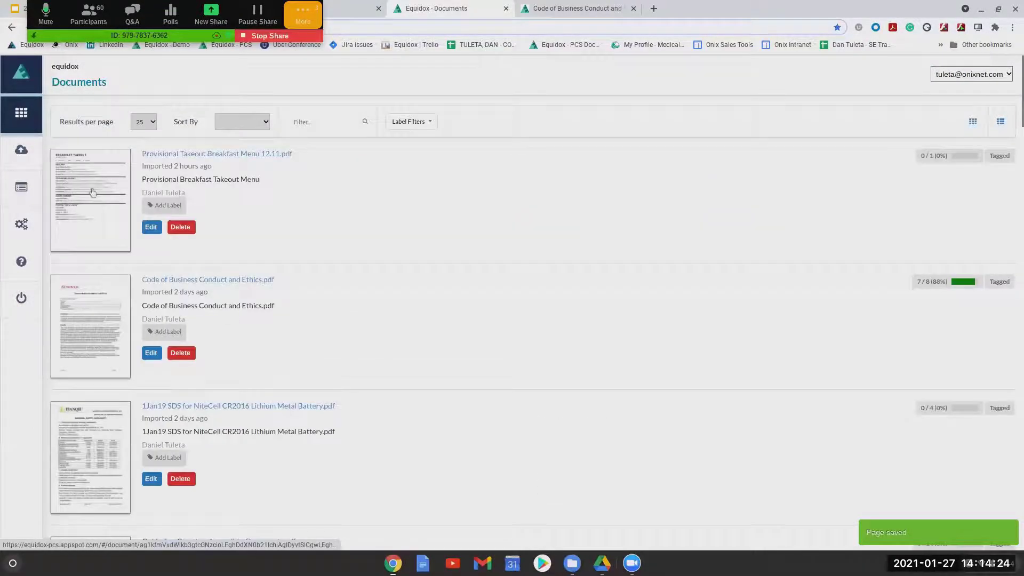
left_click(92, 191)
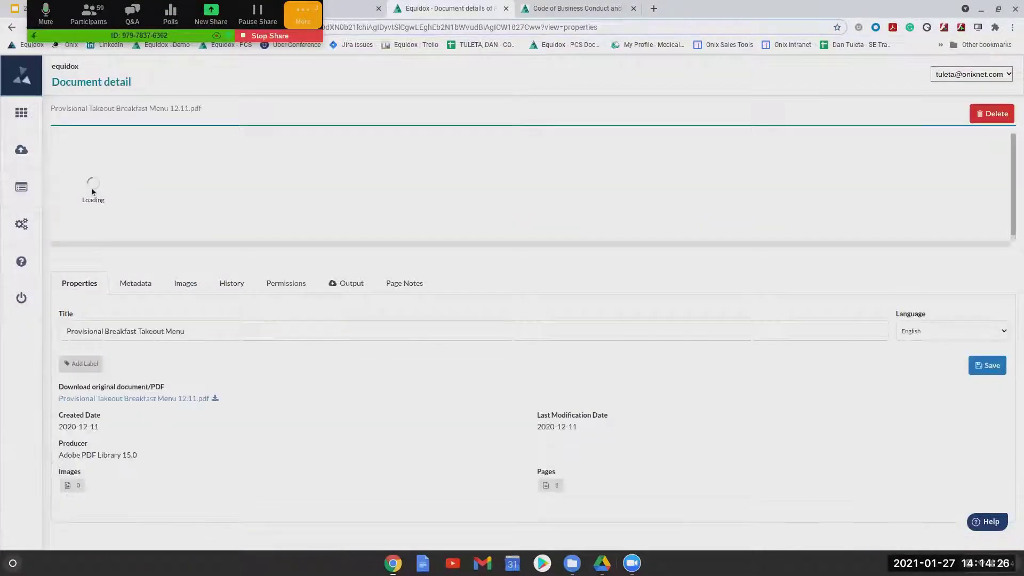
left_click(90, 195)
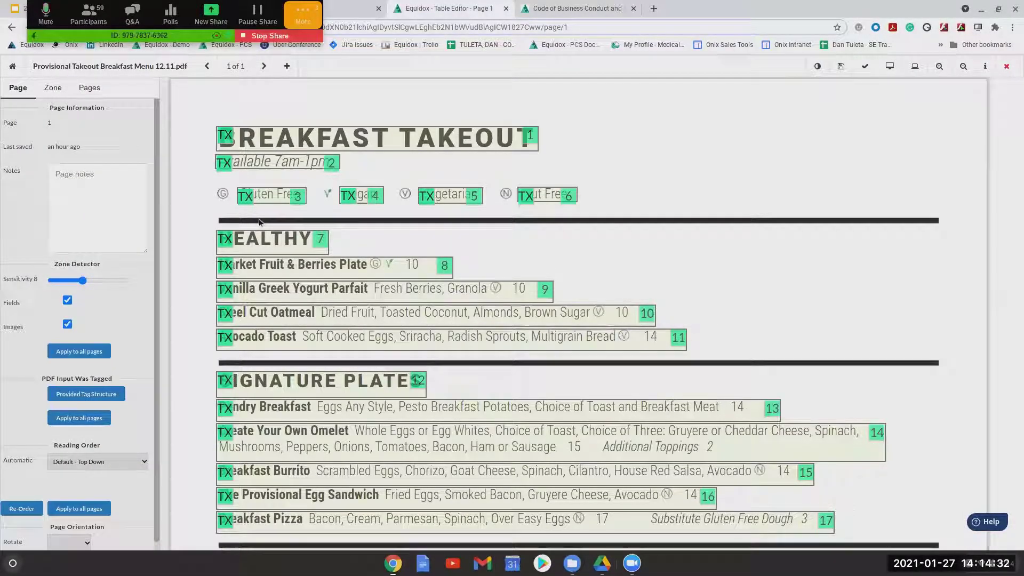
Set the source of the BREAKFAST TAKEOUT zone to PDF, preview the page's text output, and return to the zone editor.
left_click(265, 138)
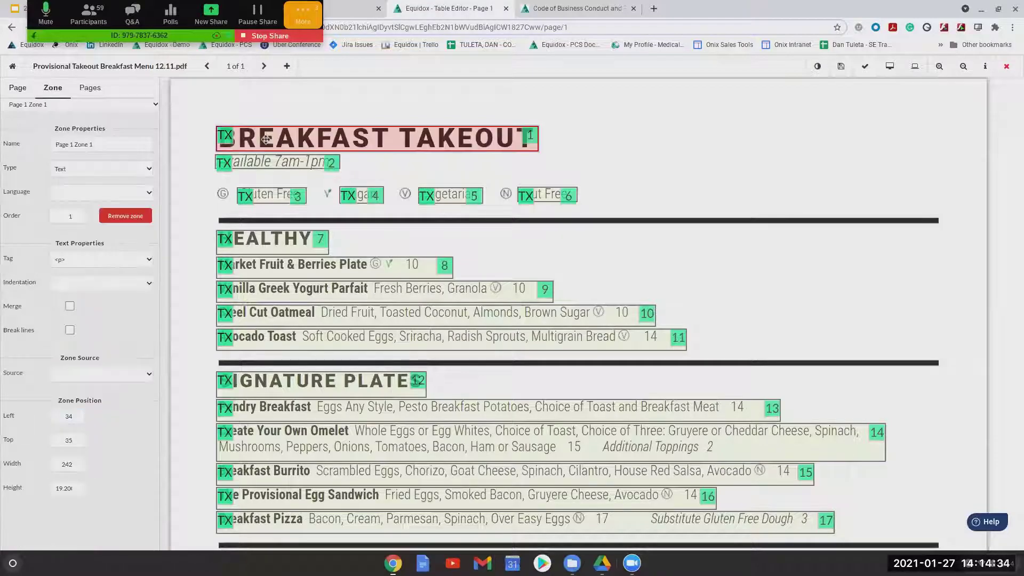
left_click(118, 376)
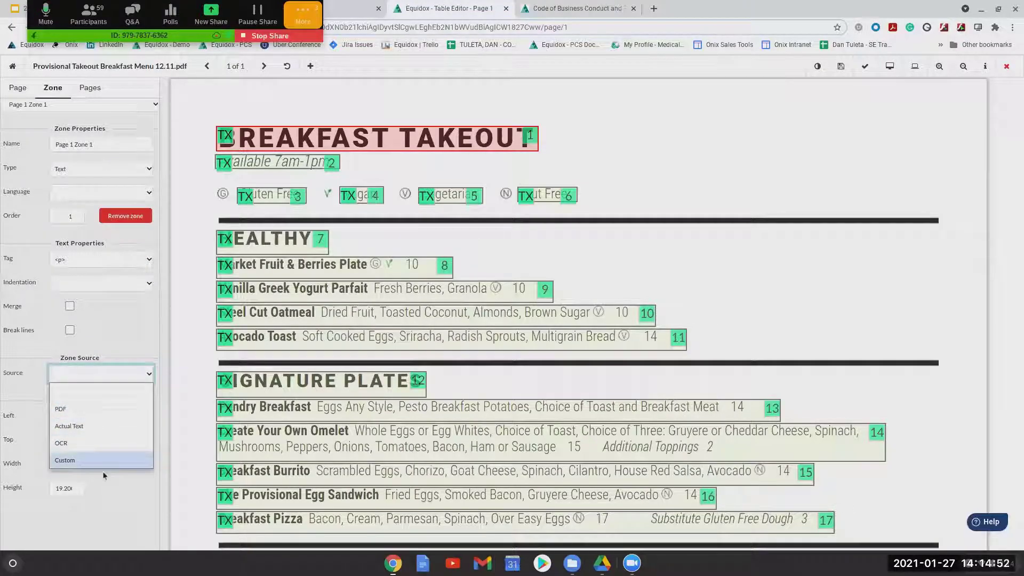
left_click(79, 409)
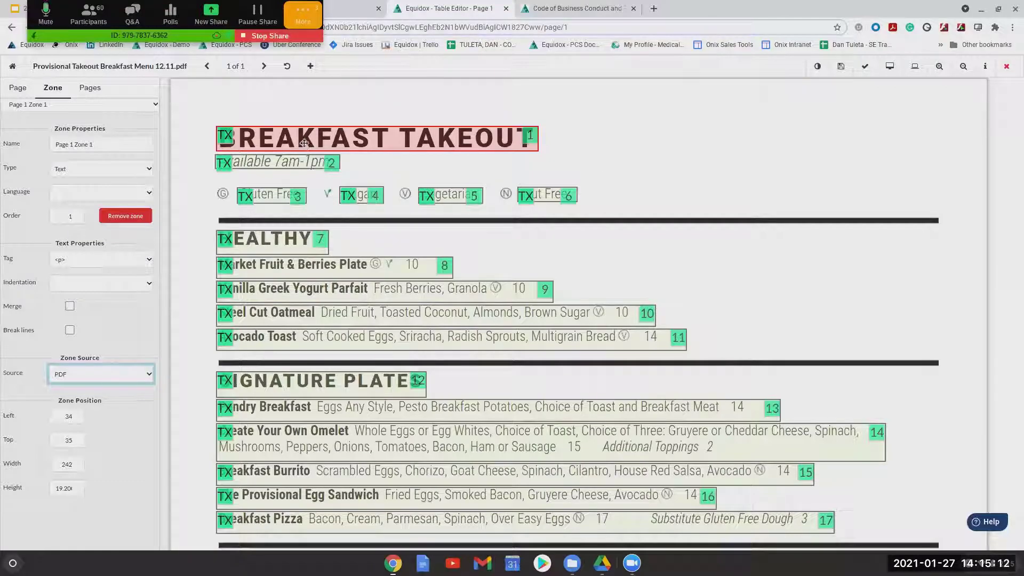
left_click(890, 66)
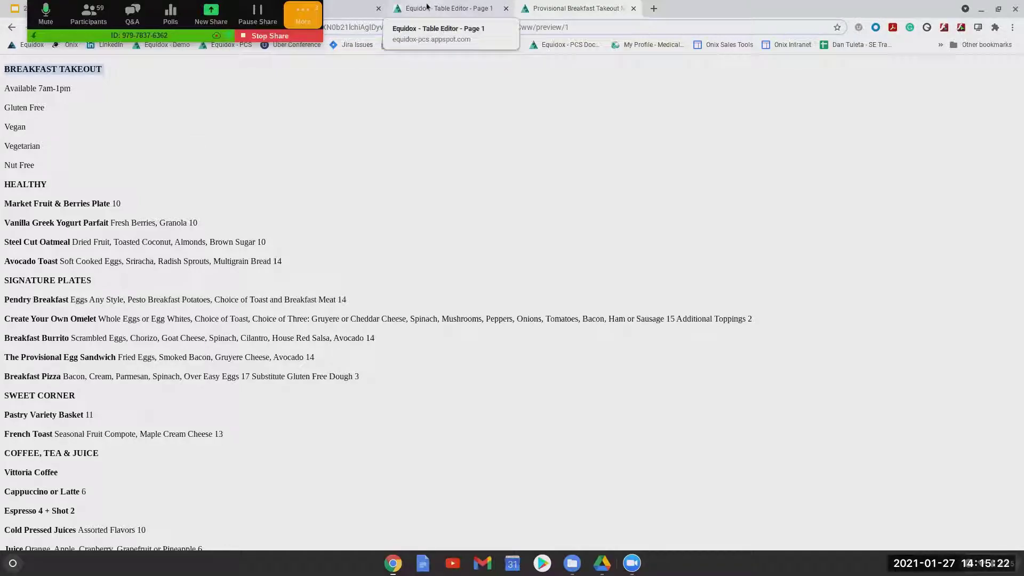
left_click(448, 8)
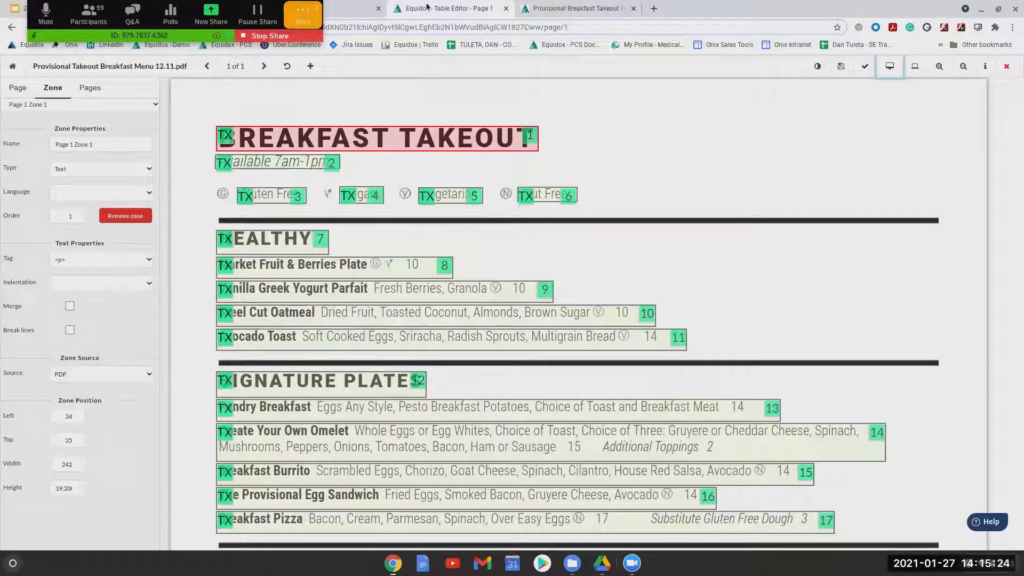
Change the source of the BREAKFAST TAKEOUT zone to Custom and hide the zone info labels.
left_click(135, 375)
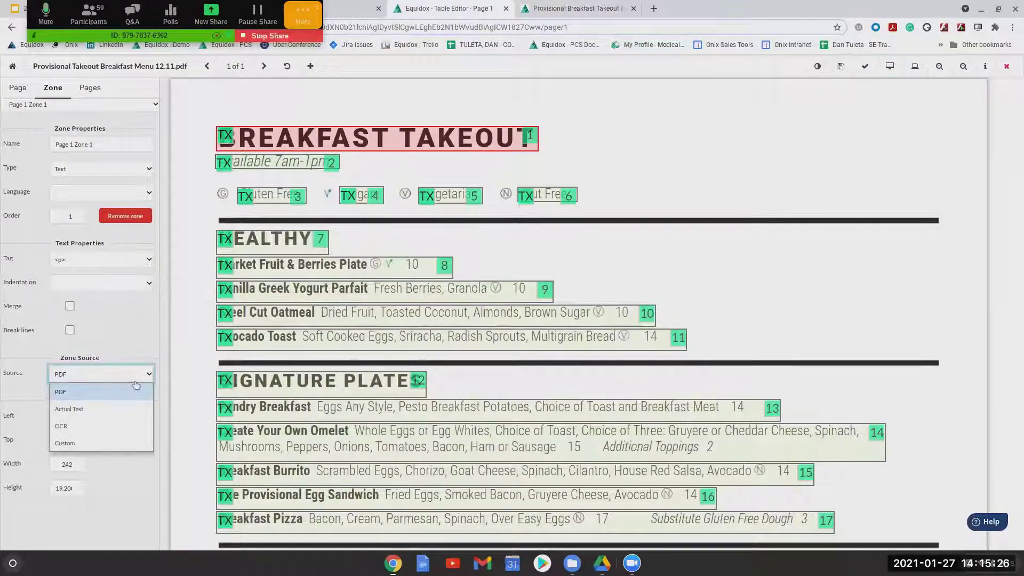
left_click(133, 446)
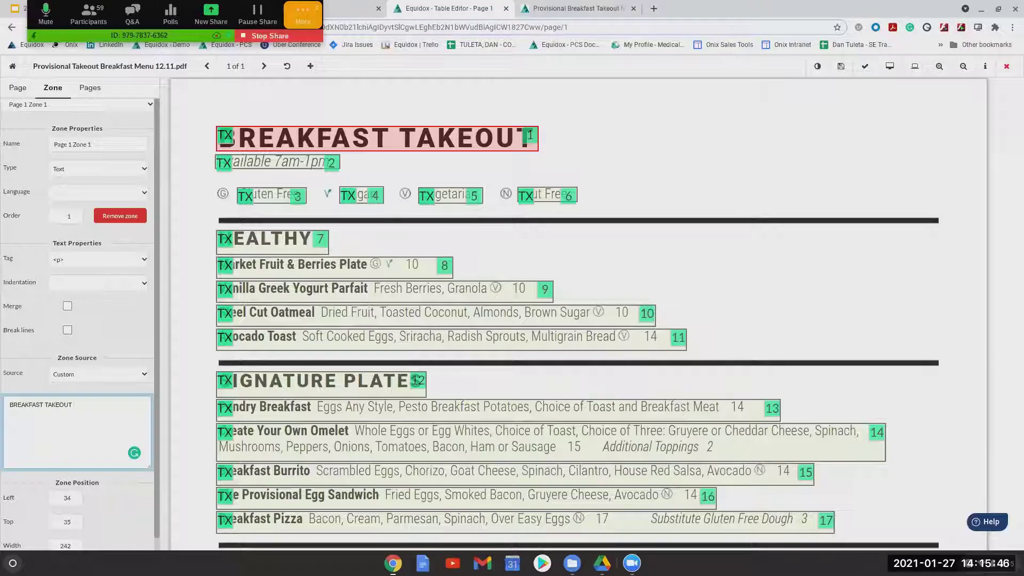
left_click(819, 69)
left_click(819, 68)
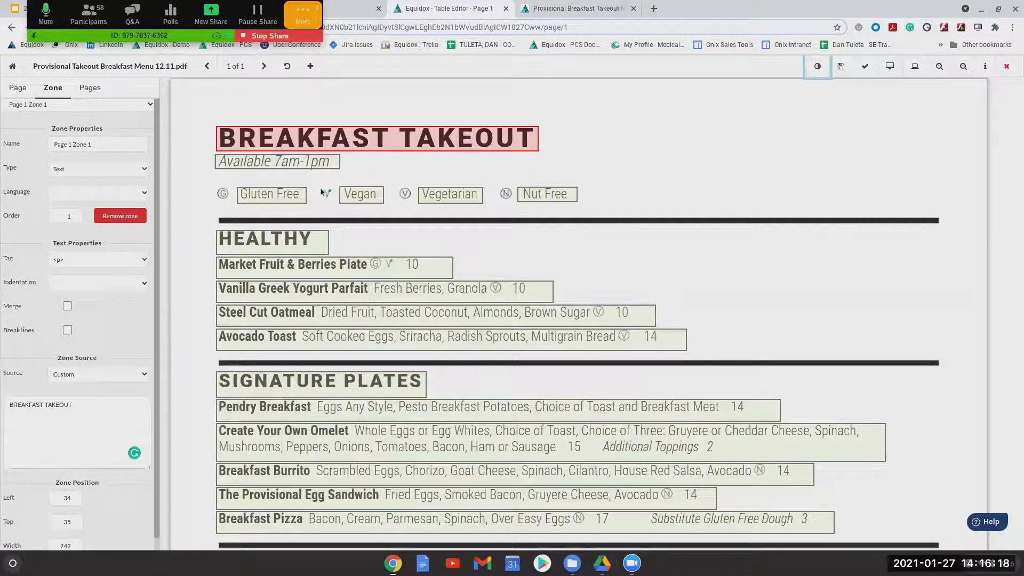
Examine the properties of the Gluten Free, Vegan and Vegetarian zones in the dietary legend.
left_click(275, 199)
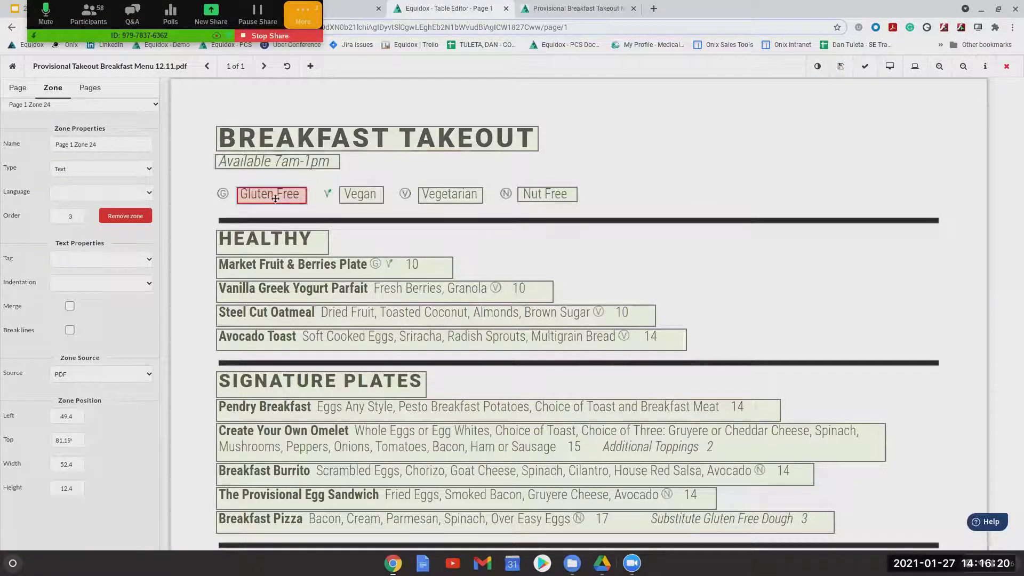
left_click(361, 194)
left_click(451, 196)
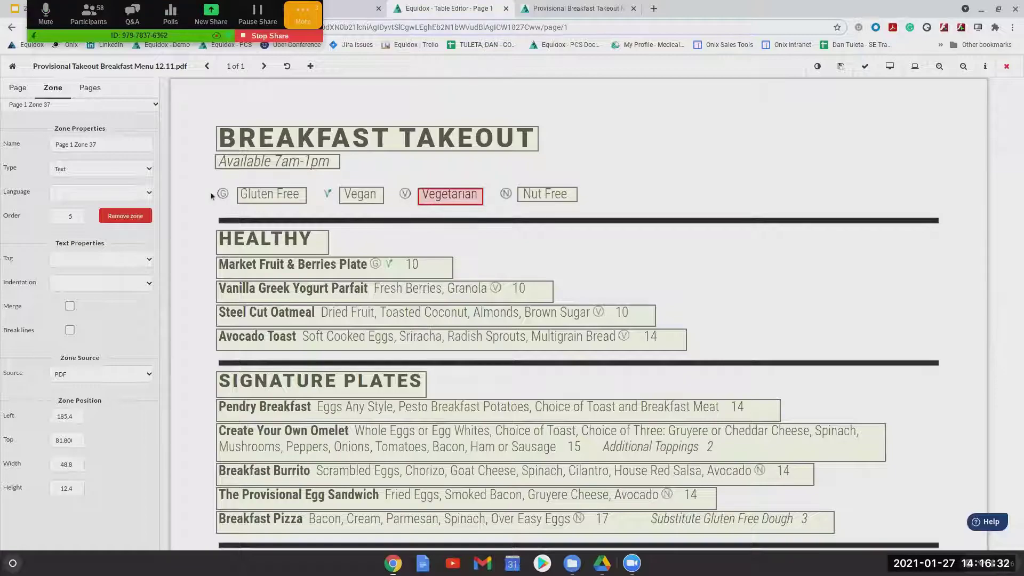
Add a text zone about 28 by 24 in the blank margin before the Gluten Free symbol and set its source to Custom.
left_click_drag(178, 180, 214, 211)
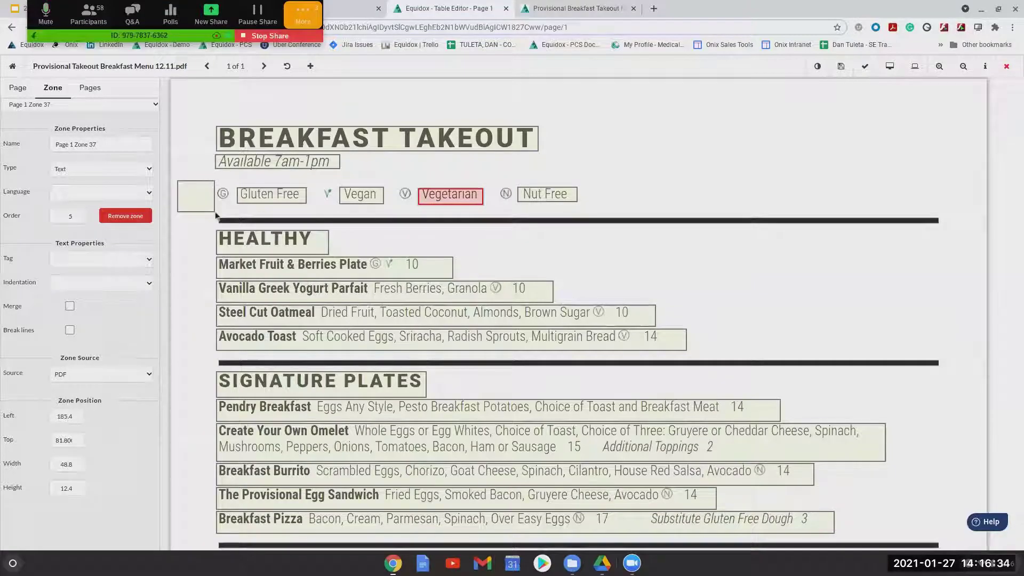
left_click(197, 195)
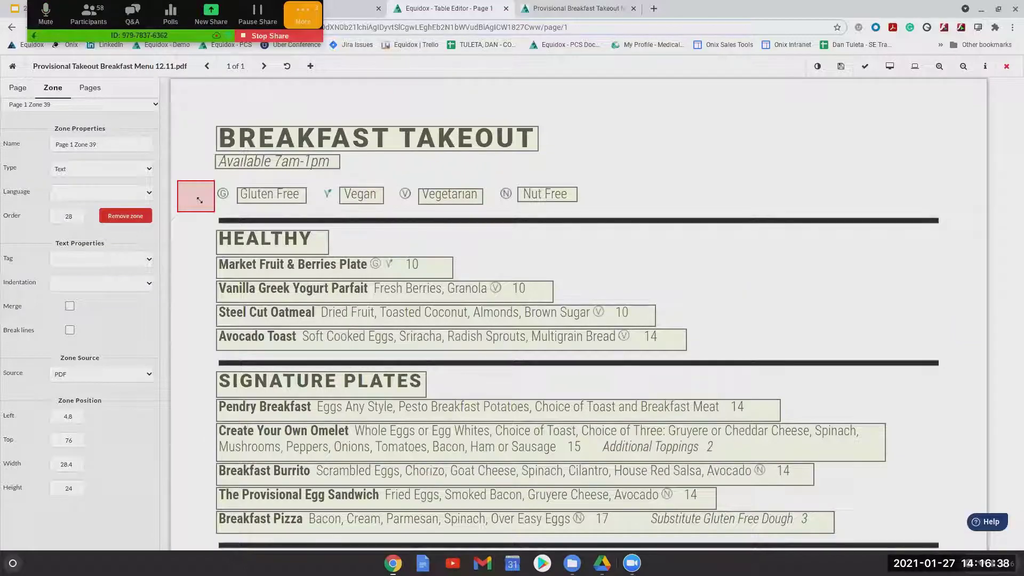
left_click(95, 374)
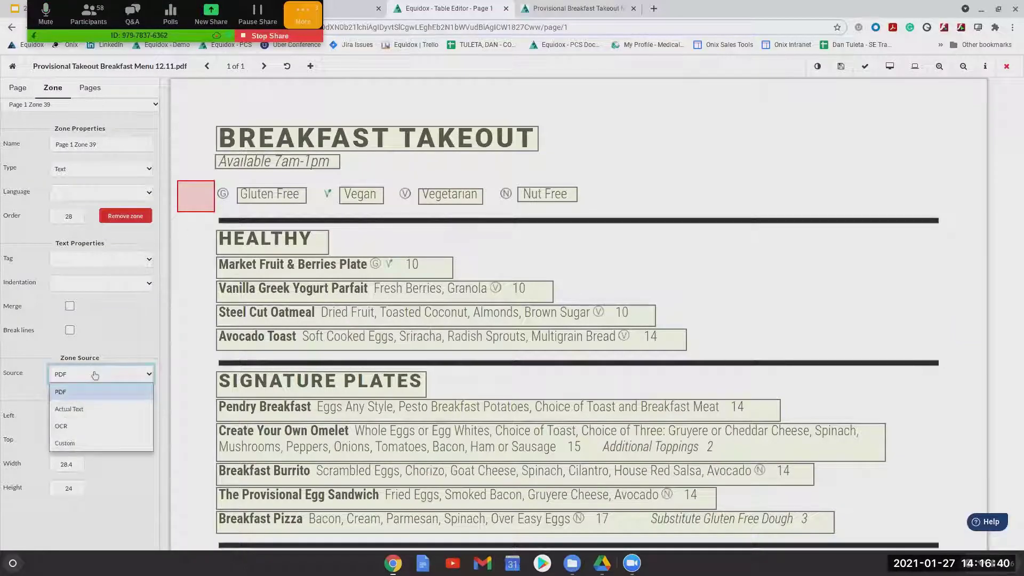
left_click(64, 443)
Enter "Dietary preferences key" as the new zone's custom text, correcting its spelling, and show the zone info labels.
left_click(81, 412)
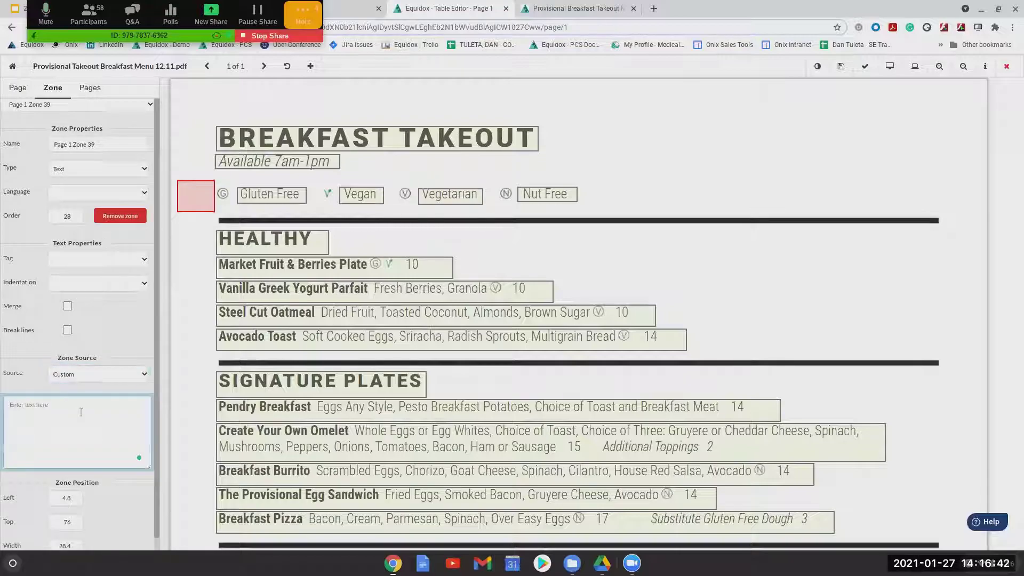
type("Dietary prefrences key")
right_click(35, 407)
left_click(61, 429)
left_click(61, 430)
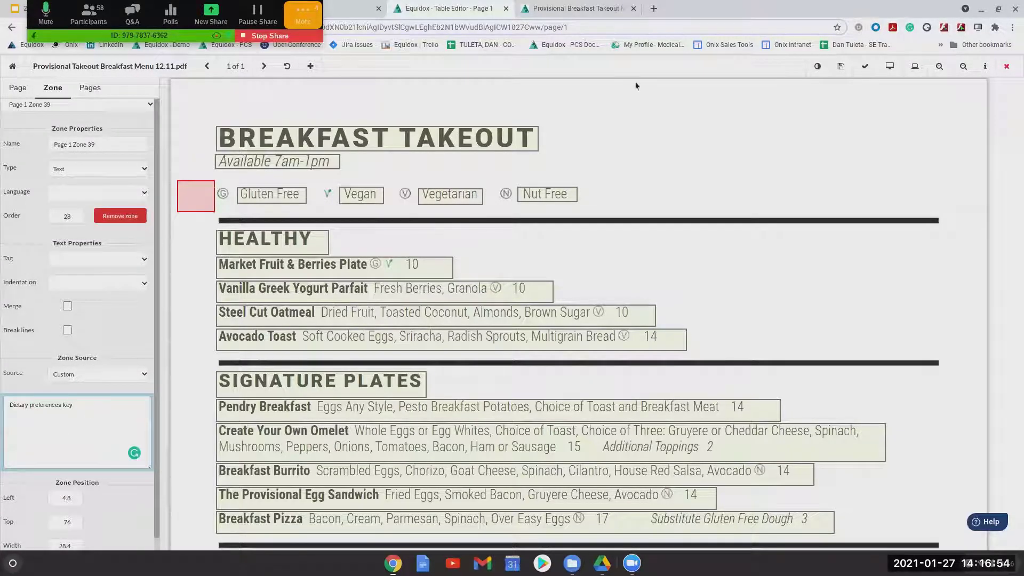
left_click(816, 70)
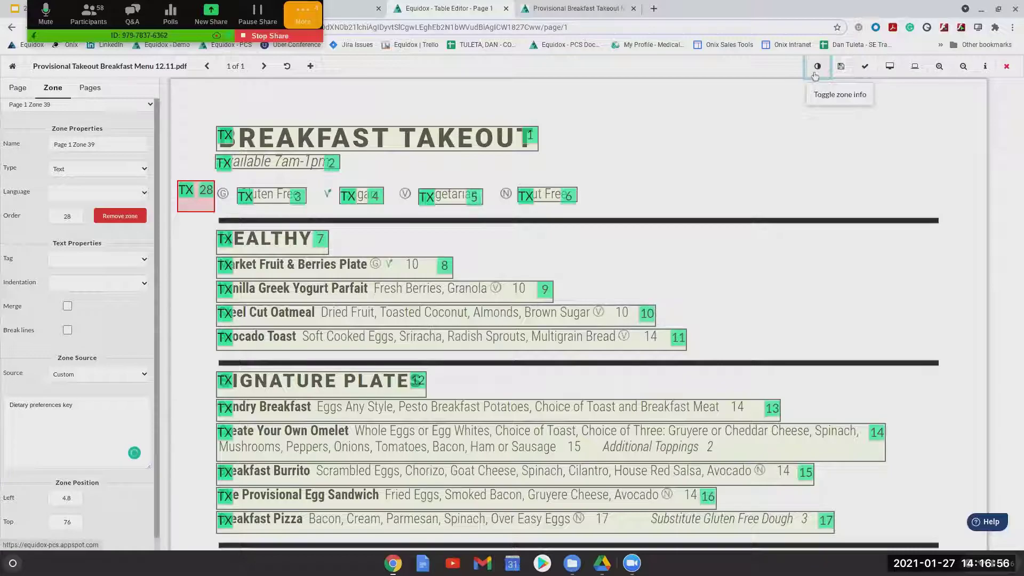
Set the reading order of the dietary preferences key zone to 2.28 and check its line in the page preview.
left_click(64, 216)
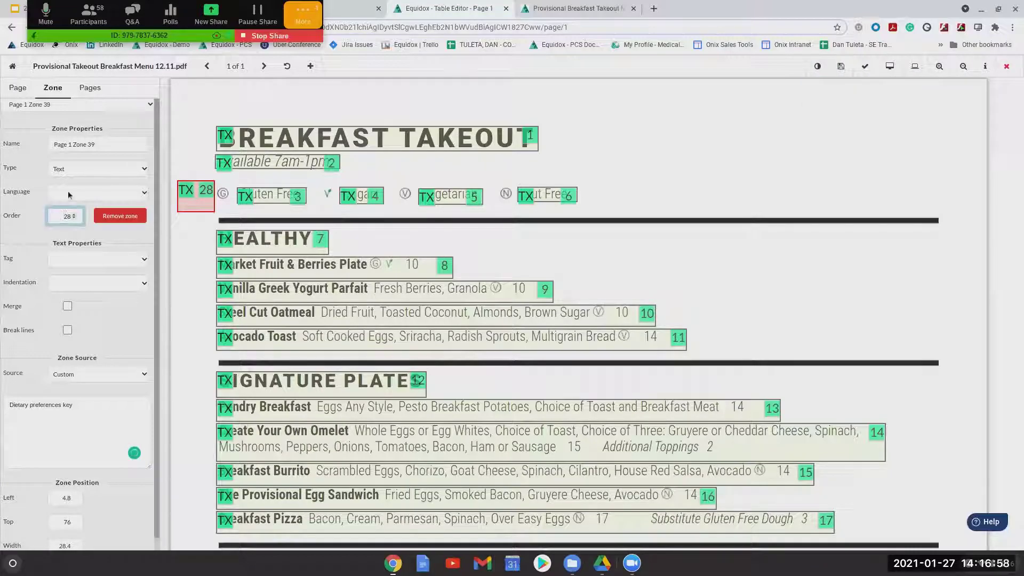
type("2.2")
key("BackSpace")
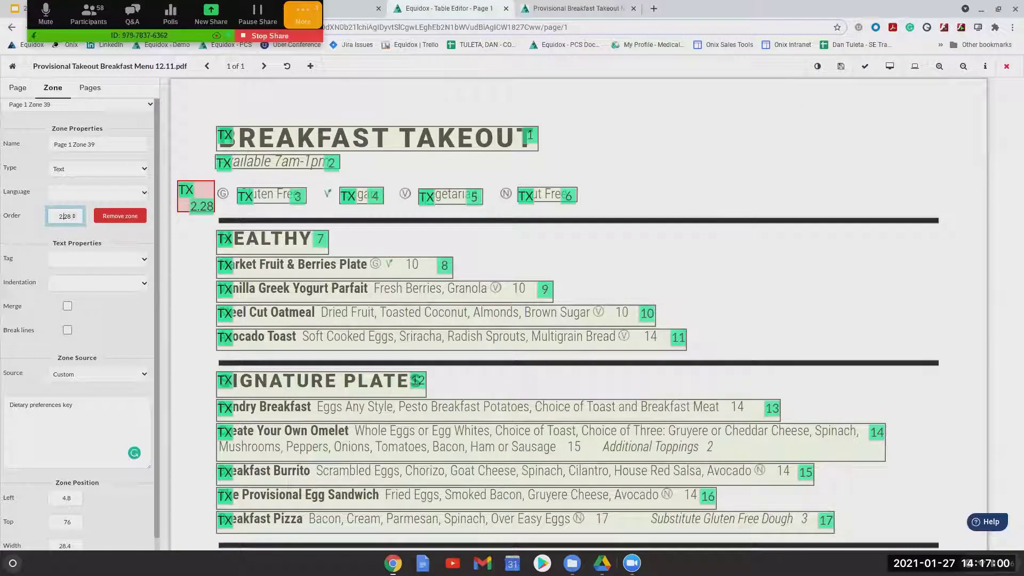
left_click(890, 67)
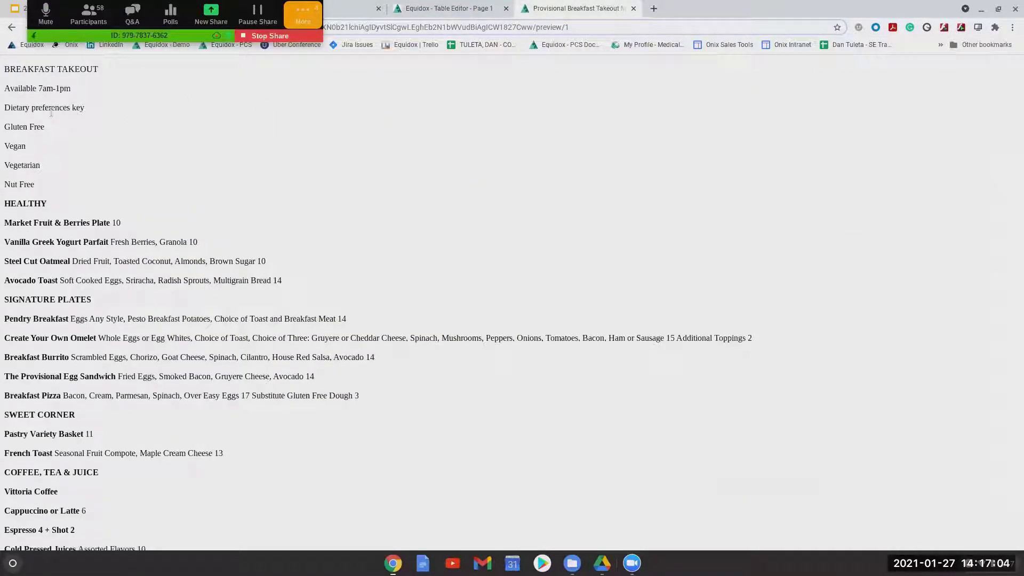
triple_click(50, 109)
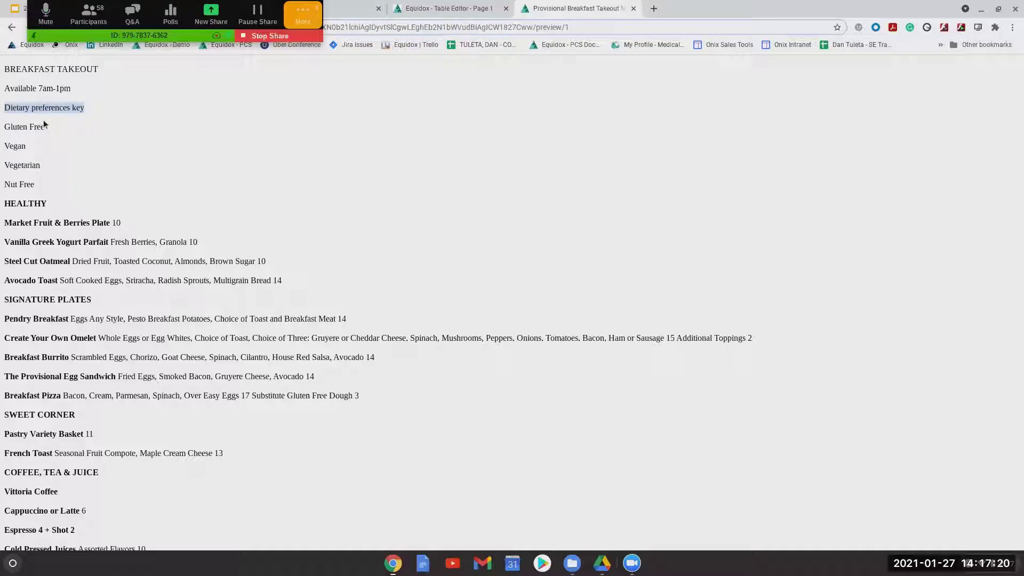
left_click(432, 11)
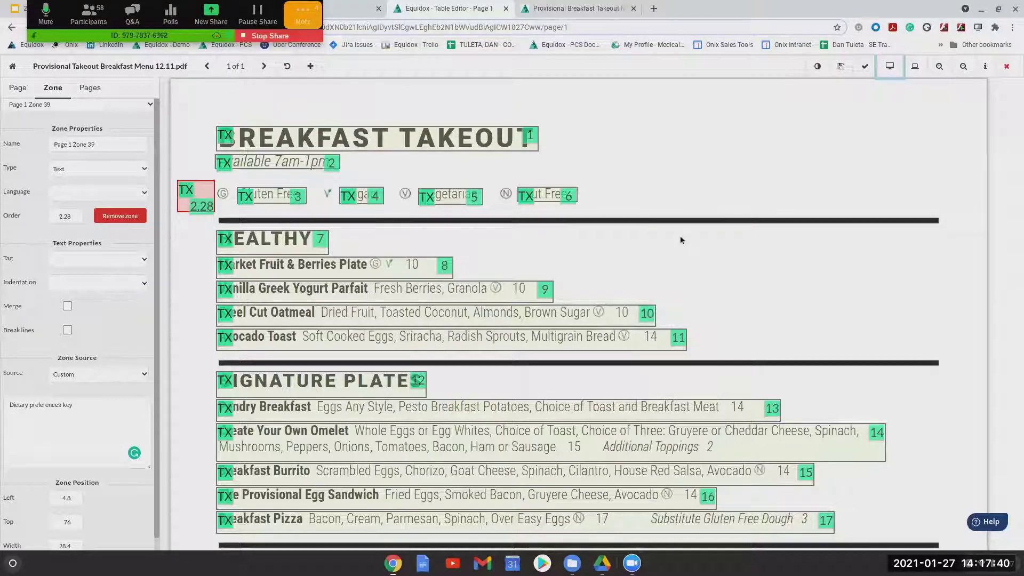
Add a text zone about 78 by 23 above the BREAKFAST TAKEOUT title with Custom source text "Braille menu available upon request".
left_click_drag(575, 87, 678, 116)
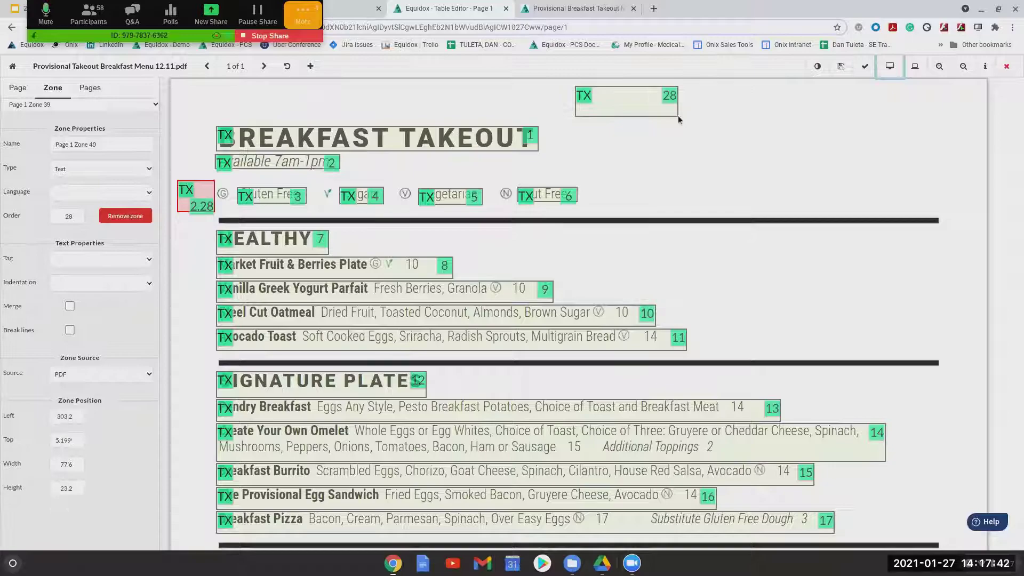
left_click(106, 374)
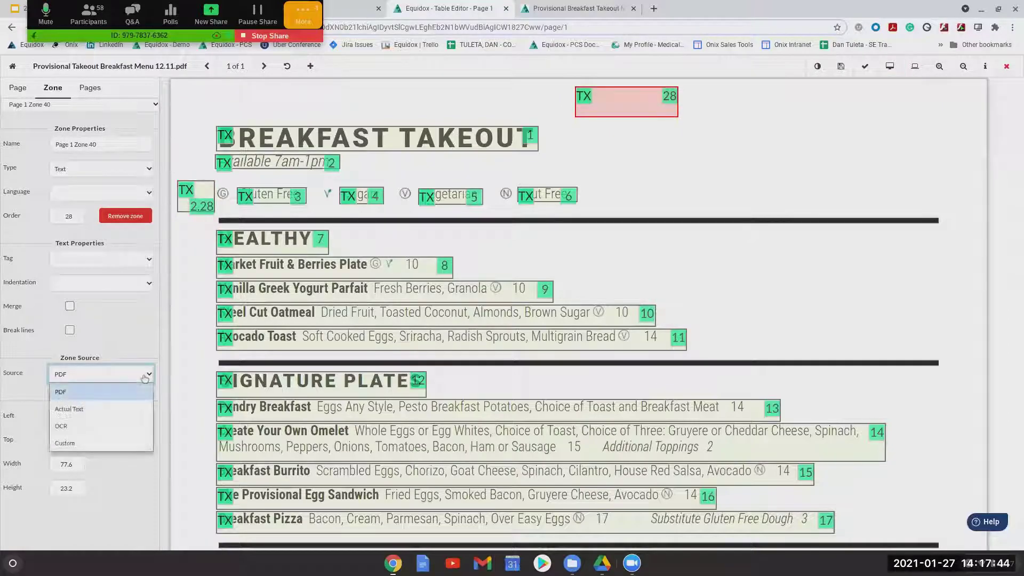
left_click(102, 441)
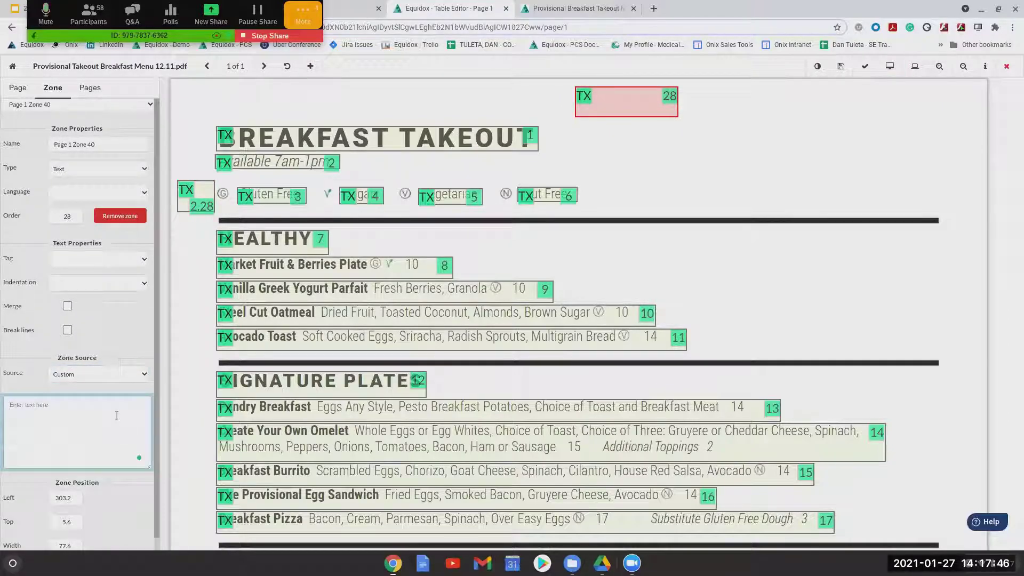
type("Braille menu availab")
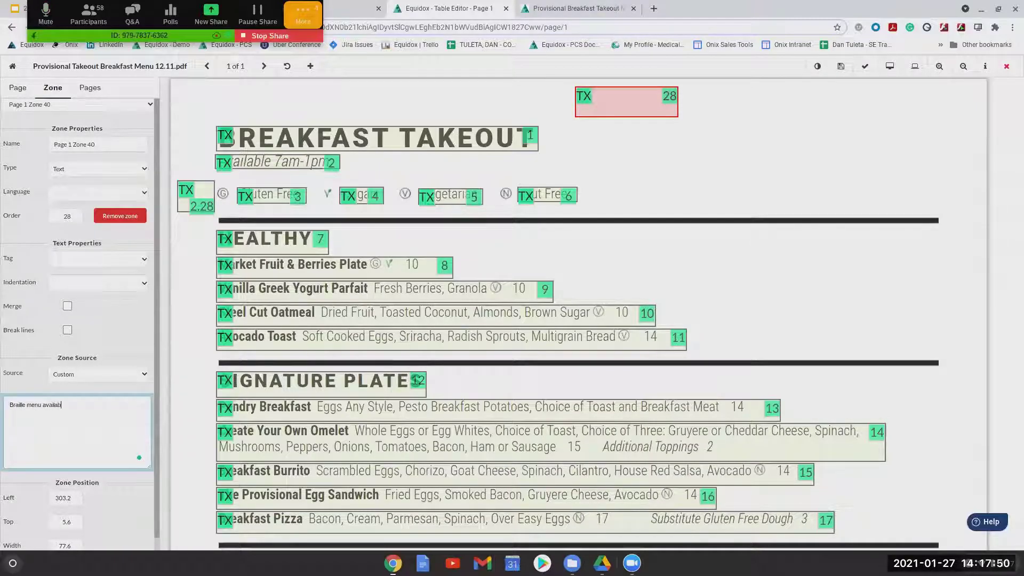
type("le upon request")
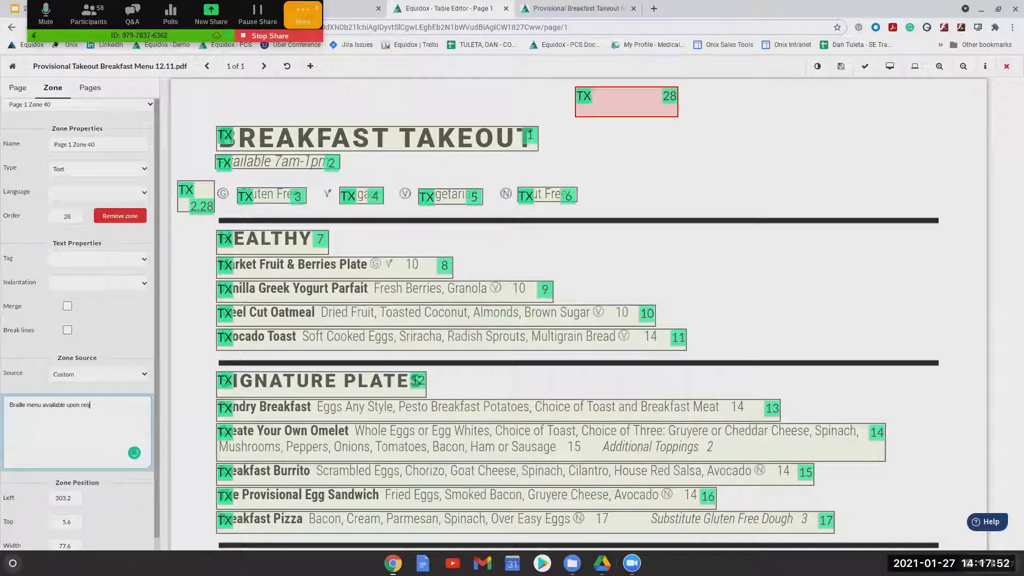
Set the Braille notice zone's reading order to .28 and check its line in the page preview.
left_click(63, 216)
type(".")
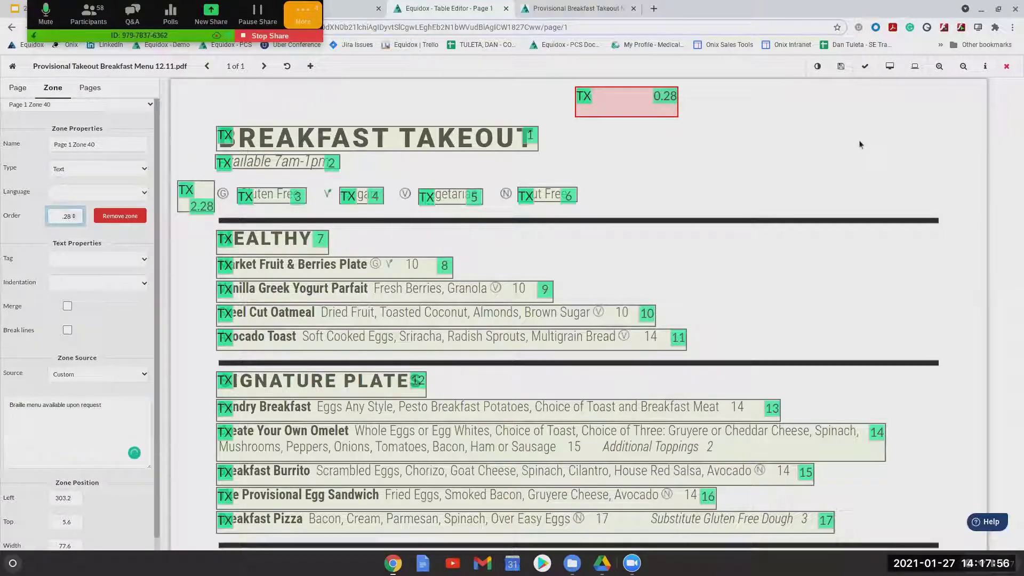
left_click(892, 76)
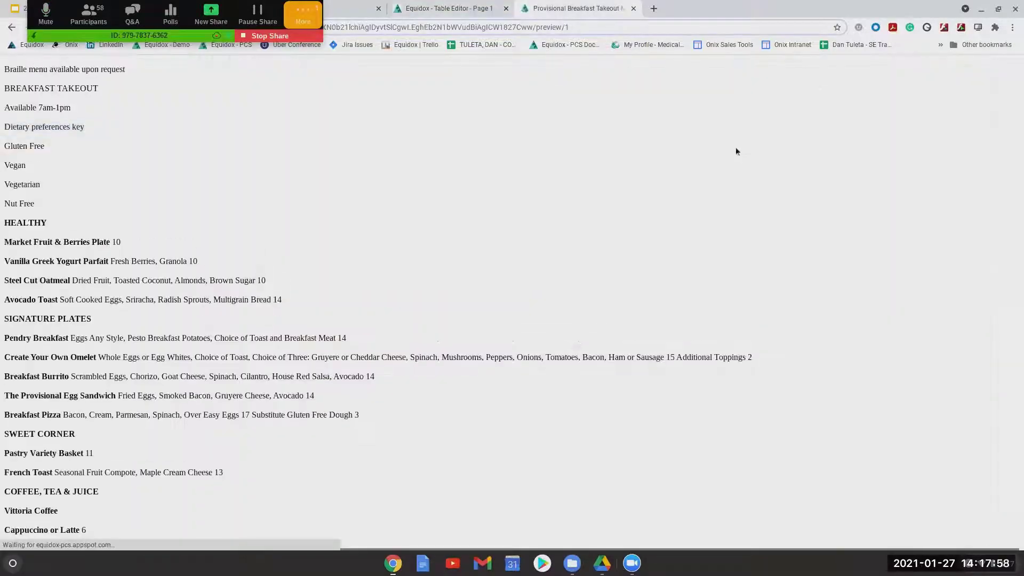
triple_click(28, 67)
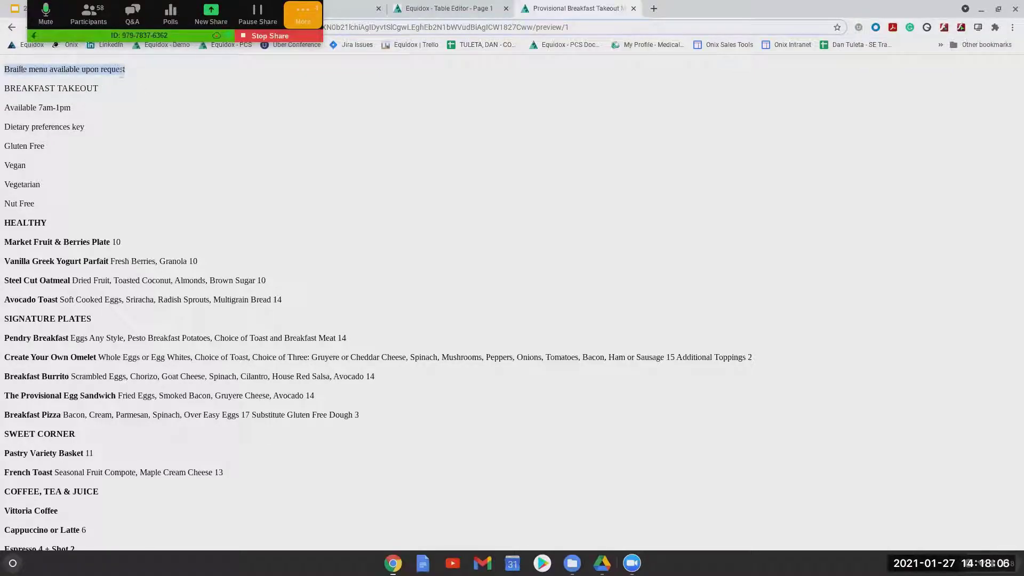
left_click(430, 5)
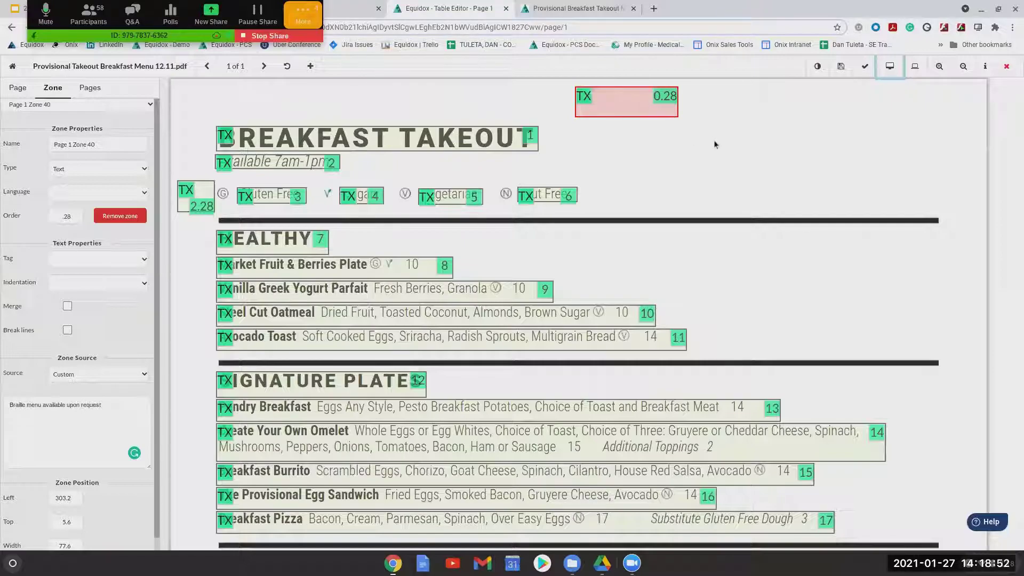
Add a text zone about 156 by 48 in the blank area below the beverage list and set its source to Custom.
scroll(714, 140, "down", 8)
scroll(717, 181, "down", 3)
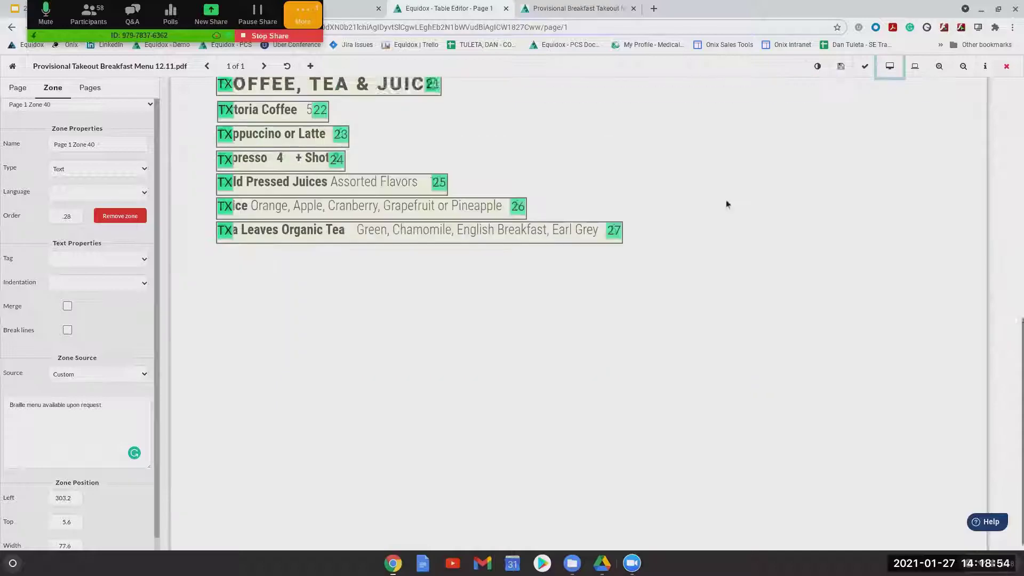
left_click_drag(511, 421, 718, 482)
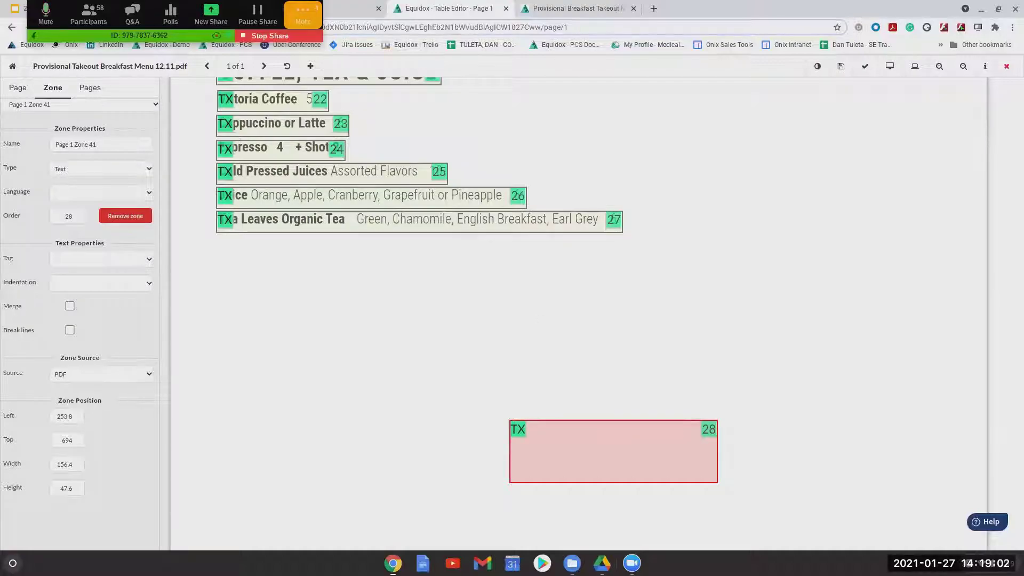
scroll(647, 325, "up", 10)
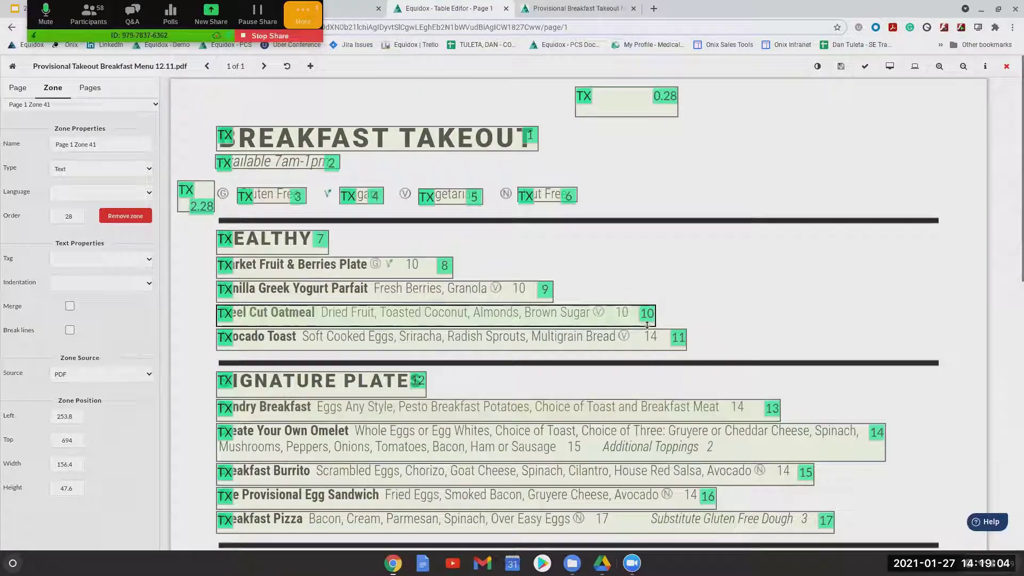
scroll(648, 325, "down", 10)
scroll(646, 326, "down", 1)
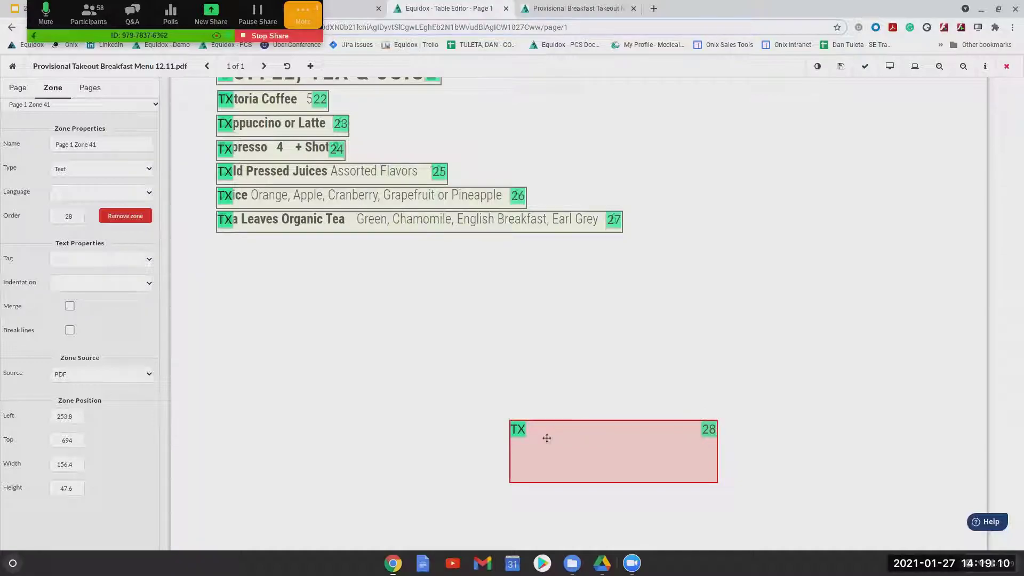
left_click(95, 377)
left_click(128, 442)
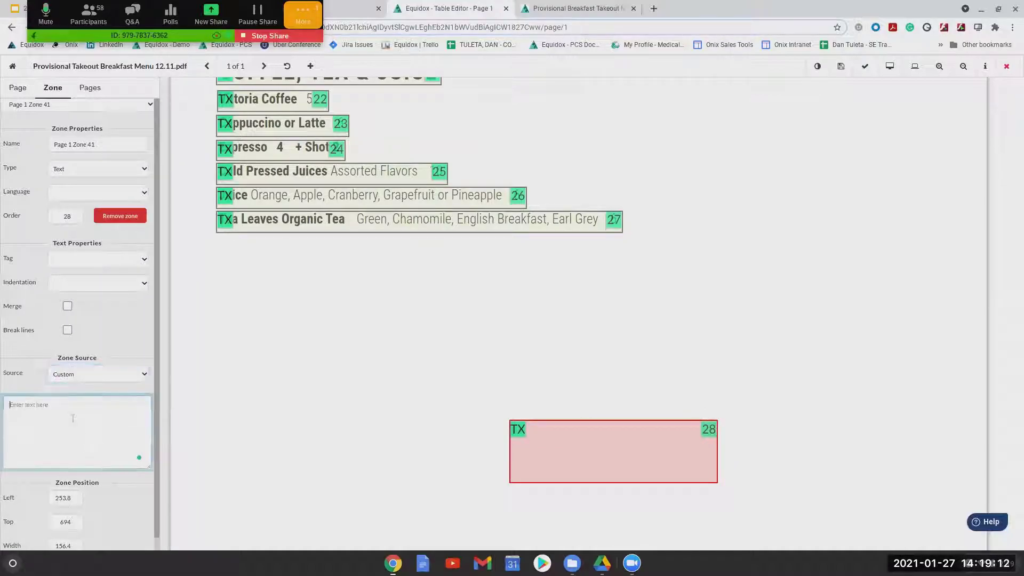
Enter "Call us to place your order at:" followed by the restaurant's phone number as the new zone's custom text.
type("Call ")
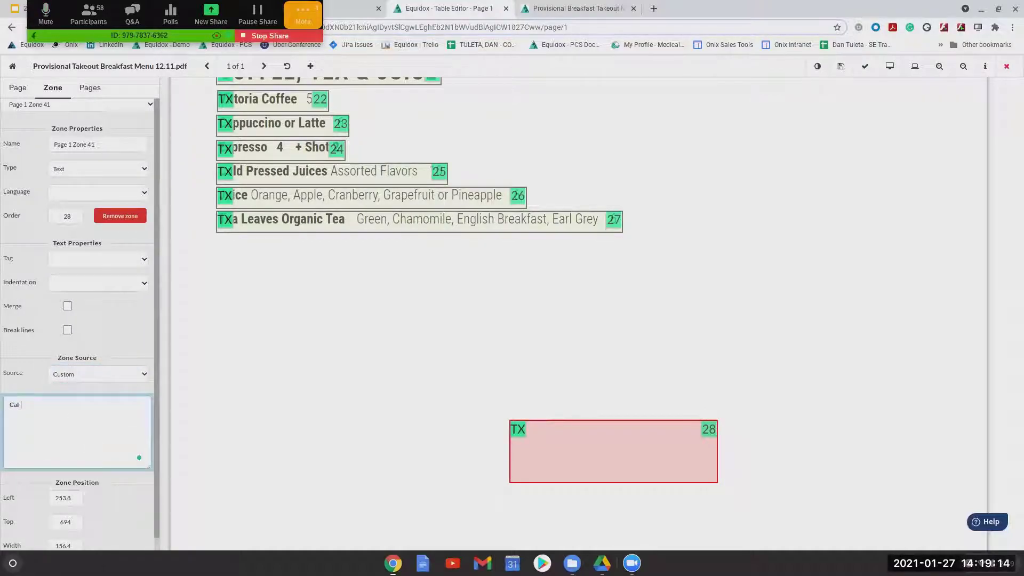
type("us to place your order.at: ")
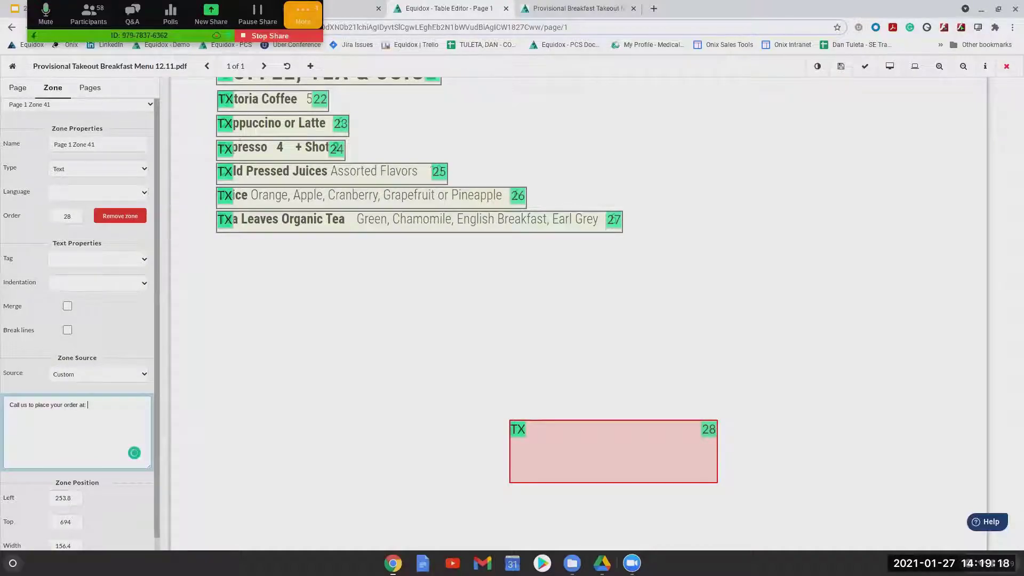
type("1-800")
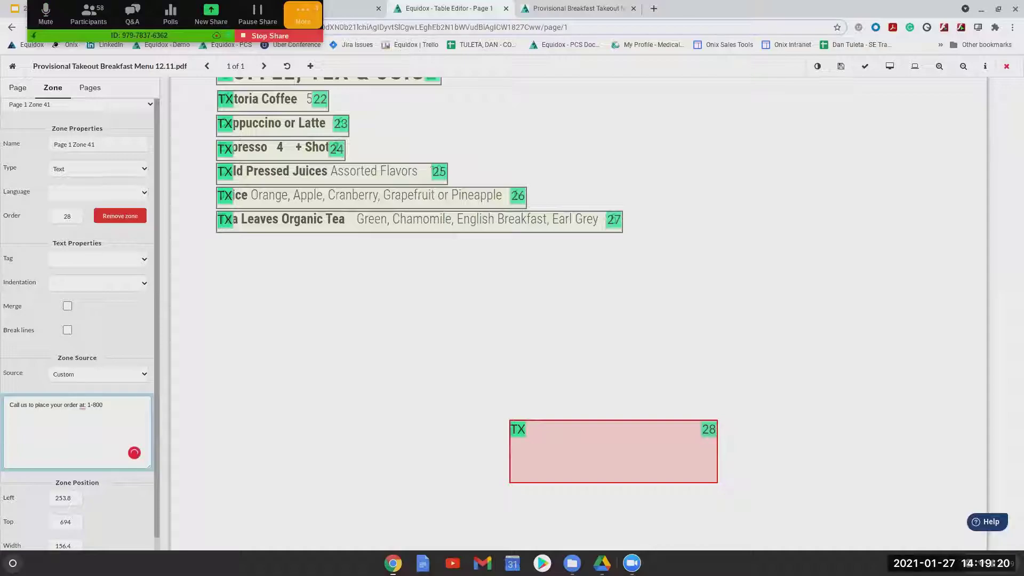
type("-good lo")
Preview the page and highlight the call-to-order line at the end of the menu.
left_click(896, 74)
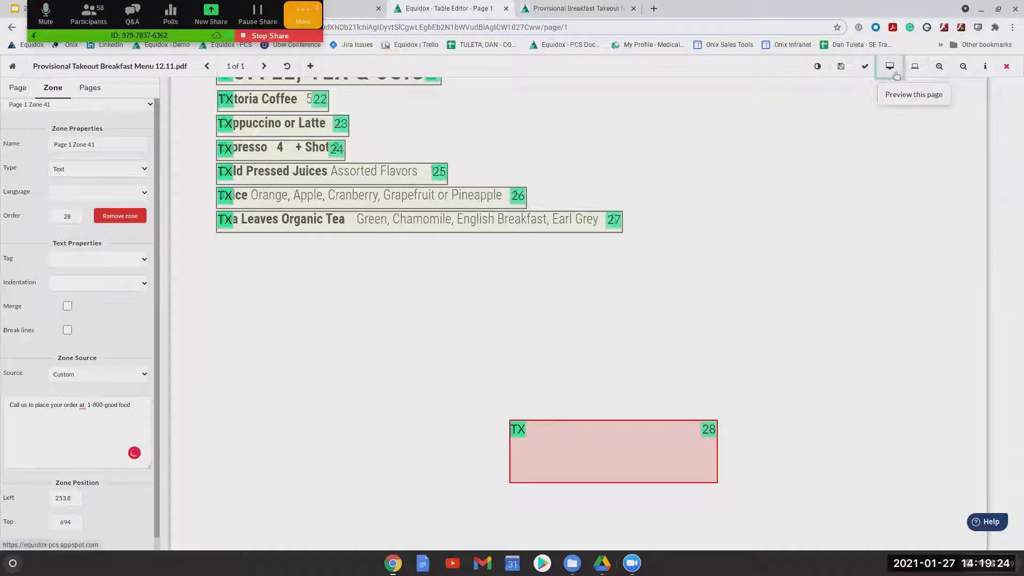
scroll(290, 446, "down", 3)
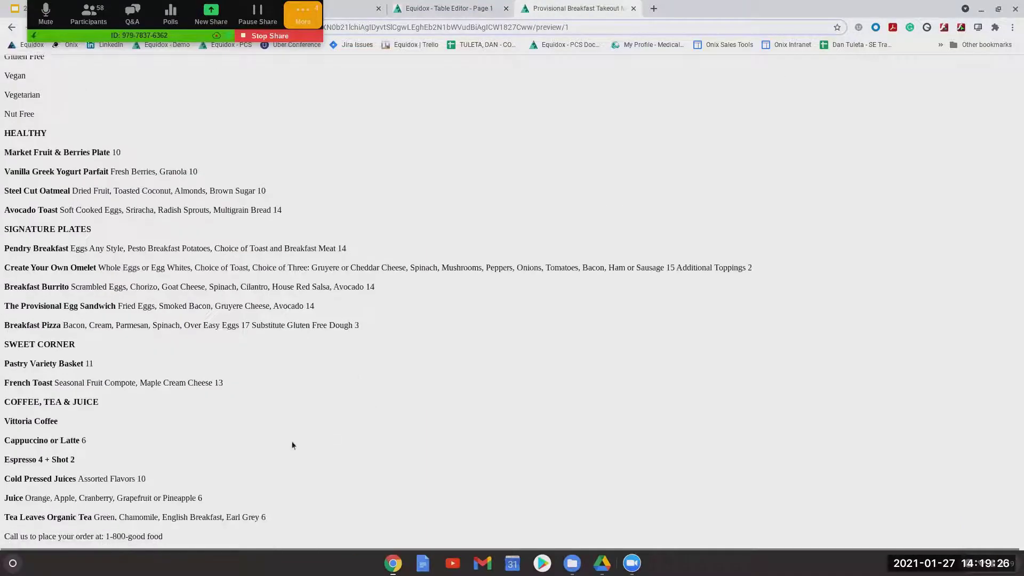
triple_click(126, 536)
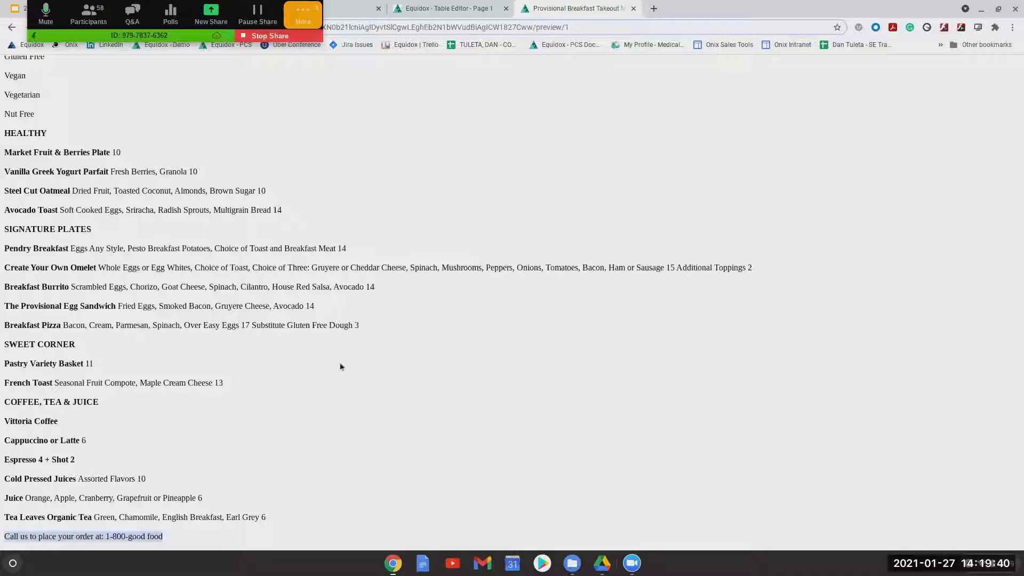
left_click(452, 9)
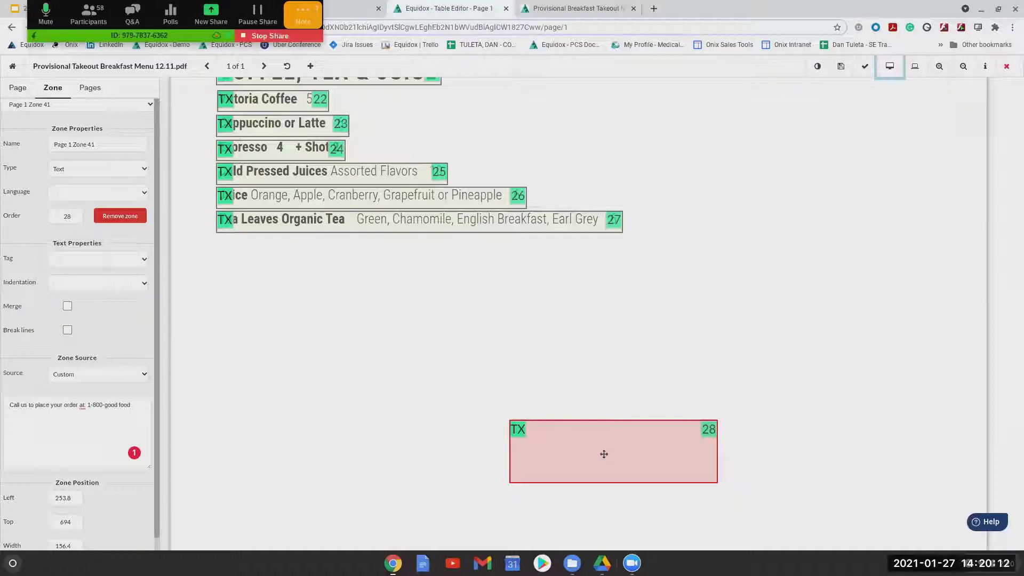
Check how the Market Fruit & Berries Plate line reads in the page preview compared with the menu's dietary symbols.
scroll(597, 457, "up", 6)
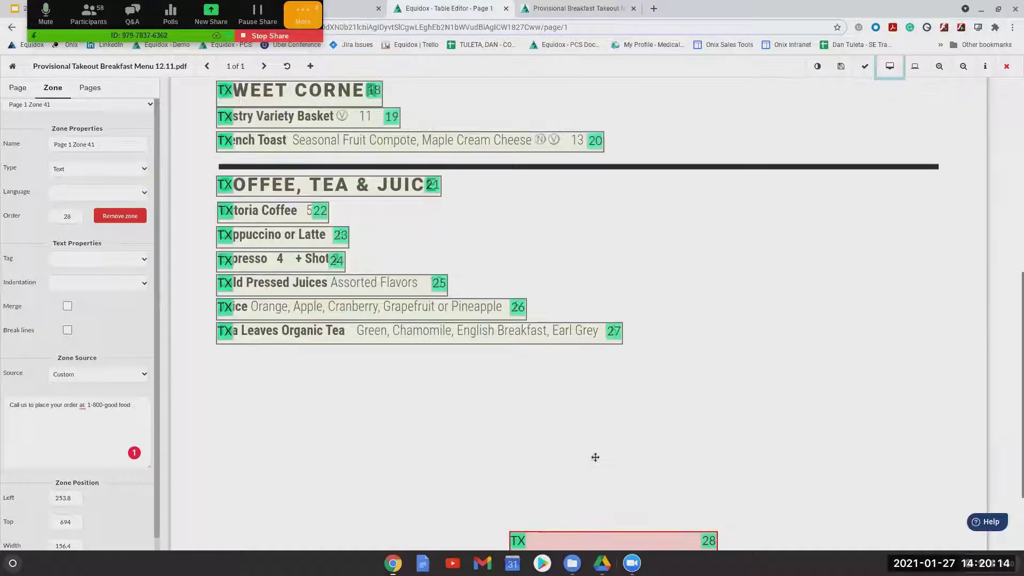
scroll(594, 464, "up", 5)
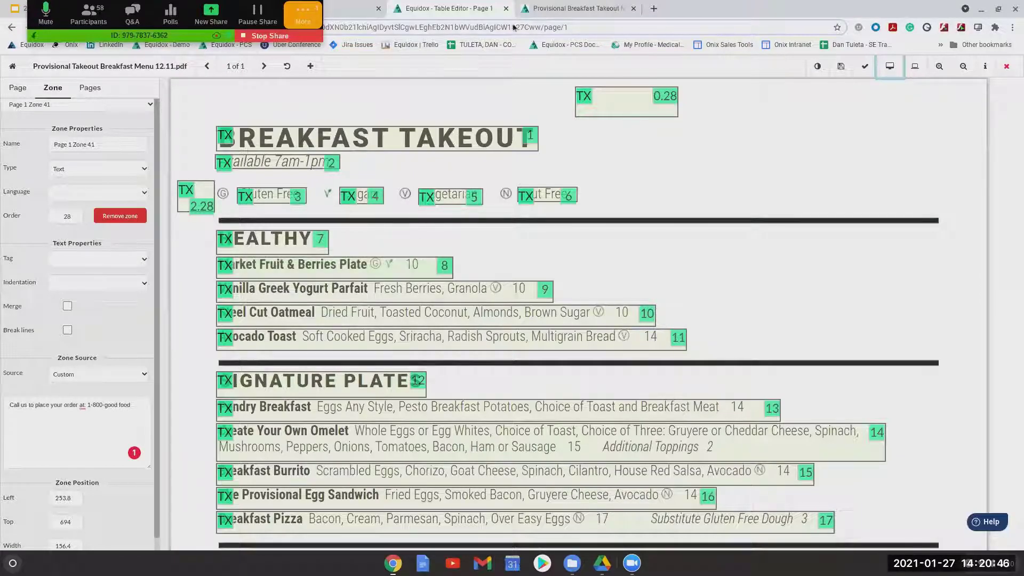
left_click(537, 10)
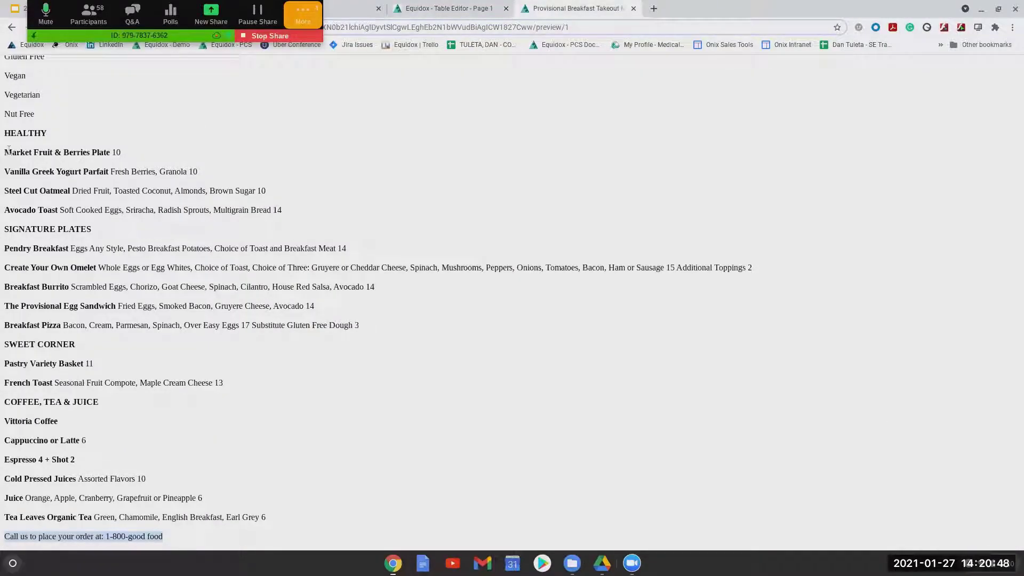
left_click_drag(6, 152, 128, 155)
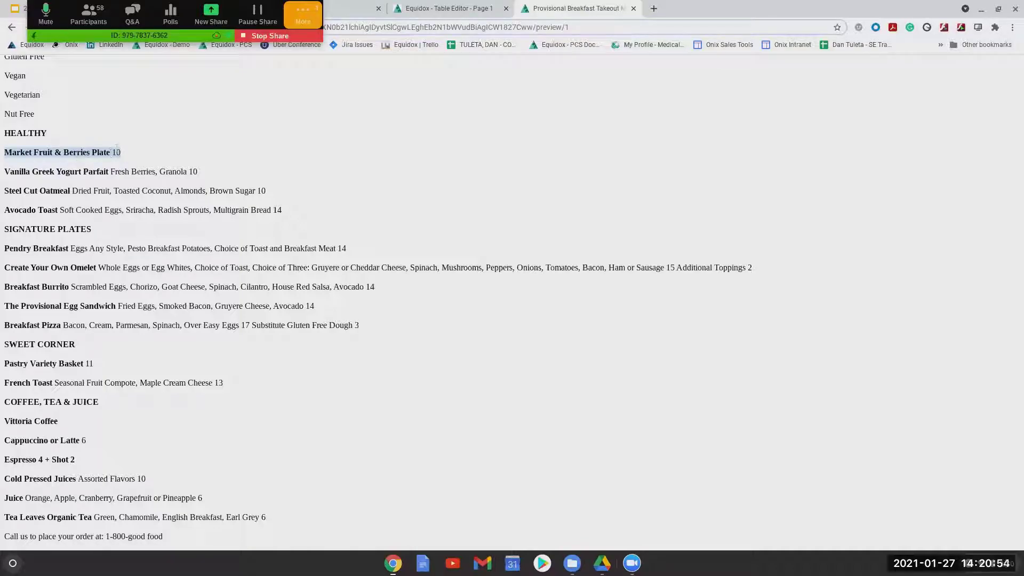
left_click(432, 11)
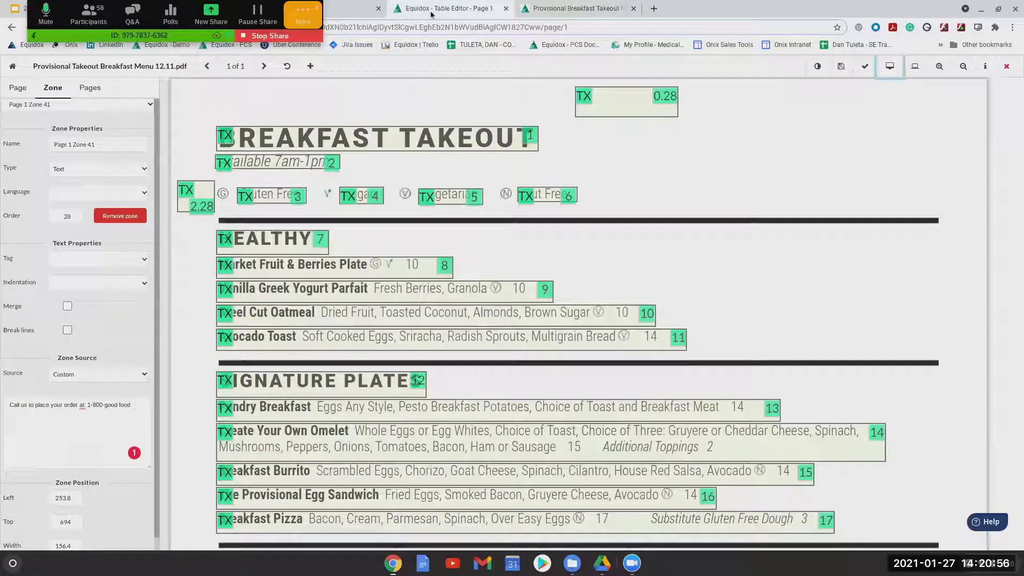
Set the Market Fruit & Berries Plate zone's source to Actual Text and insert ": (gluten-free and a vegan dish)" before the price.
left_click(320, 269)
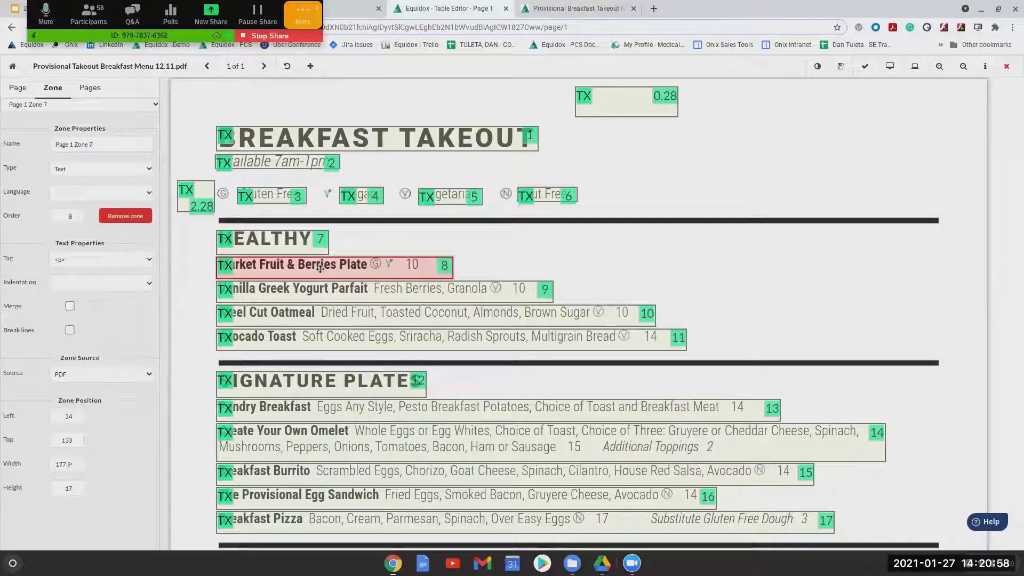
left_click(139, 374)
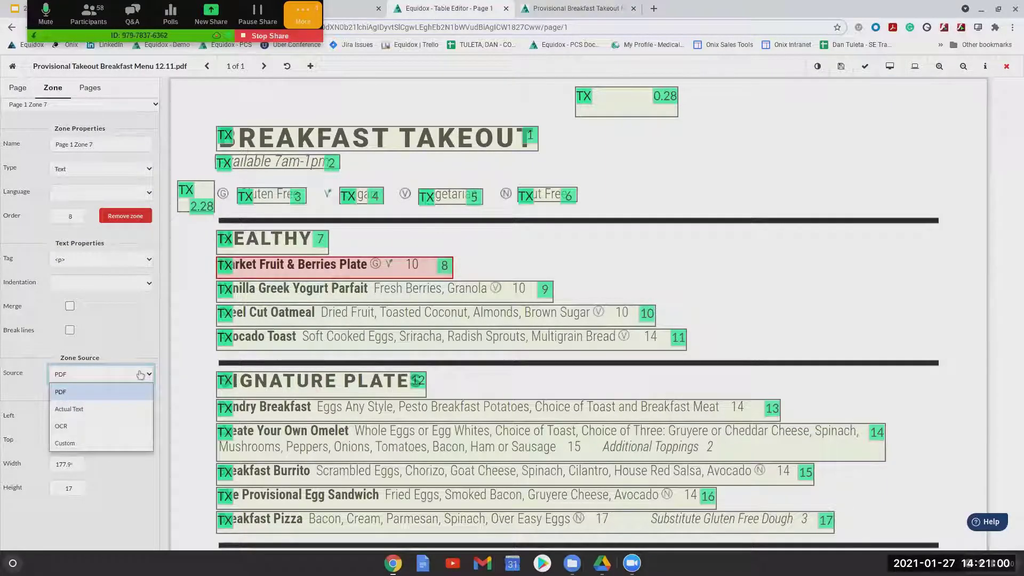
left_click(133, 403)
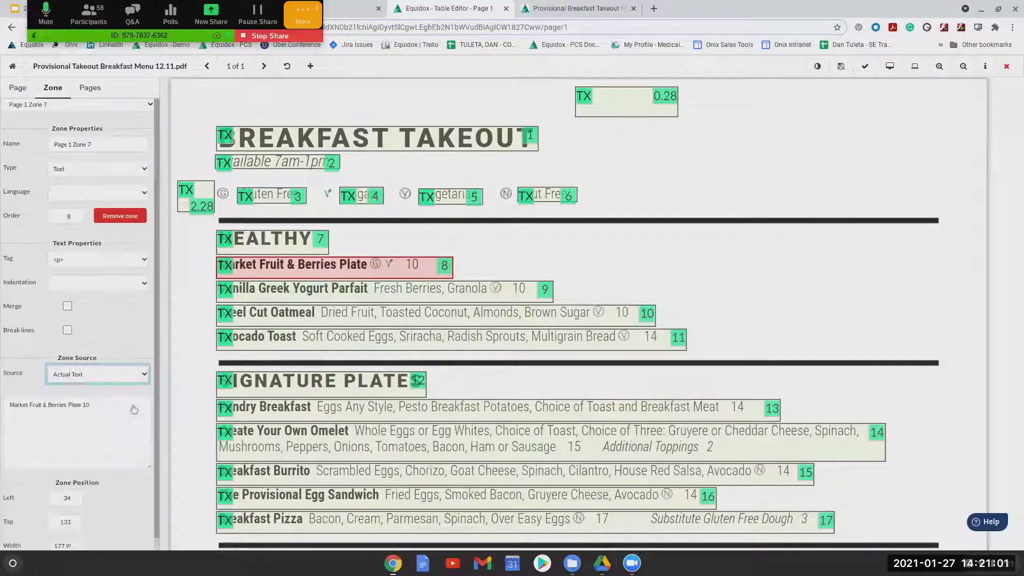
left_click(82, 405)
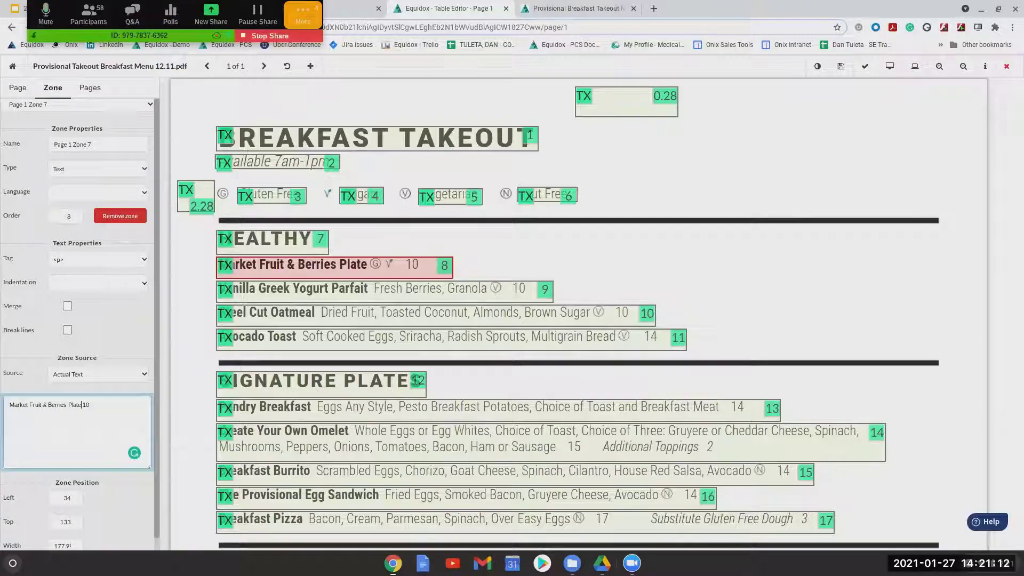
type(": (gluten free and a vegan dish)")
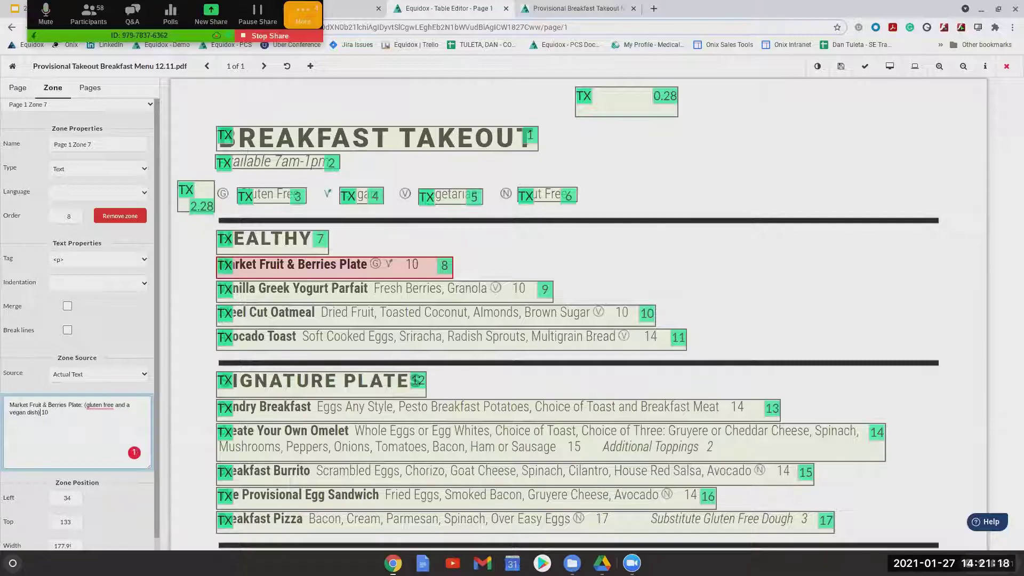
right_click(93, 399)
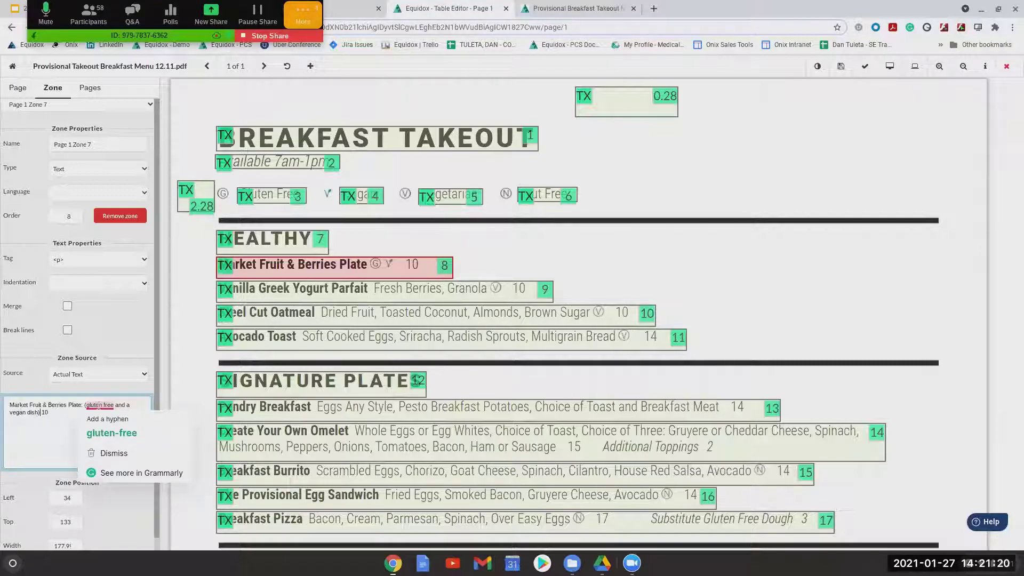
left_click(110, 428)
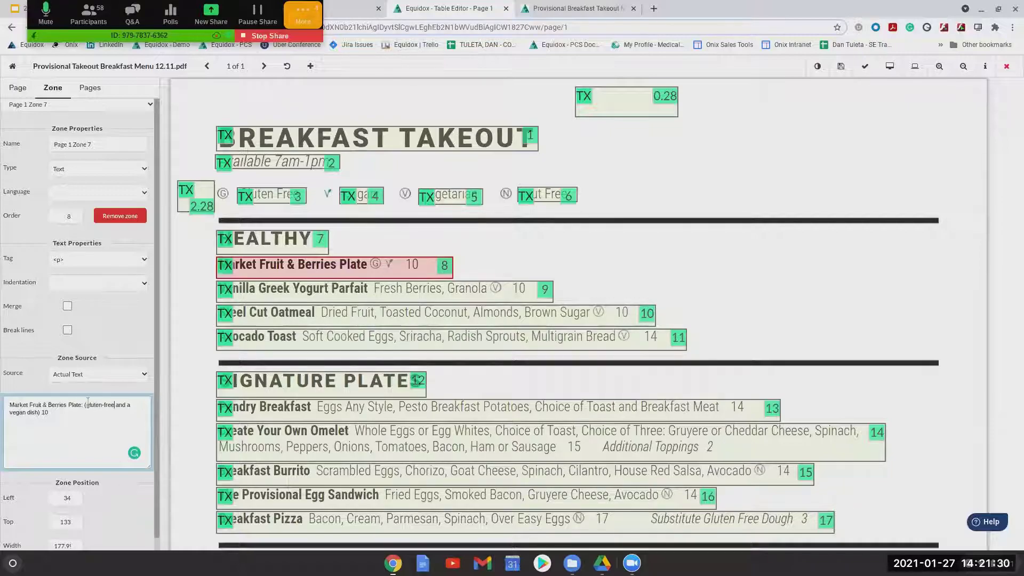
Add a dollar sign to the Market Fruit & Berries Plate price in the zone's actual text, making it $10.
left_click_drag(85, 406, 126, 415)
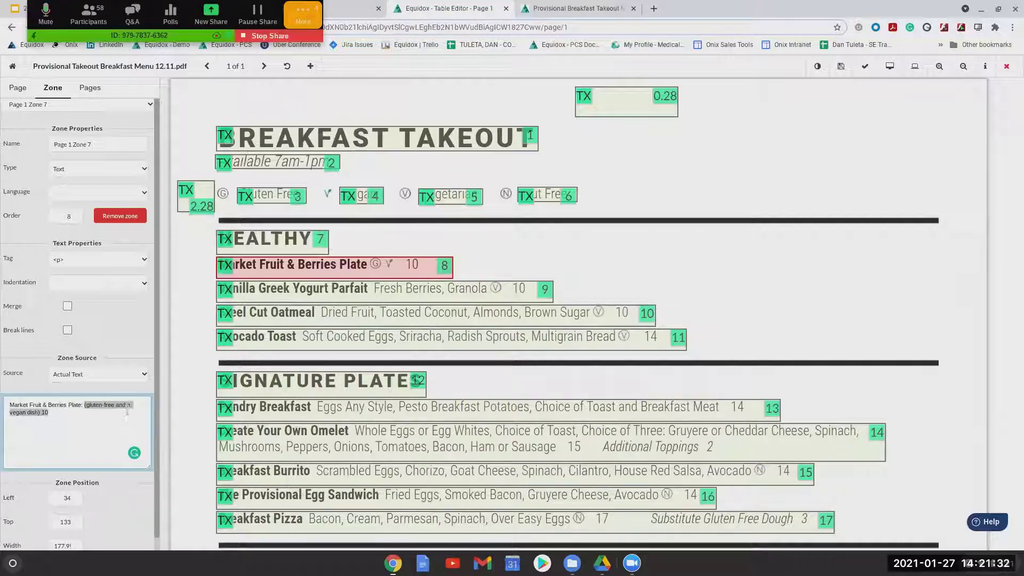
left_click_drag(41, 419, 40, 413)
left_click(527, 295)
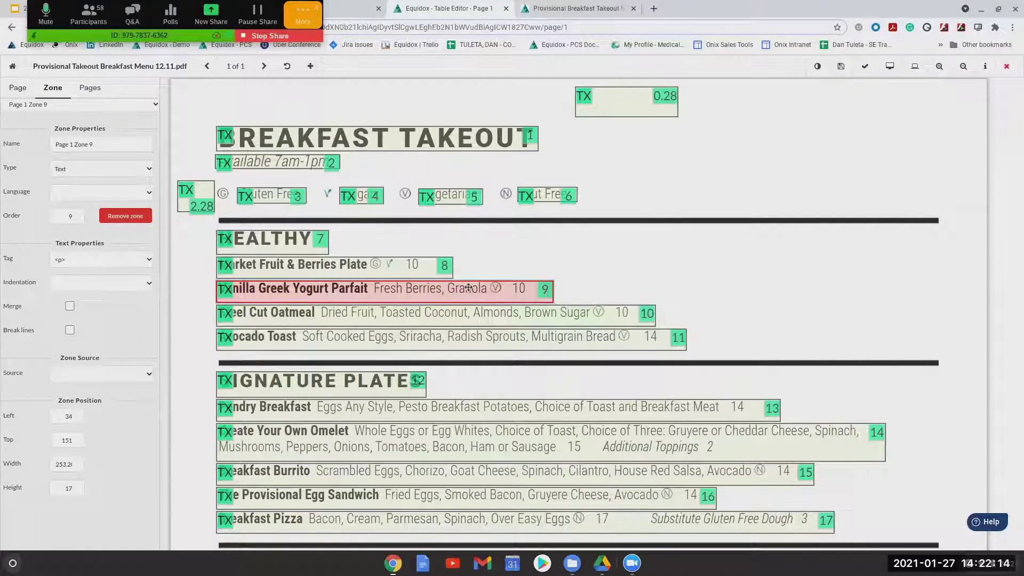
left_click(352, 267)
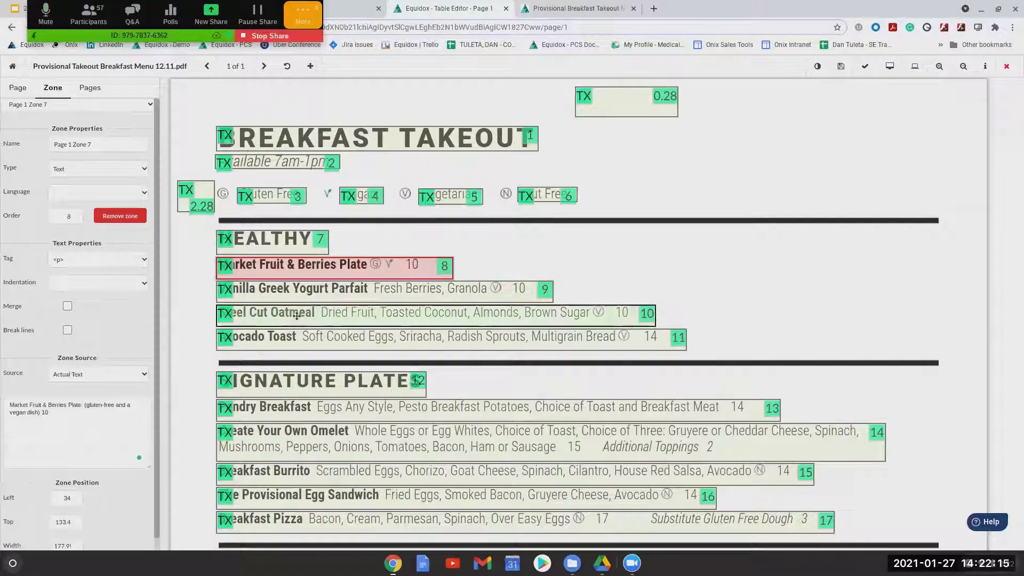
left_click(41, 413)
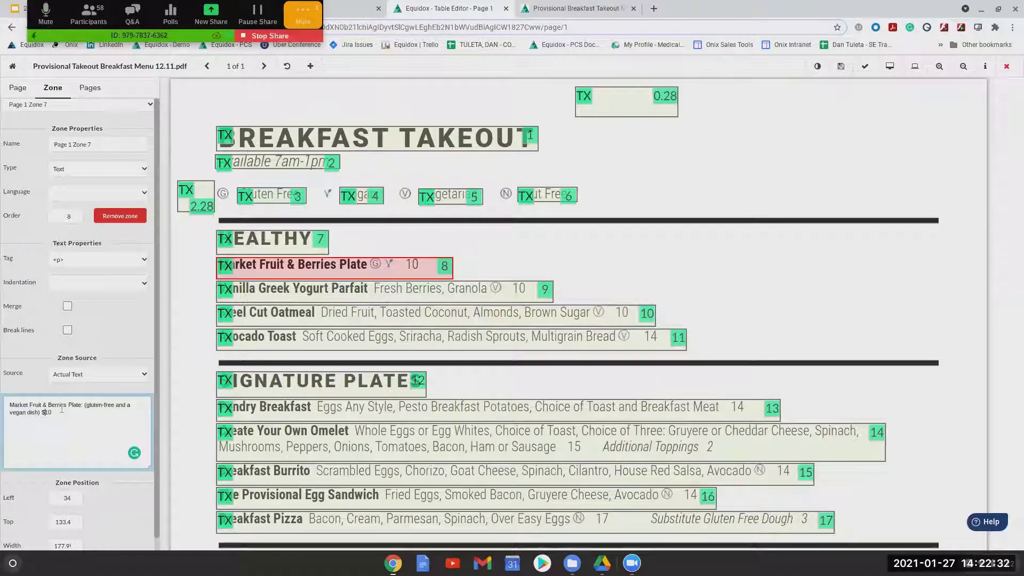
Set the source of the Create Your Own Omelet zone under Signature Plates to Actual Text.
scroll(506, 389, "down", 1)
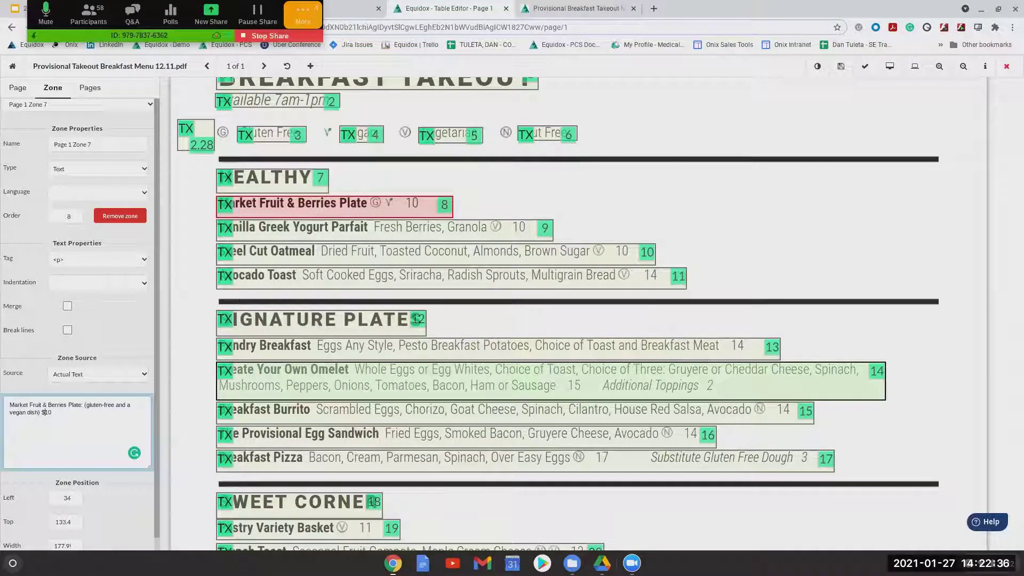
scroll(506, 389, "down", 2)
scroll(504, 394, "down", 3)
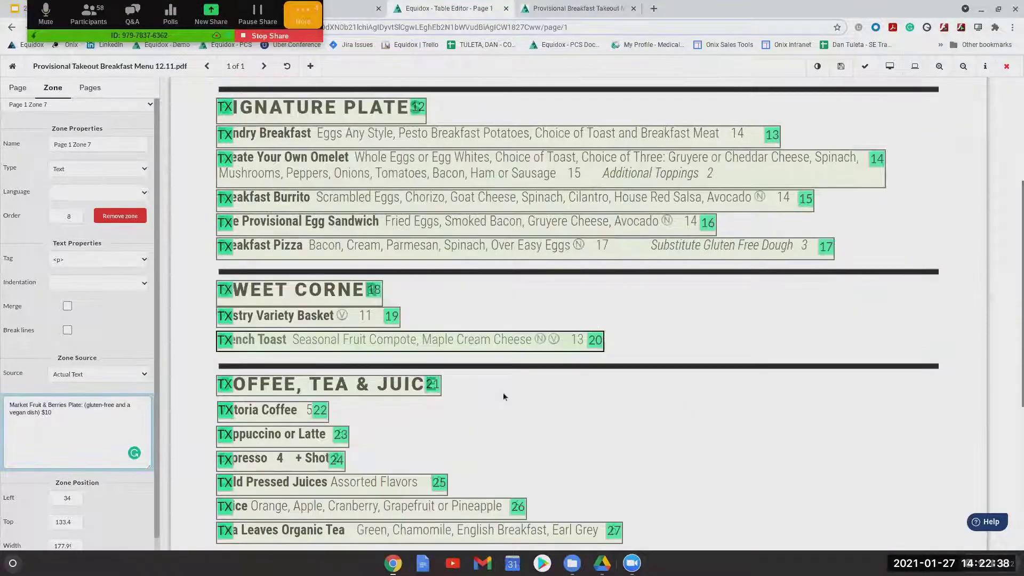
scroll(498, 393, "up", 3)
scroll(498, 394, "up", 1)
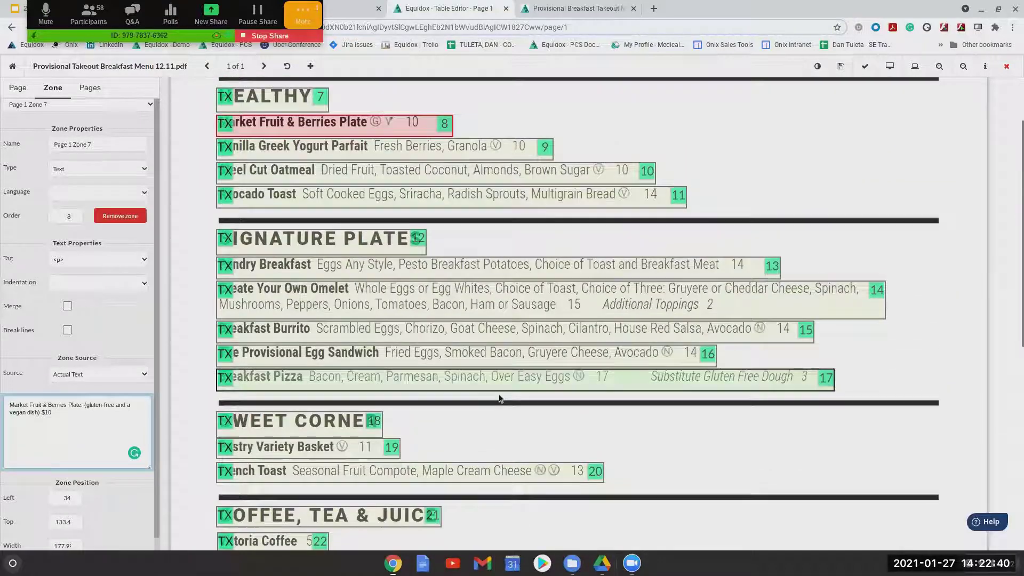
left_click(695, 384)
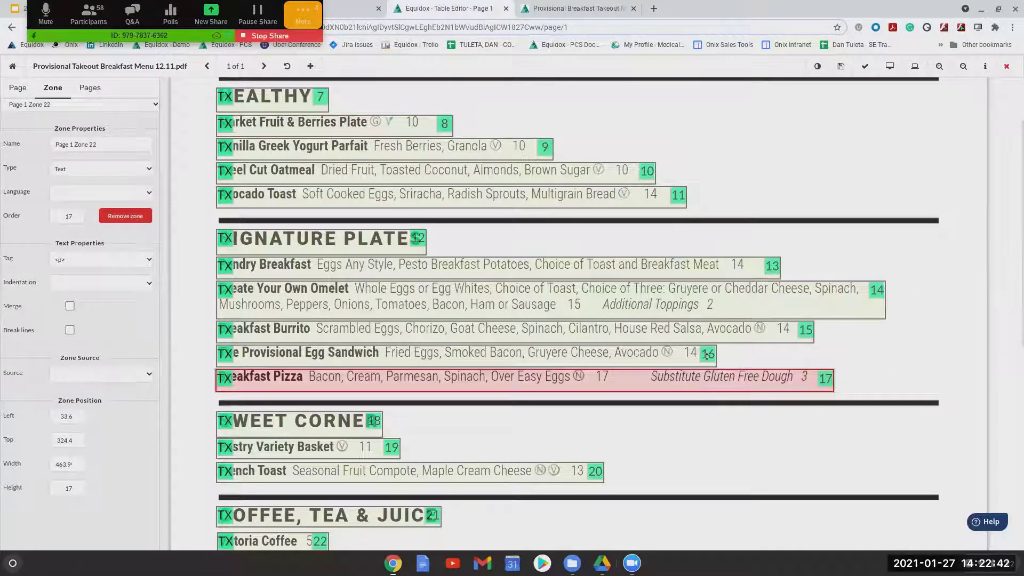
left_click(704, 296)
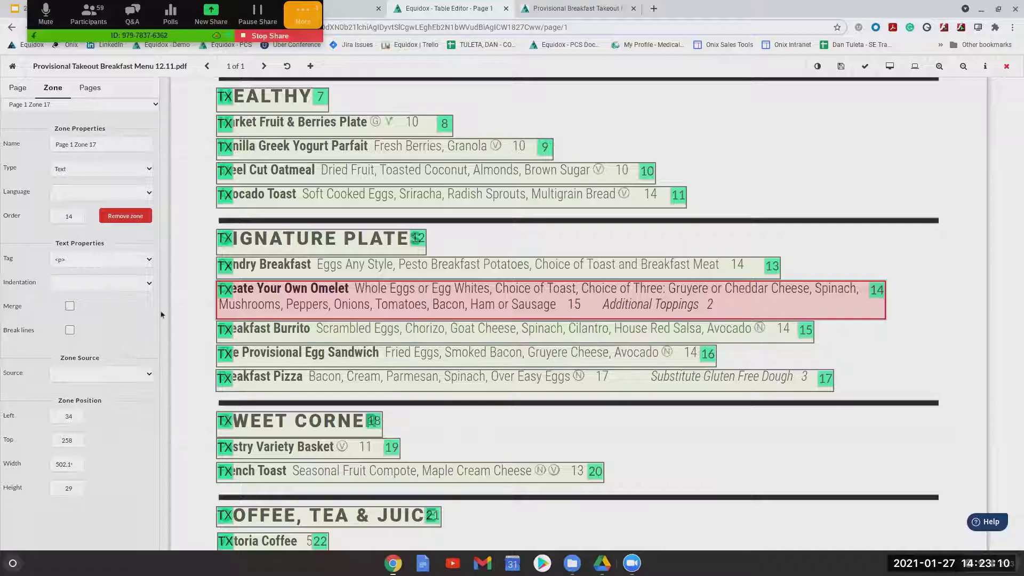
left_click(142, 375)
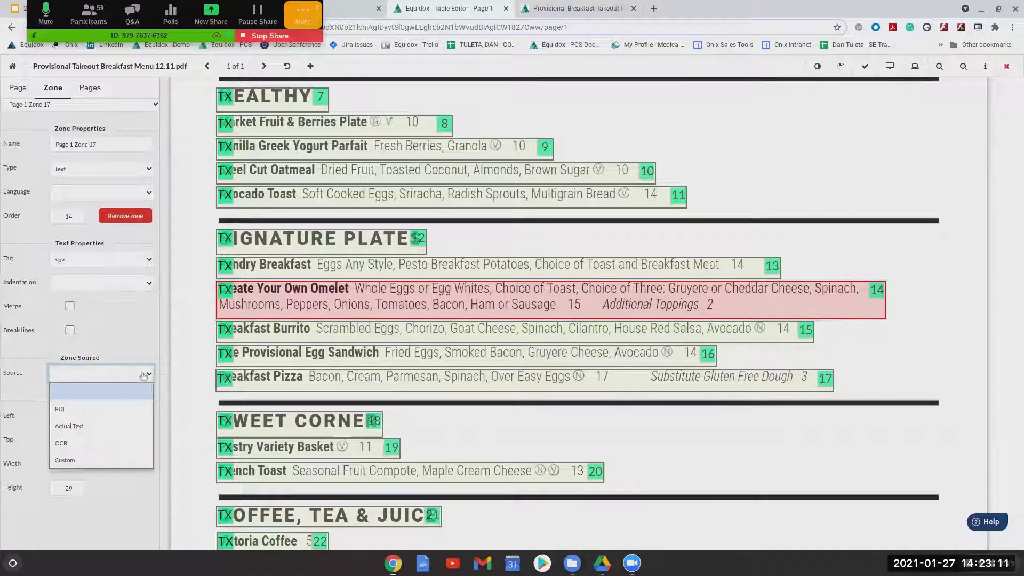
left_click(133, 433)
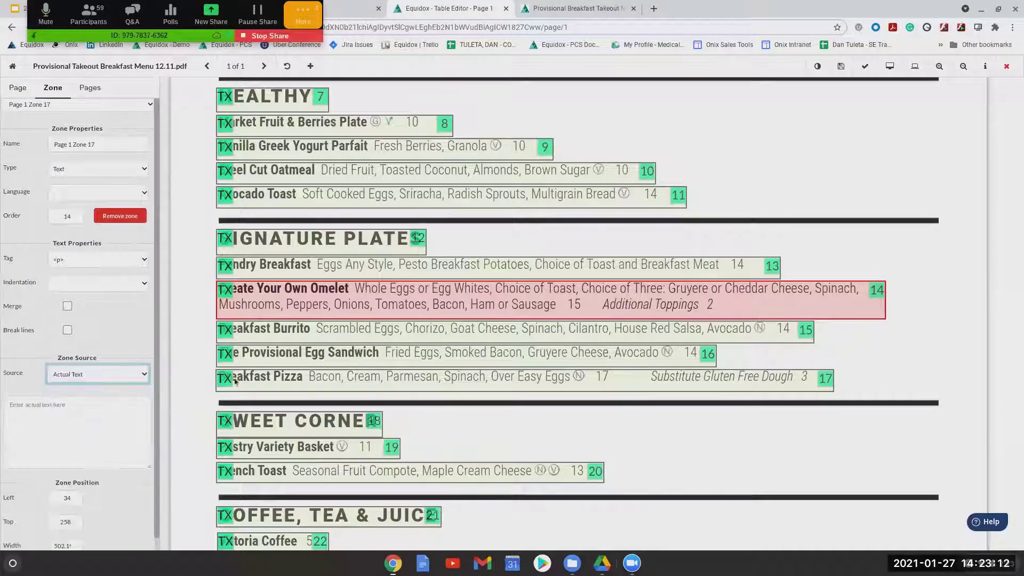
Copy the Create Your Own Omelet line from the page preview and paste it as the omelet zone's actual text.
left_click(542, 14)
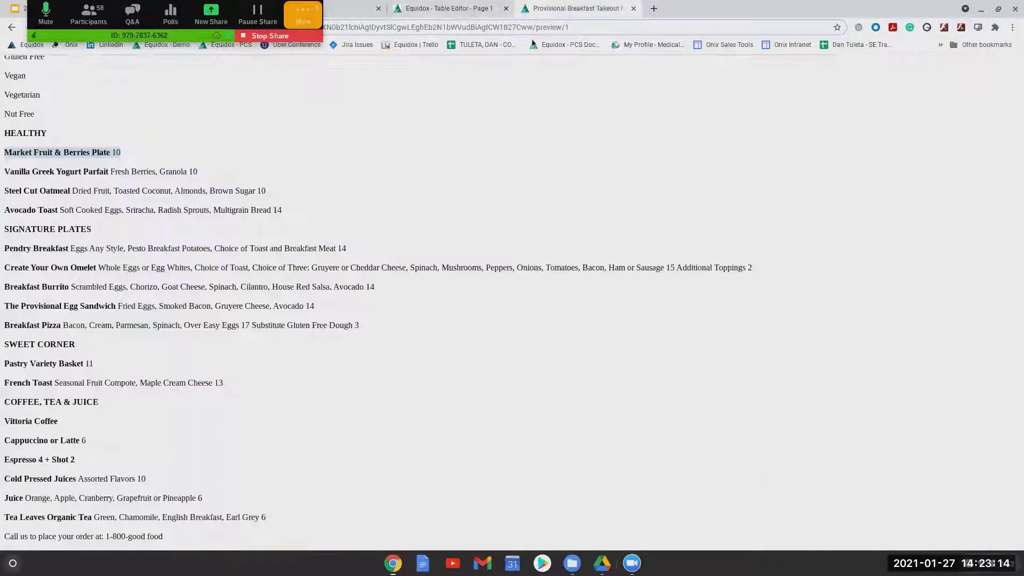
triple_click(424, 267)
right_click(433, 273)
left_click(433, 276)
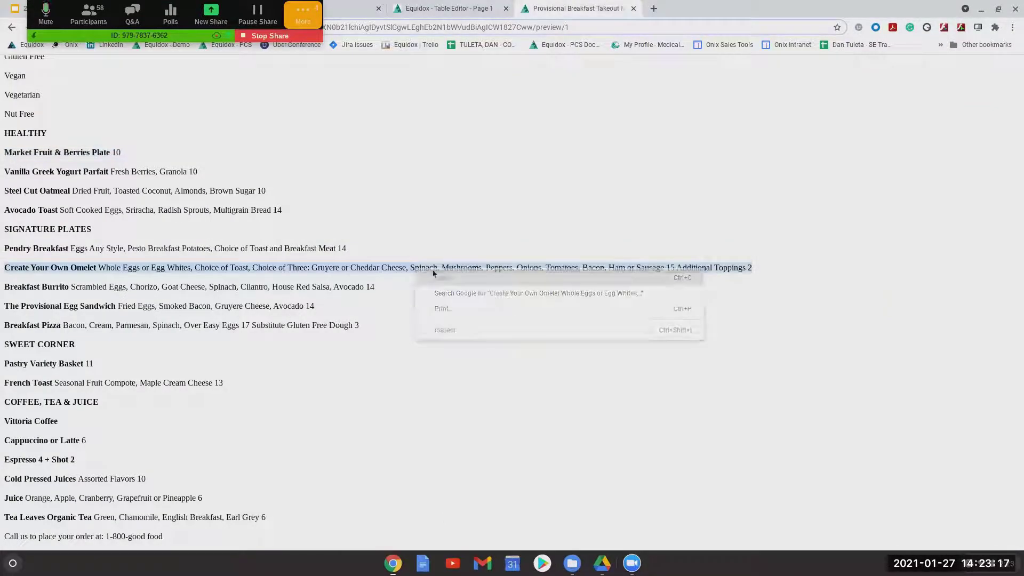
left_click(406, 7)
right_click(91, 407)
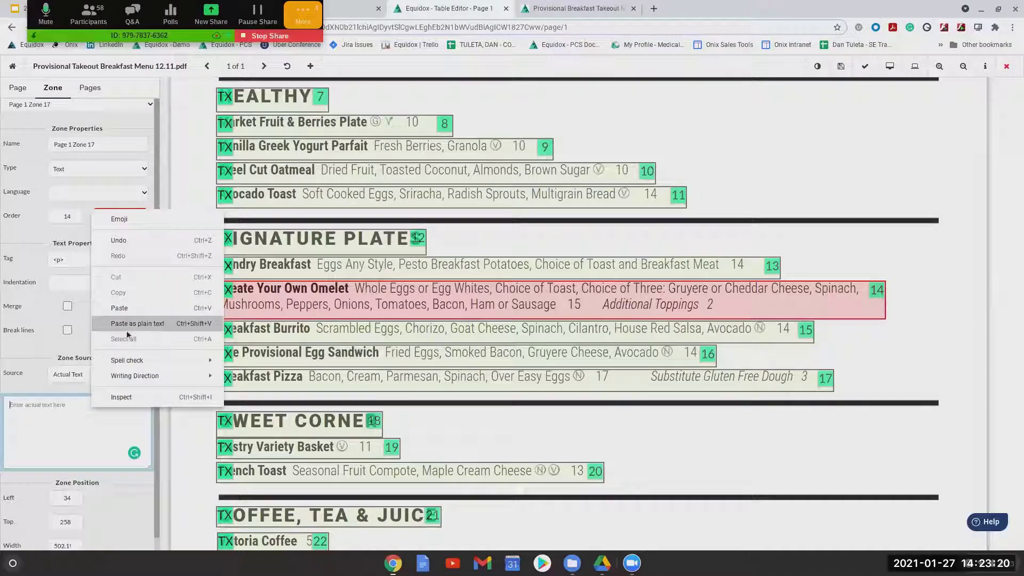
left_click(123, 317)
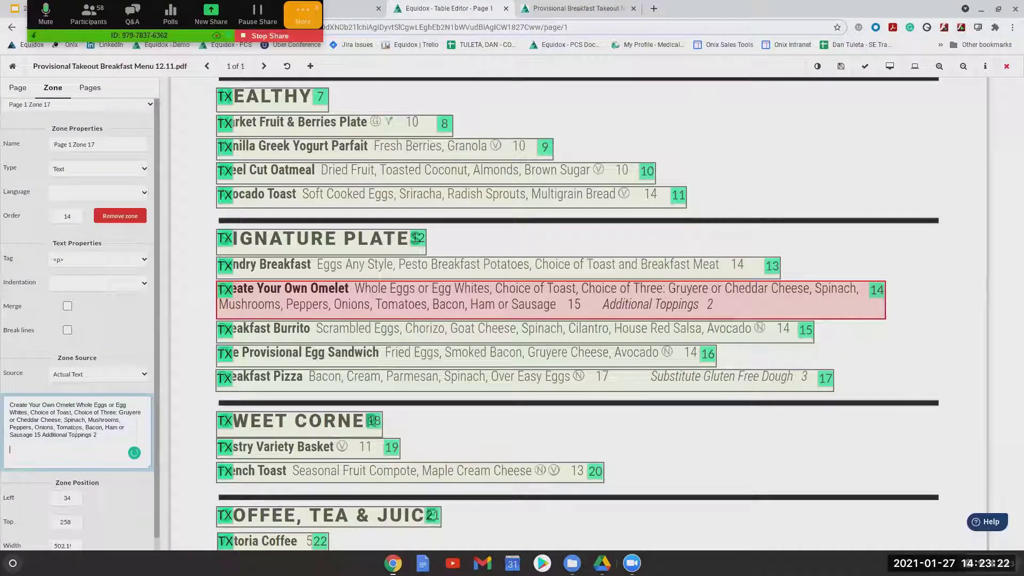
Edit the end of the omelet zone's actual text to read "$15 -- Additional Toppings are $2".
left_click(38, 435)
type("$")
left_click(43, 434)
type("--")
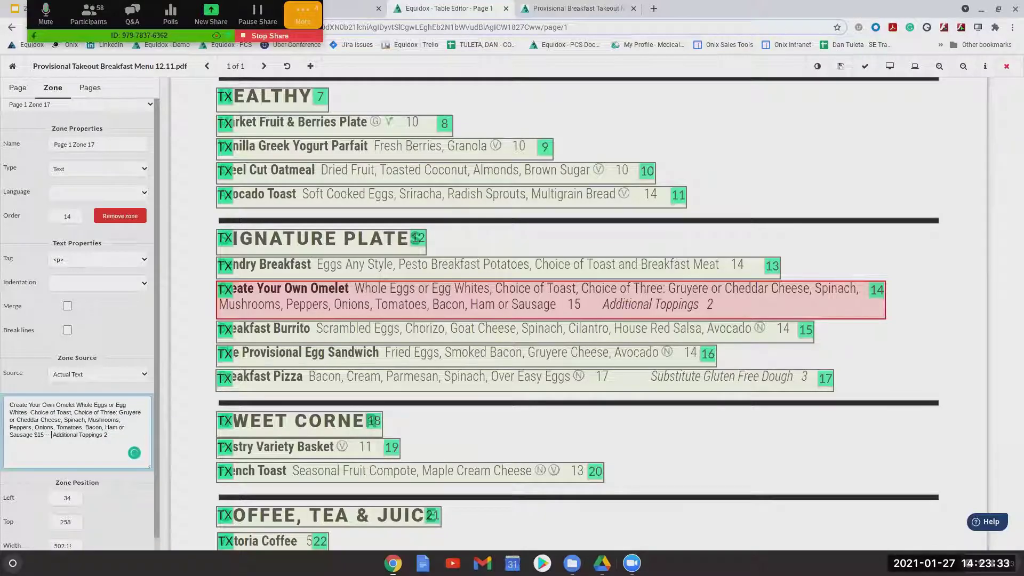
left_click(113, 437)
type("are")
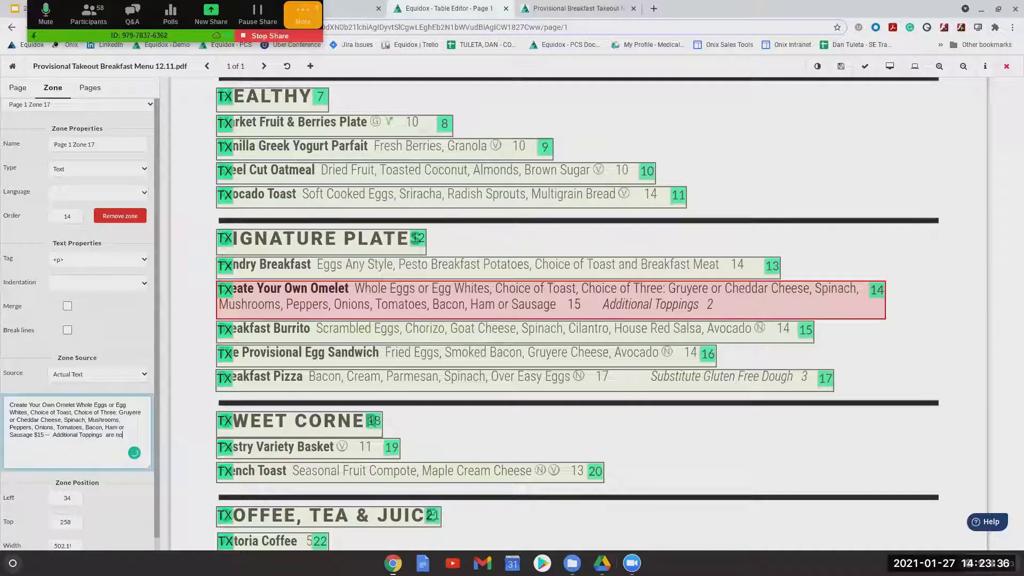
type(" $2")
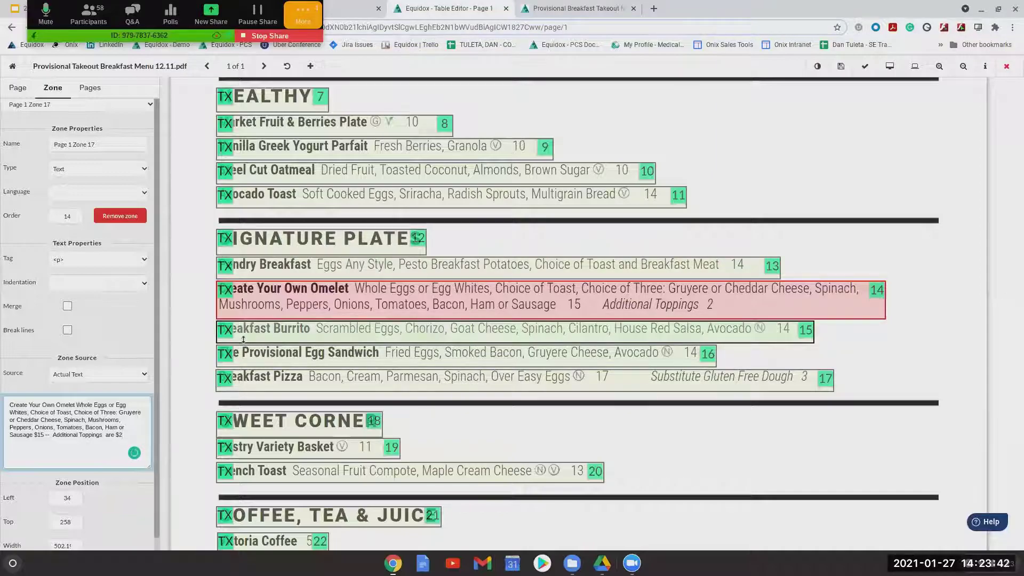
Hide the TX type labels on the page's zones and view the source options for the omelet zone.
scroll(322, 354, "up", 1)
scroll(321, 354, "up", 3)
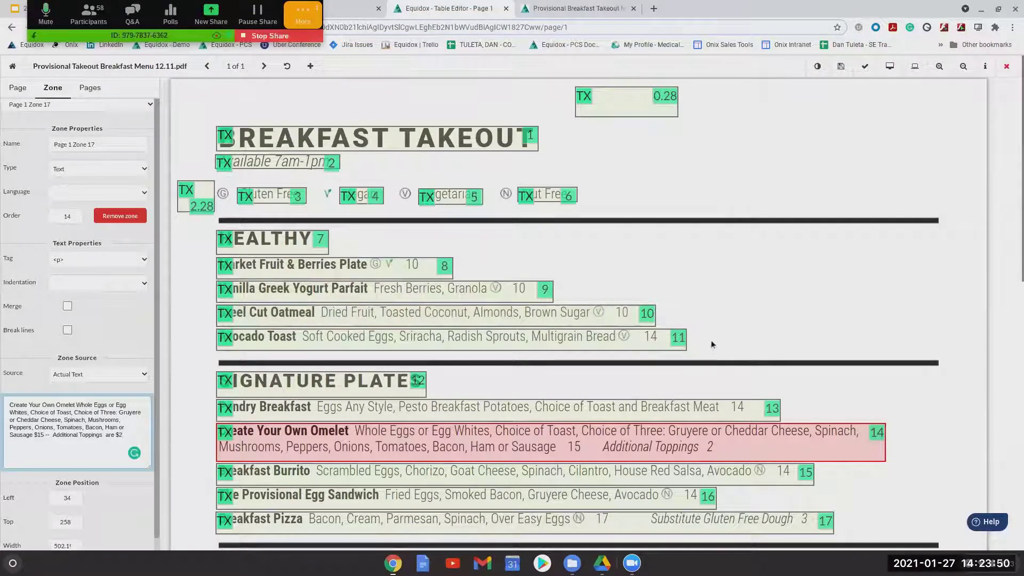
scroll(712, 341, "down", 1)
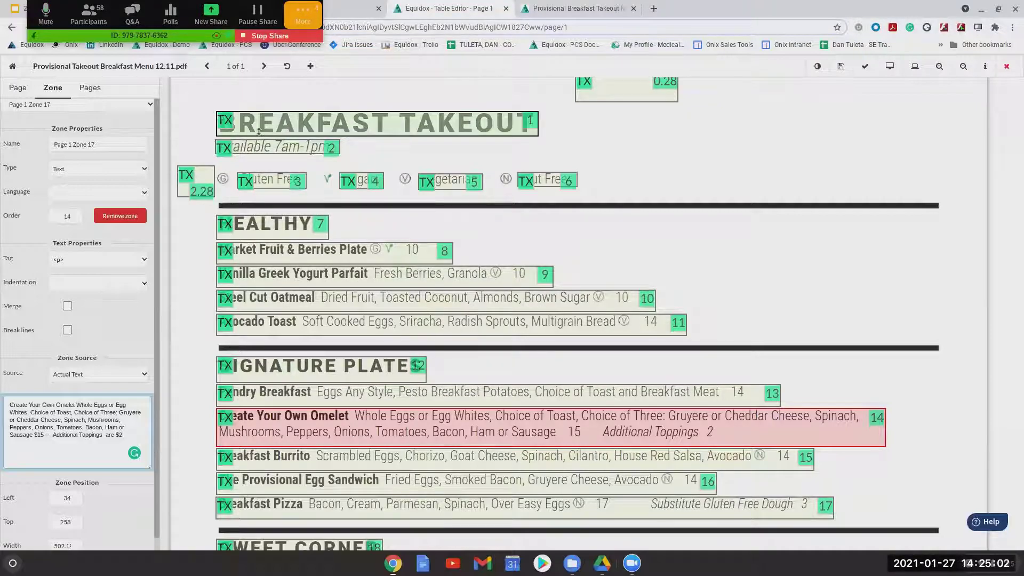
left_click(817, 66)
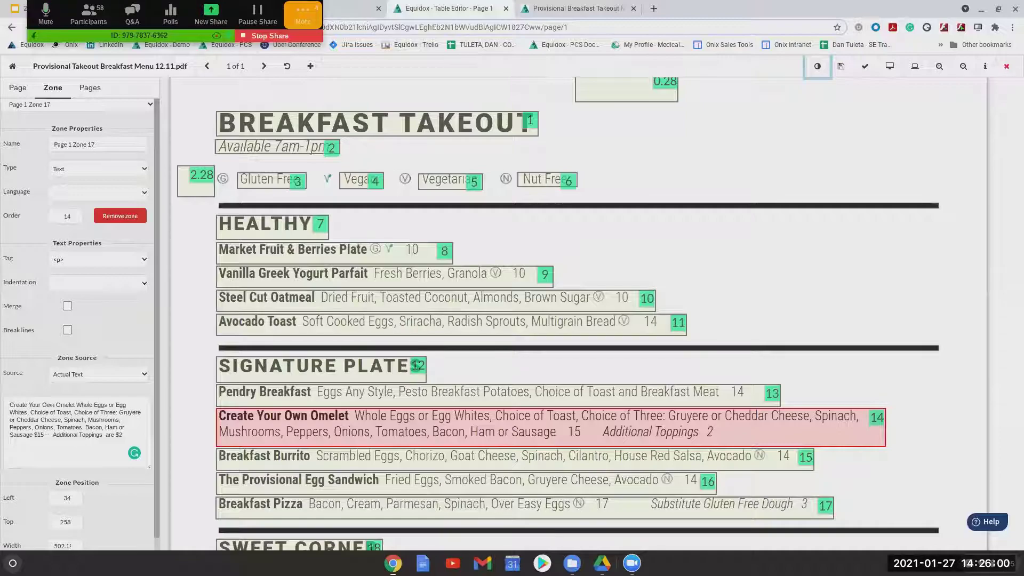
left_click(101, 374)
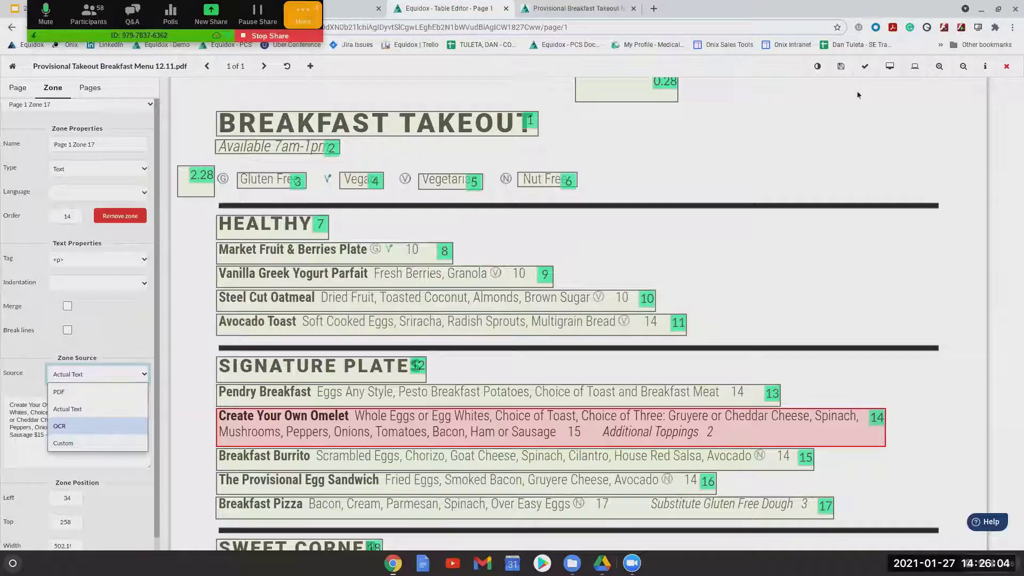
Save the menu page and close the page editor, accepting the save on exit.
left_click(842, 67)
left_click(1006, 66)
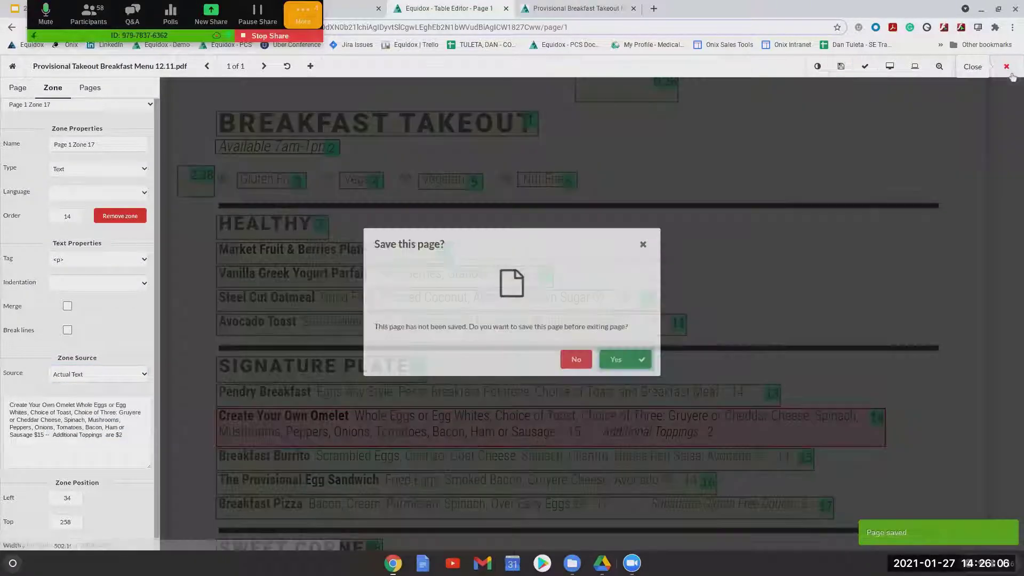
left_click(635, 362)
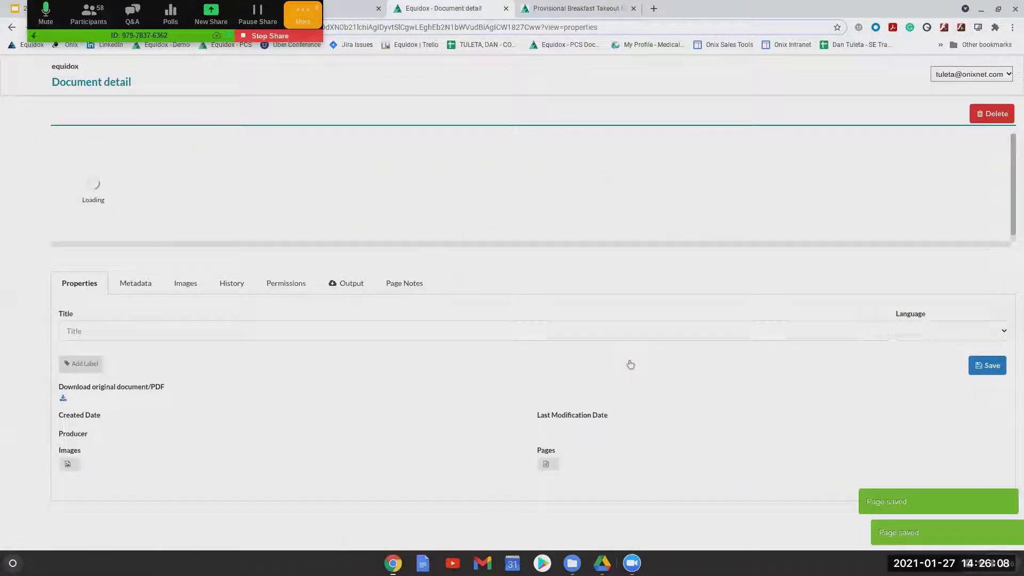
Import Non-text-searchable.pdf from the Webinar Documents folder as a new document.
left_click(21, 149)
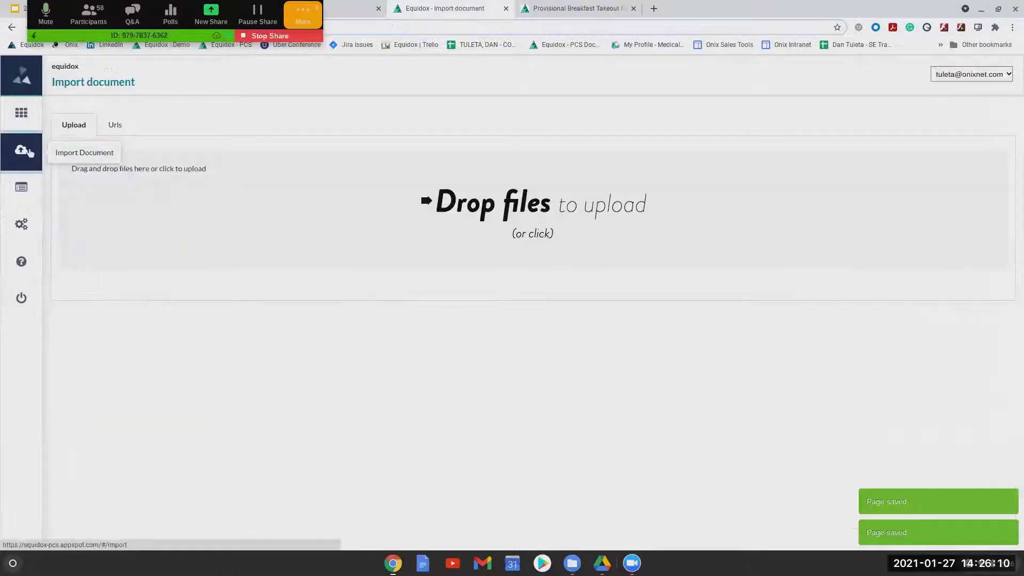
left_click(573, 564)
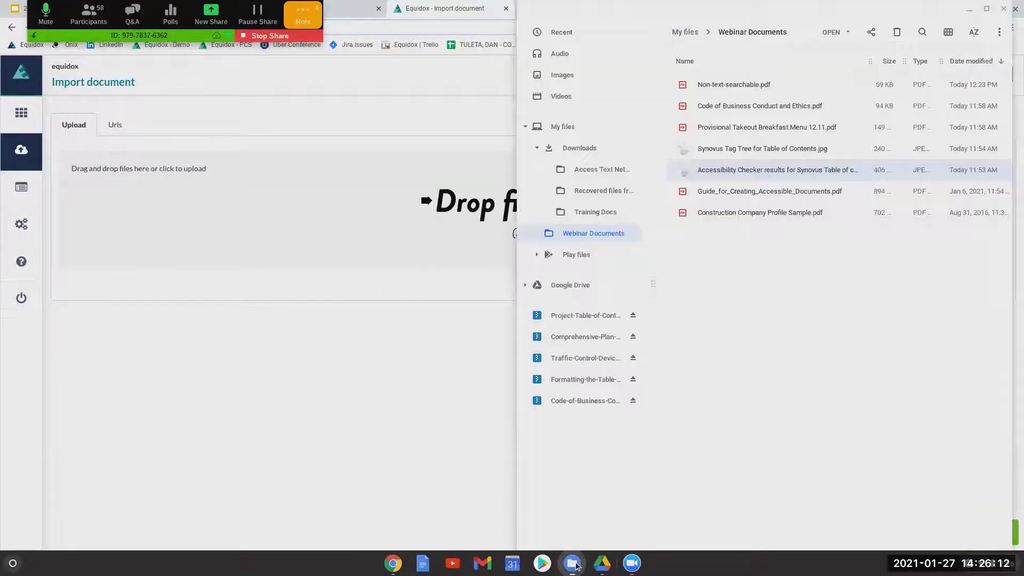
left_click_drag(709, 85, 311, 216)
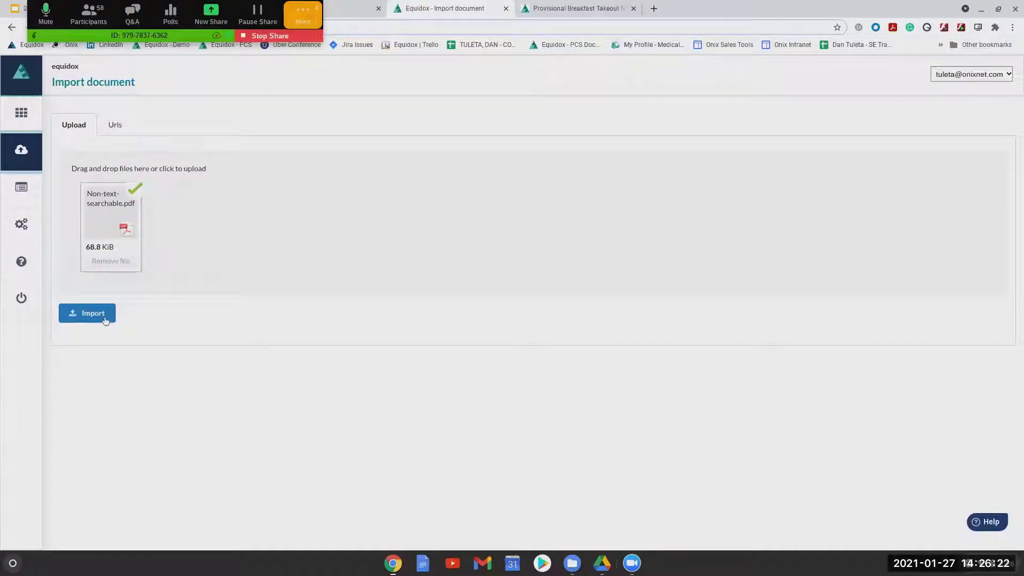
left_click(106, 321)
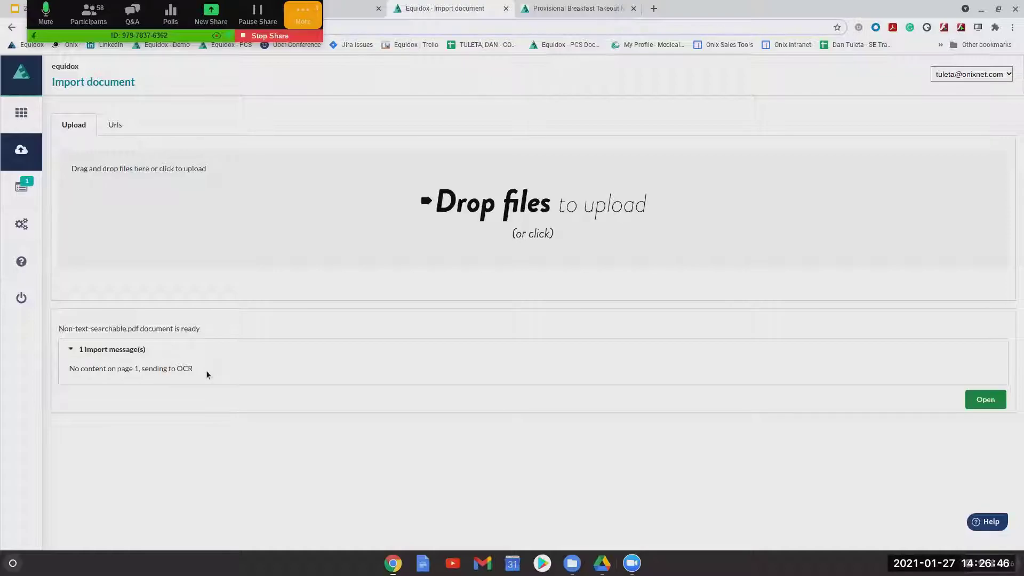
Highlight the import message about OCR, and open page 1 of Non-text-searchable.pdf from the documents list in the page editor.
left_click_drag(207, 374, 68, 370)
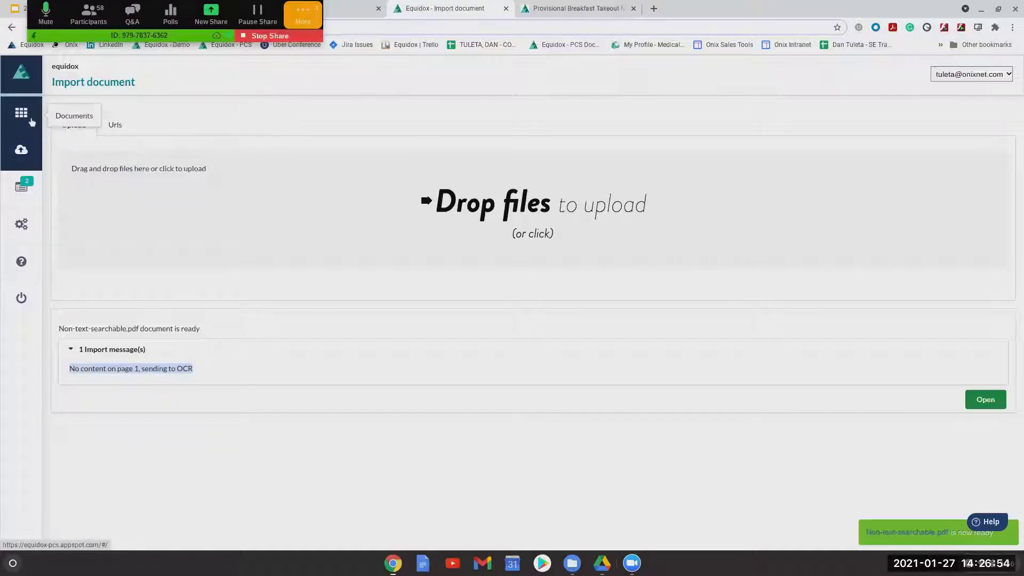
left_click(21, 112)
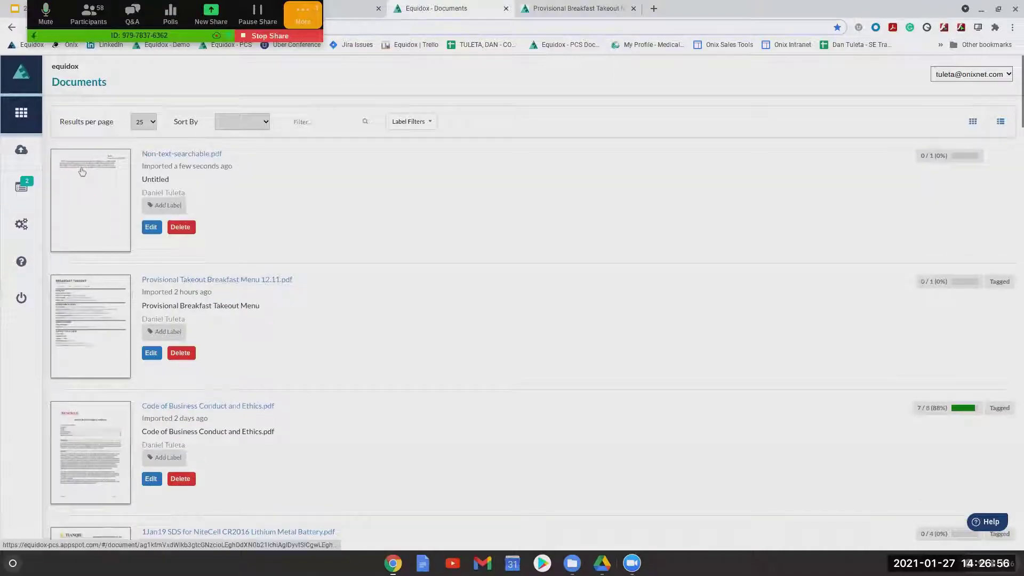
left_click(83, 172)
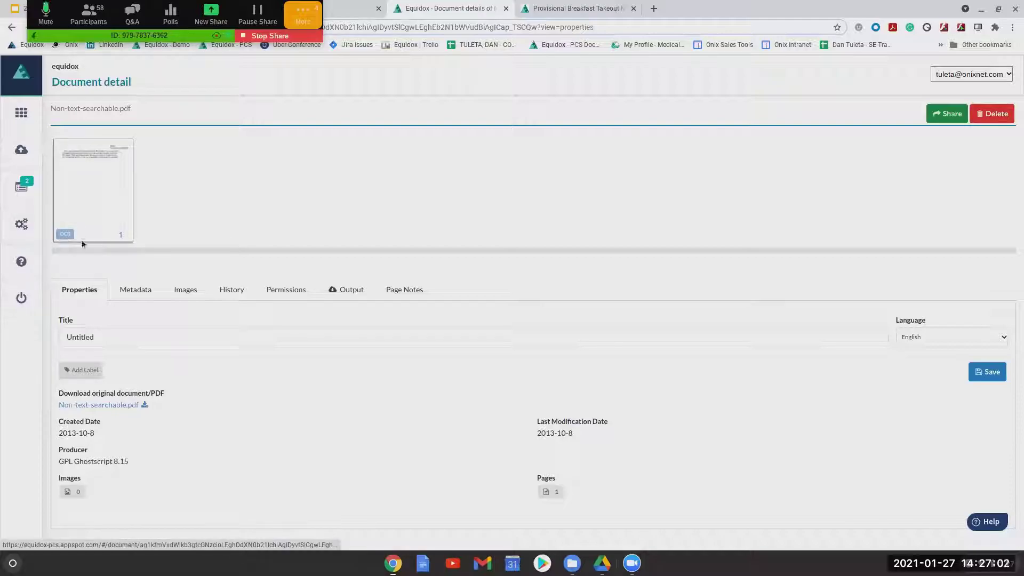
left_click(109, 179)
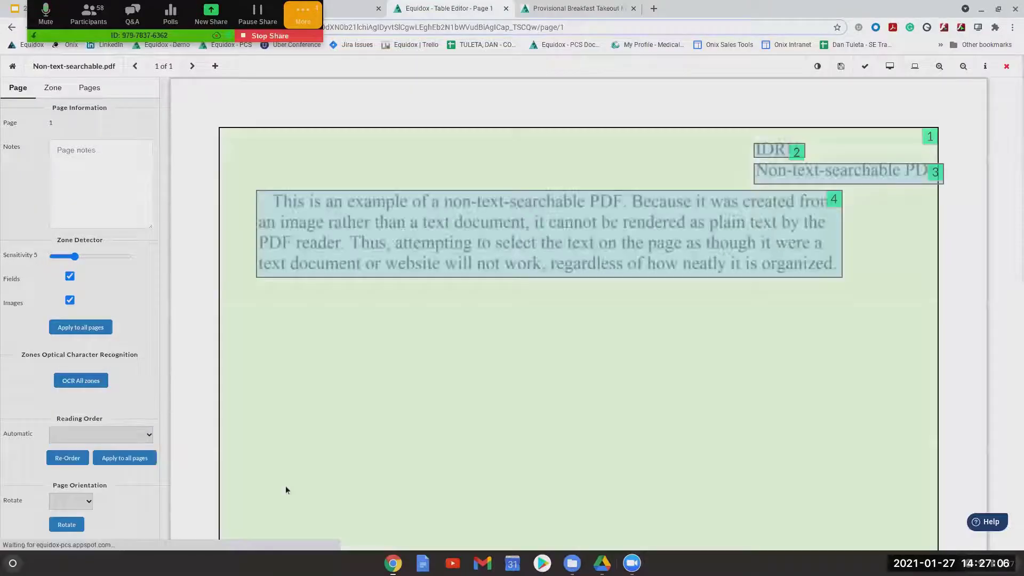
Inspect the full-page image zone, and turn off image detection for the page to remove it.
left_click(238, 170)
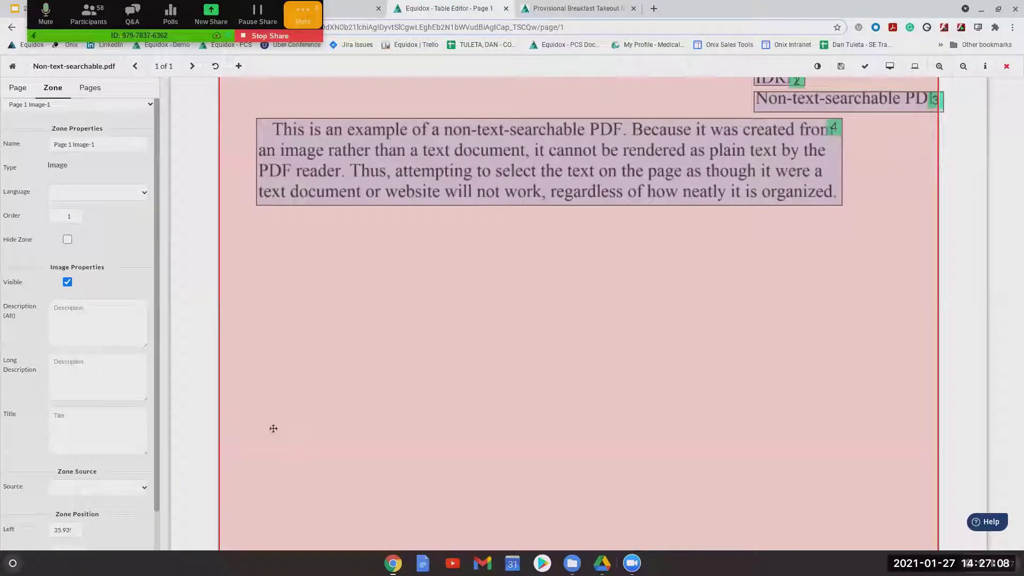
scroll(810, 511, "up", 2)
scroll(826, 438, "down", 5)
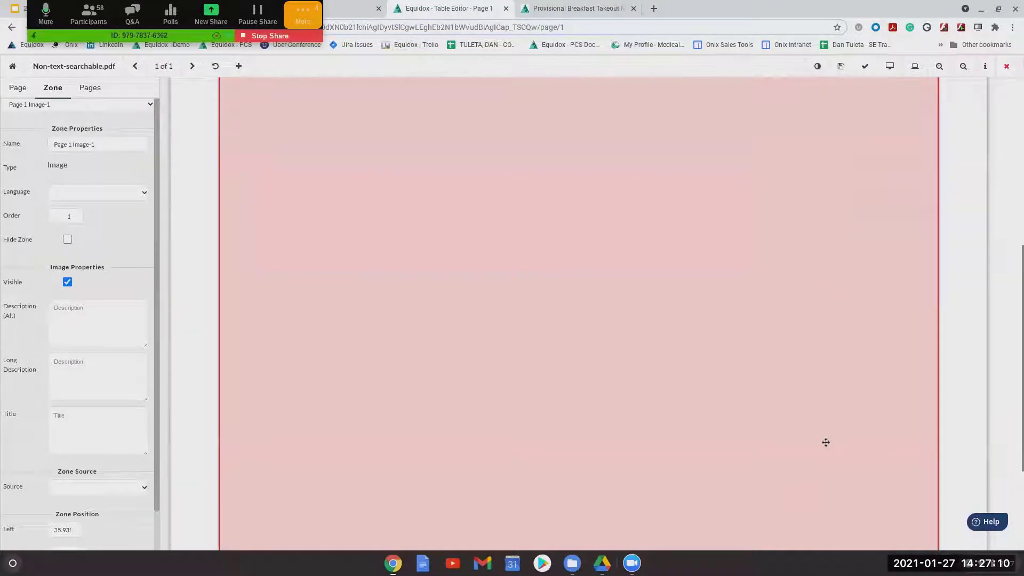
left_click(964, 66)
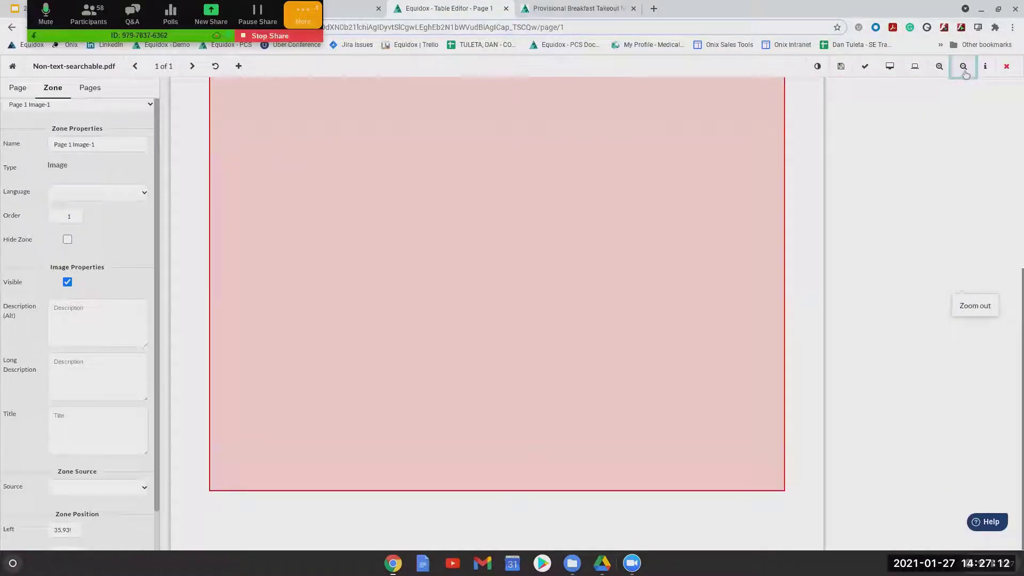
left_click(963, 66)
scroll(696, 260, "up", 2)
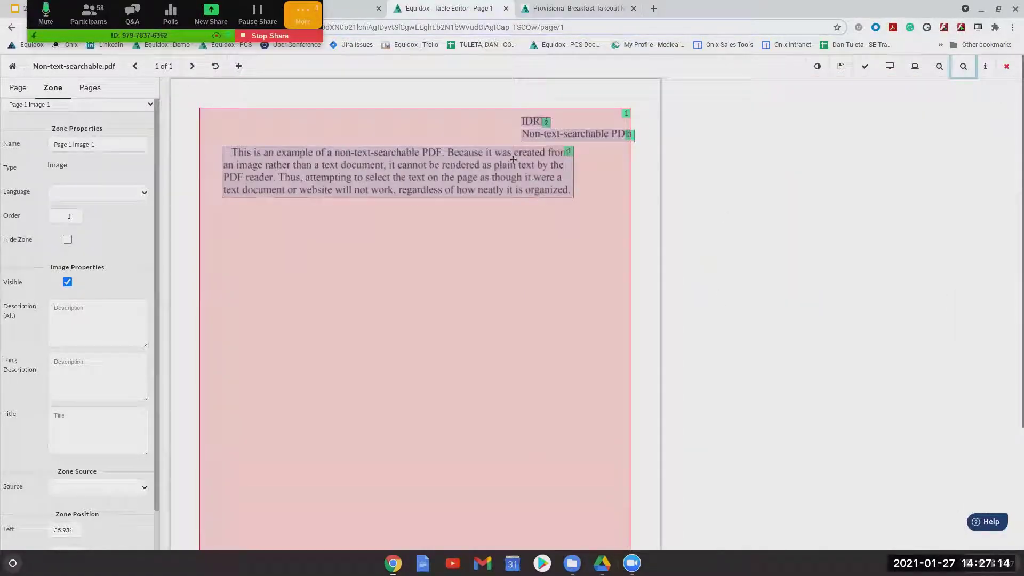
scroll(304, 162, "down", 1)
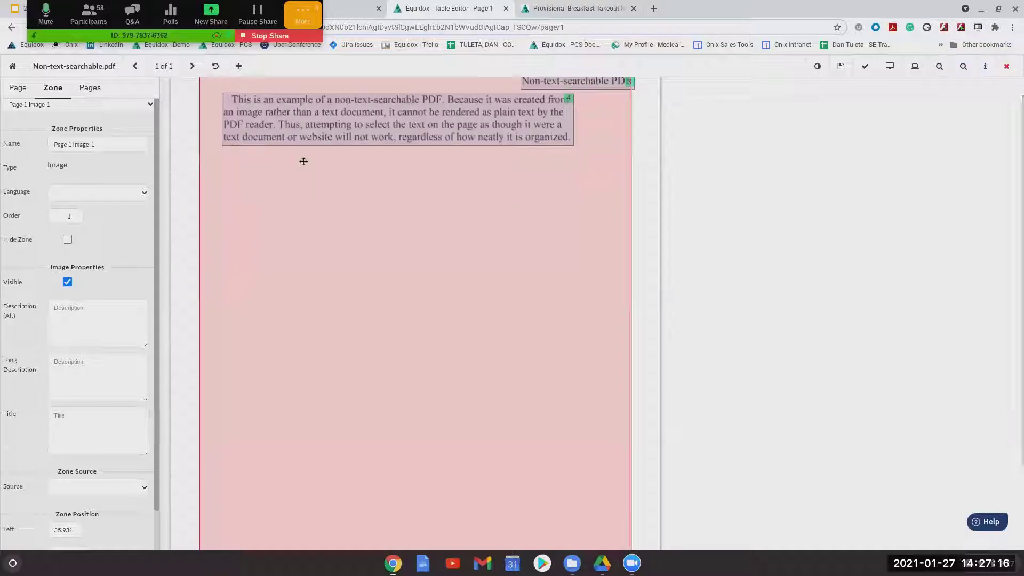
scroll(335, 224, "up", 1)
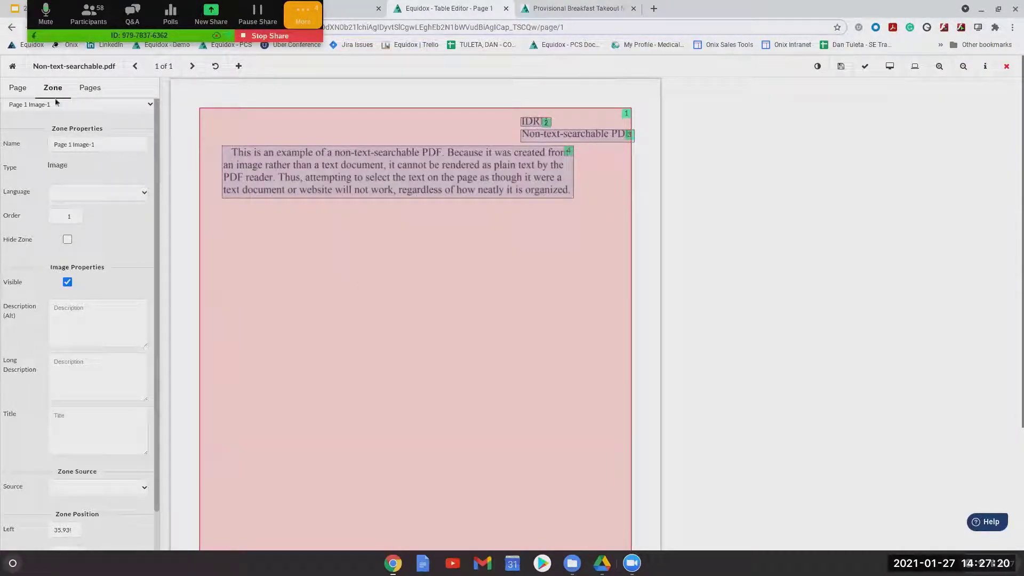
left_click(19, 88)
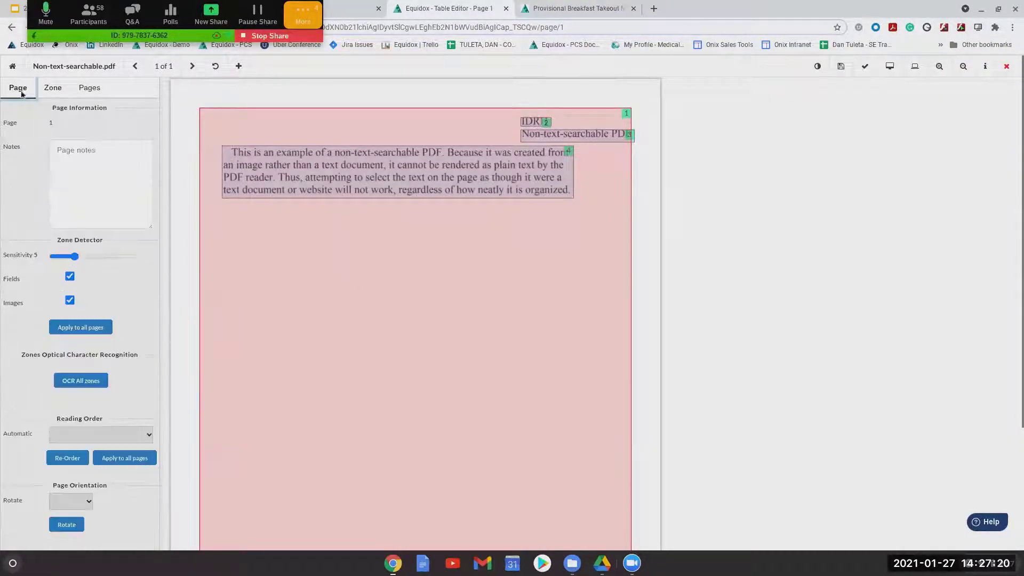
left_click(70, 300)
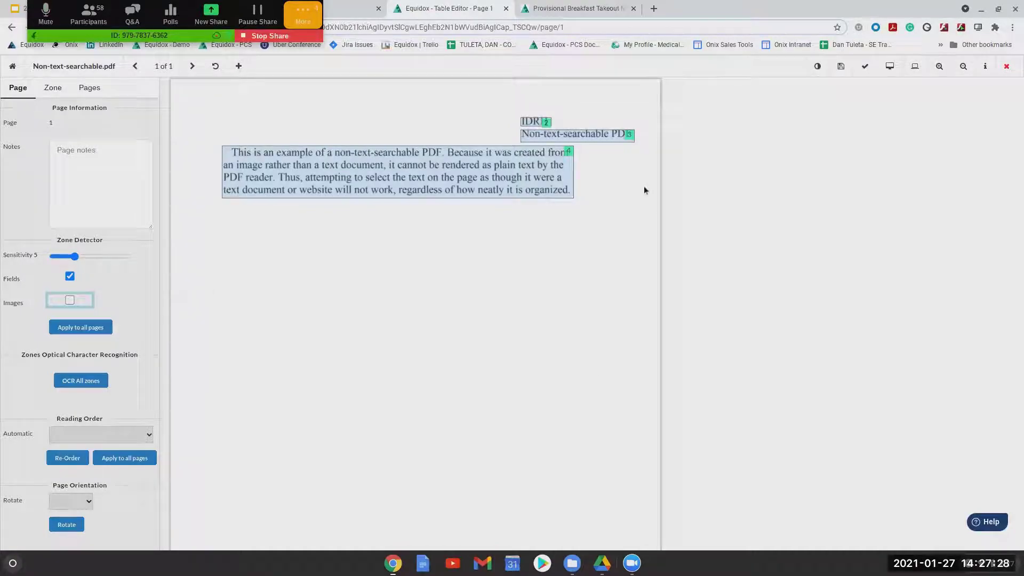
Keep OCR as the paragraph zone's source and correct "This 1s" to "This is" in its recognized text.
left_click(322, 166)
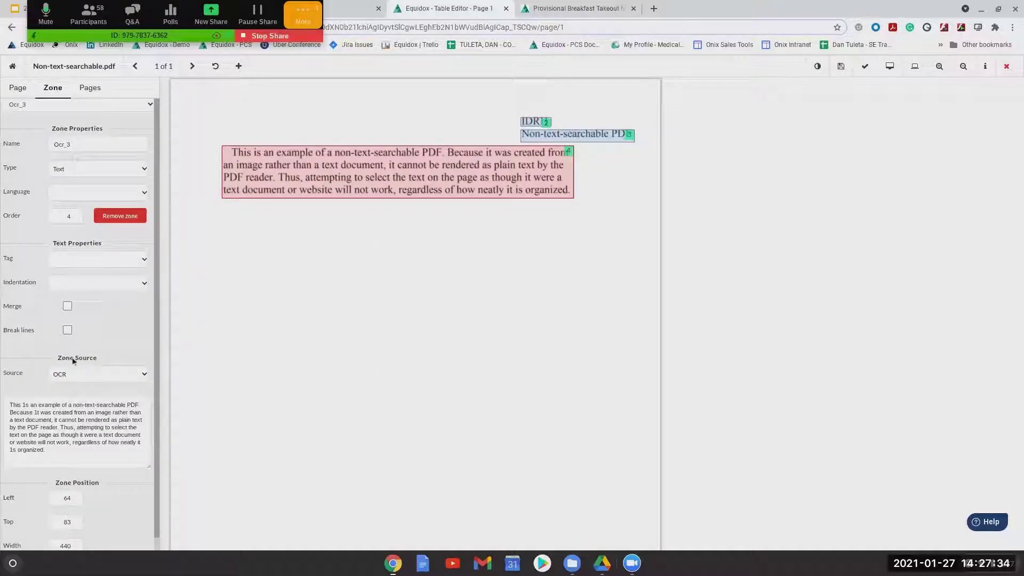
left_click(101, 374)
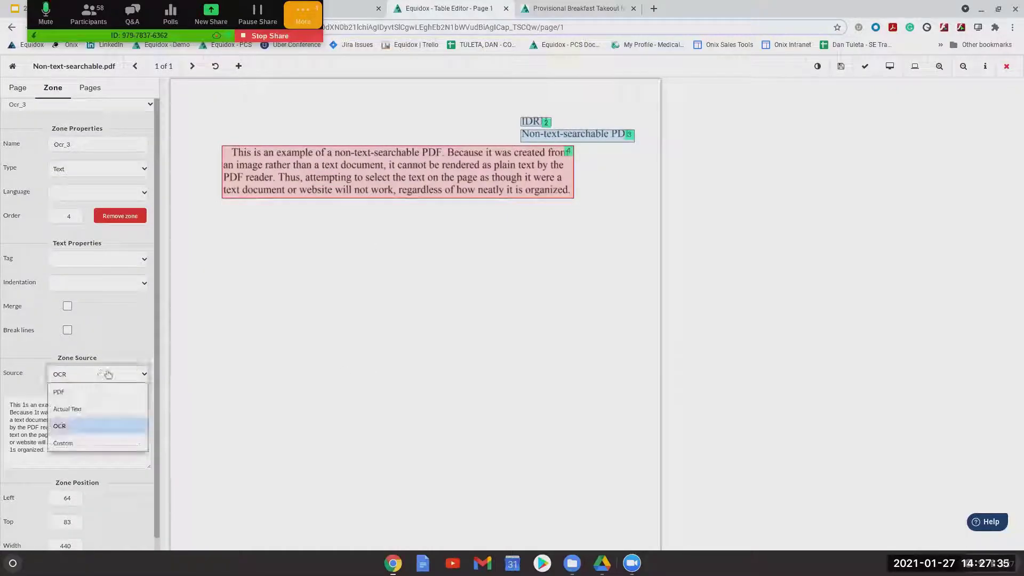
left_click(92, 427)
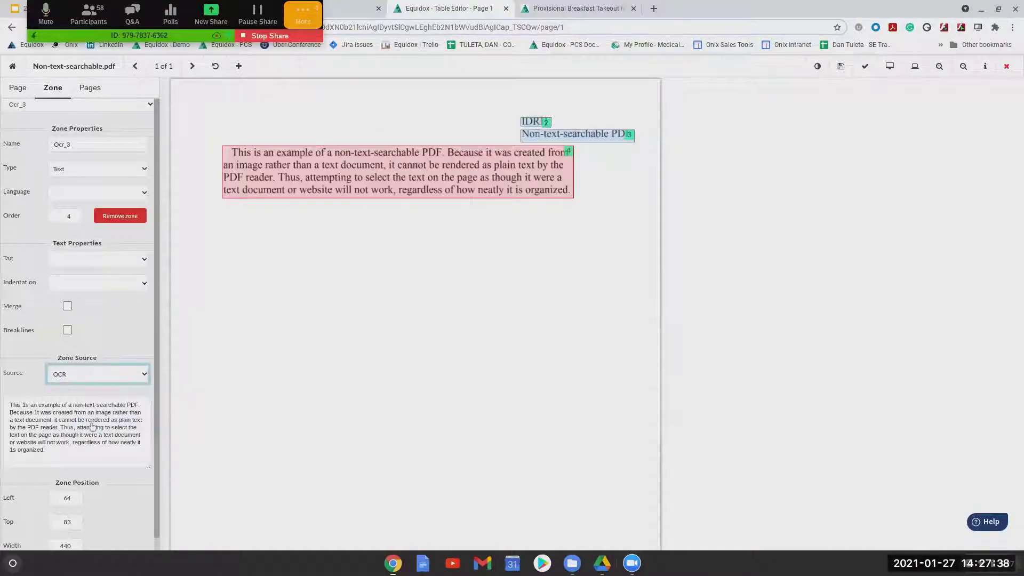
left_click_drag(14, 397, 47, 450)
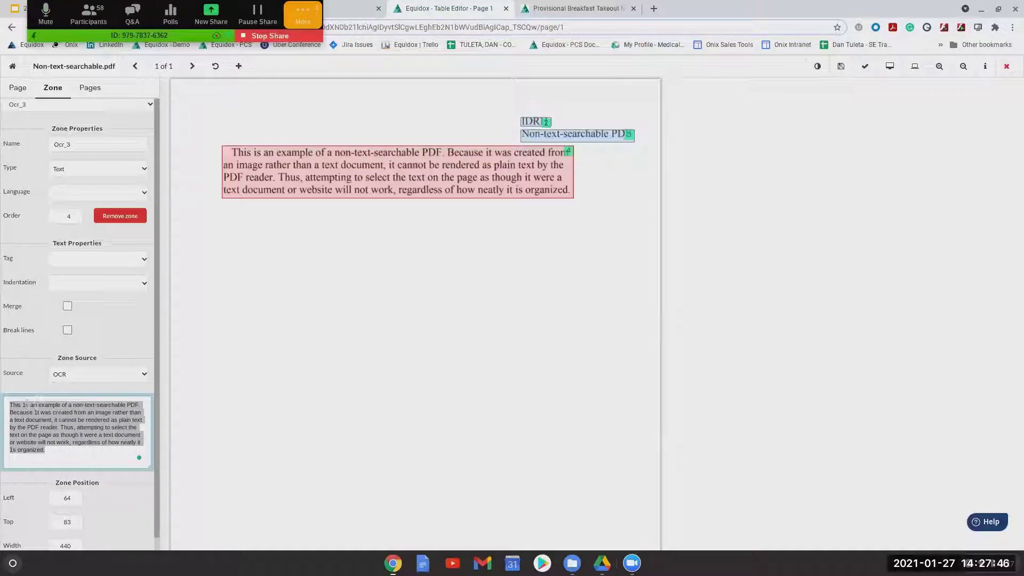
left_click(26, 405)
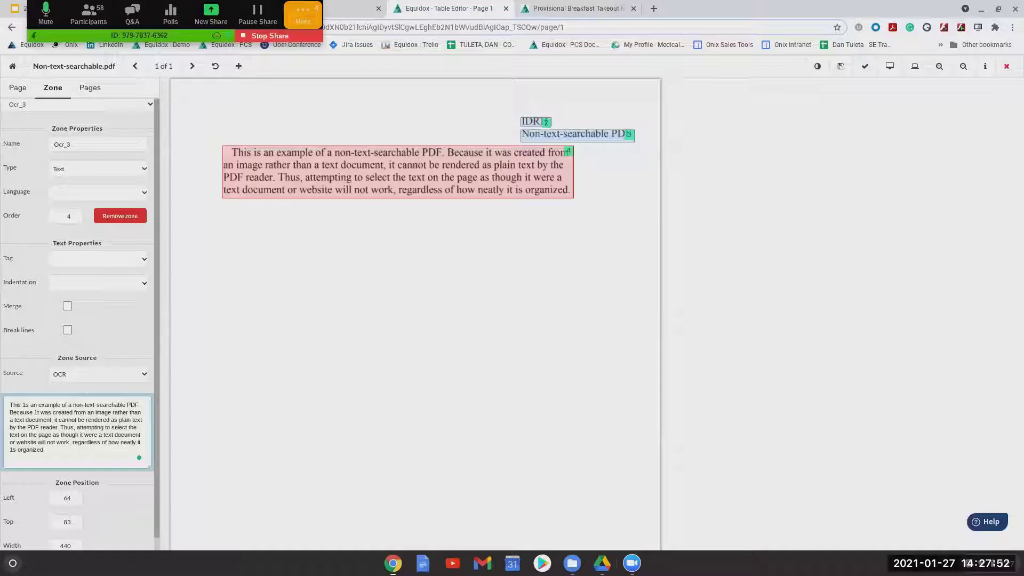
key("BackSpace")
type("i")
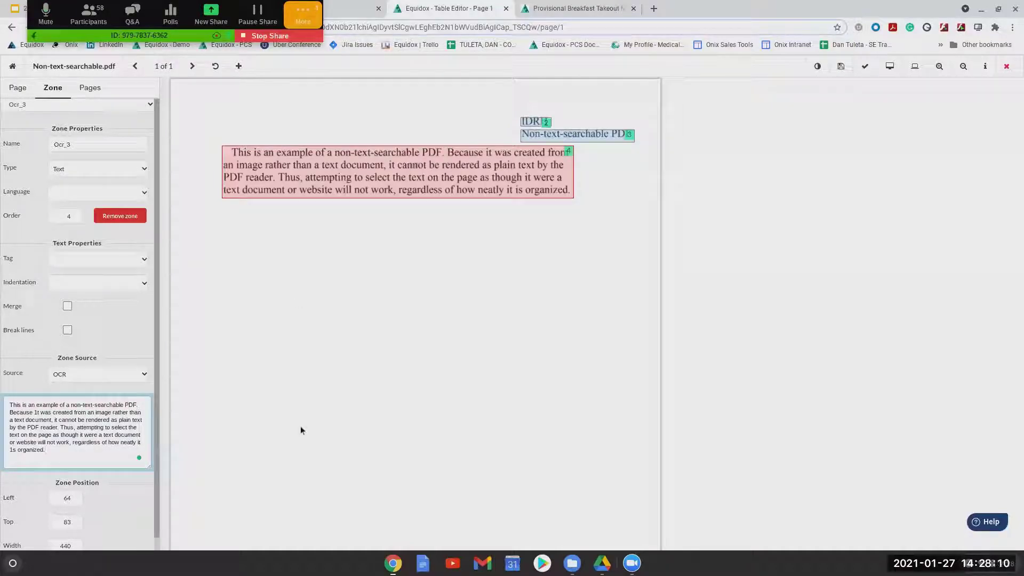
Set the page's zone detector sensitivity to 7.
left_click(17, 87)
mouse_move(76, 257)
left_mouse_down()
mouse_move(106, 267)
mouse_move(75, 259)
mouse_move(91, 267)
mouse_move(81, 269)
left_mouse_up()
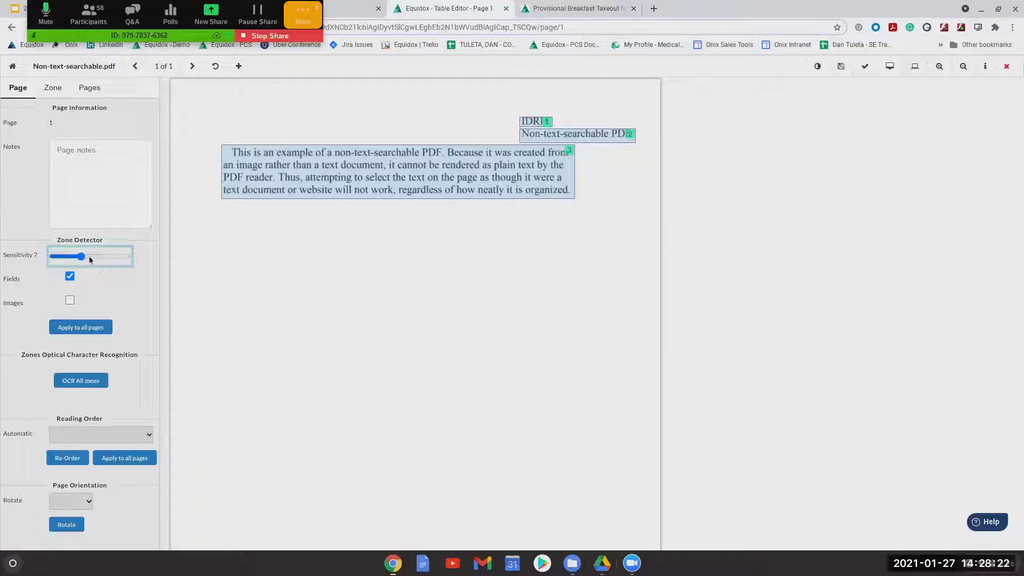
left_click_drag(90, 260, 82, 260)
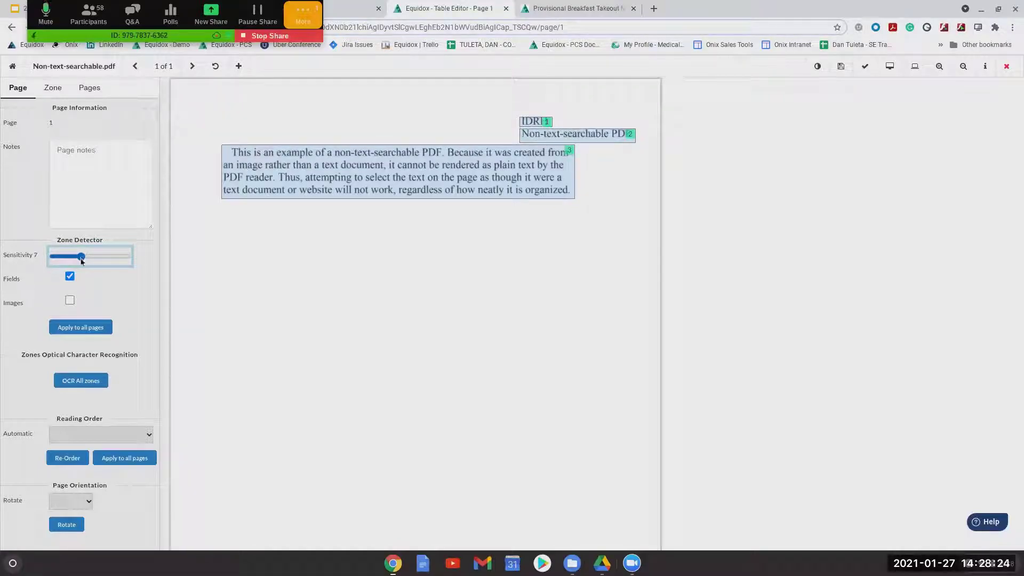
Check the paragraph zone's OCR source, and run optical character recognition on all zones of the page.
left_click(346, 181)
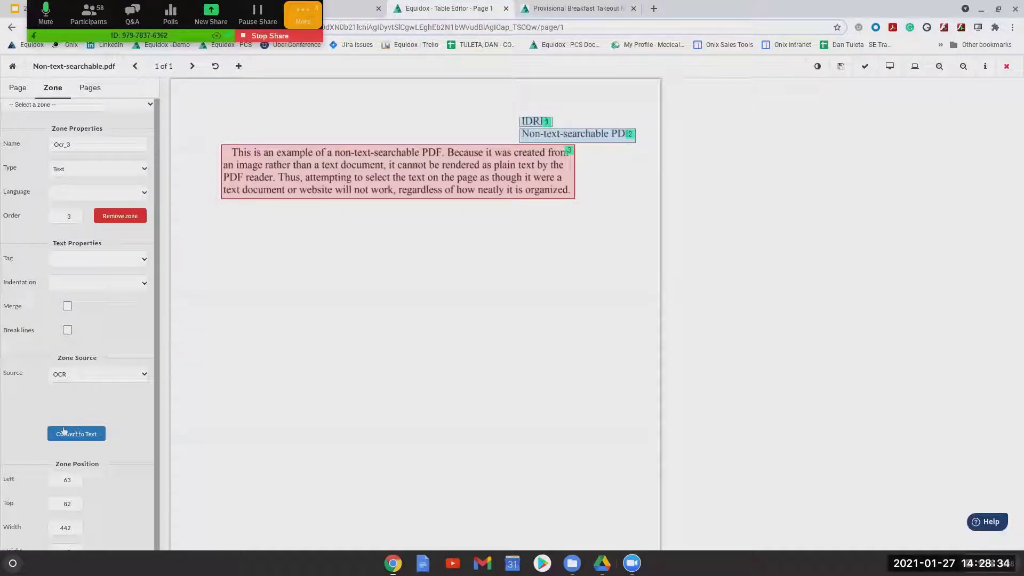
left_click(18, 89)
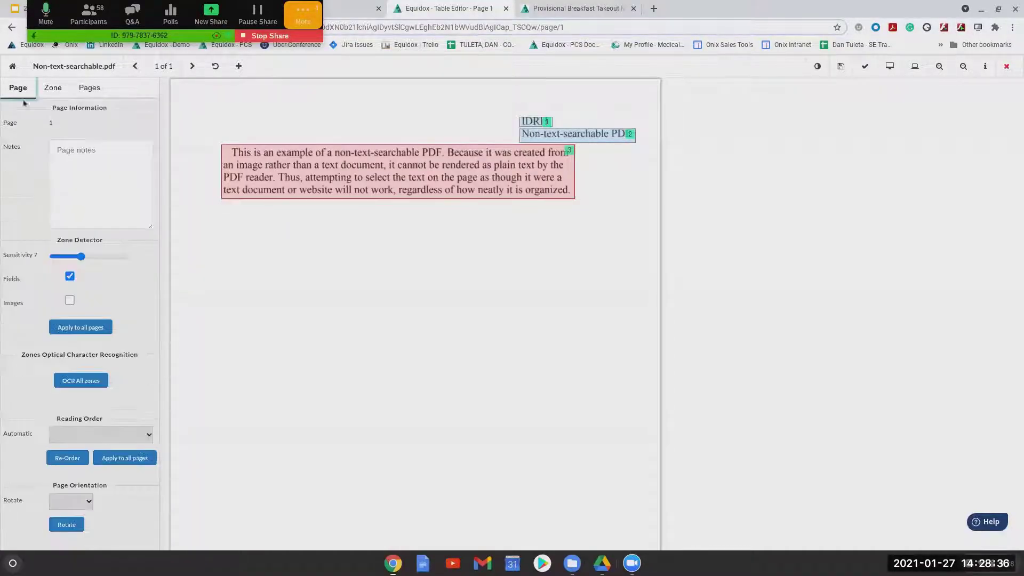
left_click(99, 388)
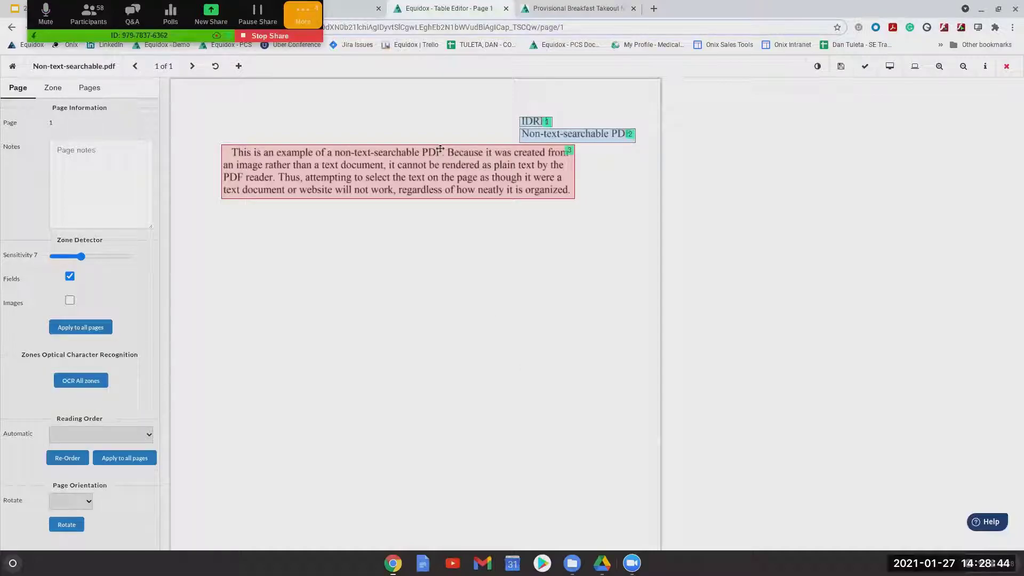
Preview the page's HTML output, check that its text can be selected, and return to the page editor.
left_click(890, 67)
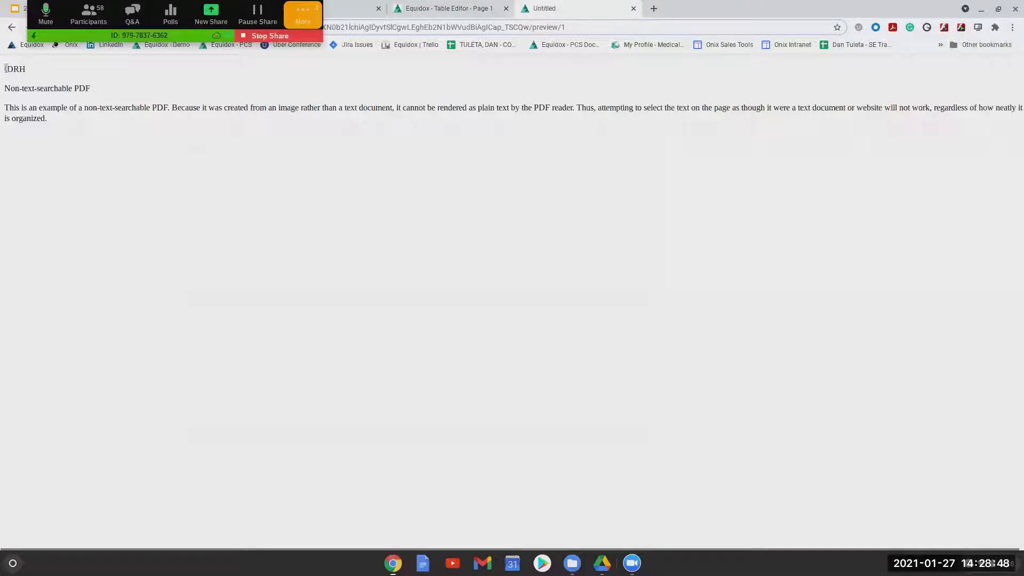
left_click_drag(3, 66, 111, 151)
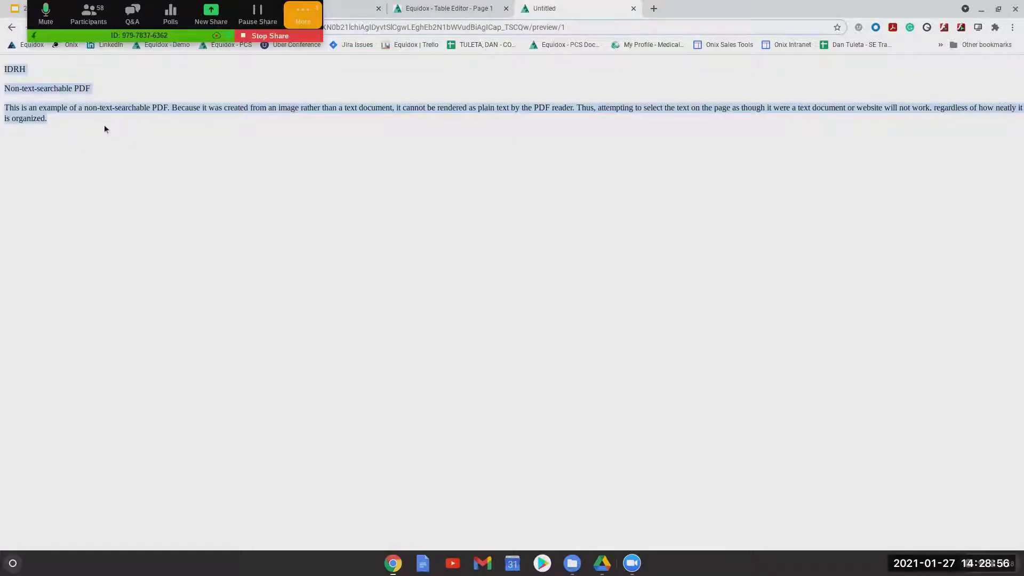
left_click(78, 91)
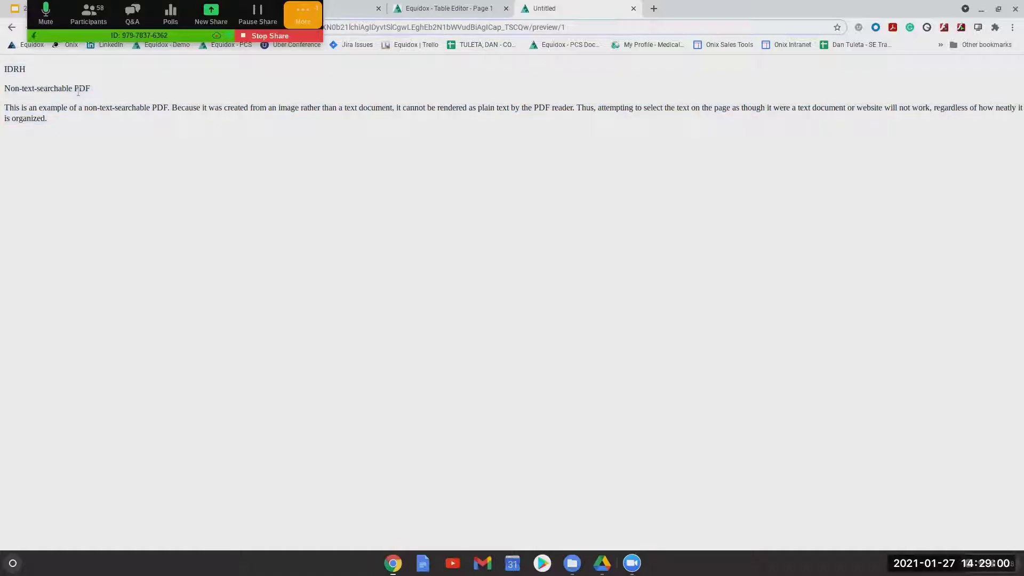
left_click(437, 6)
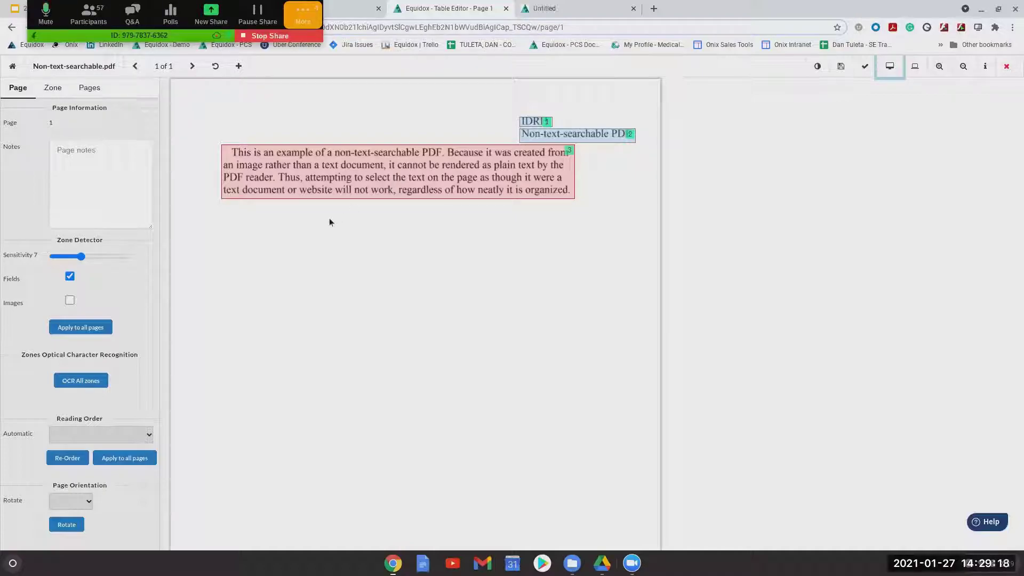
Save the page and close the page editor.
left_click(840, 74)
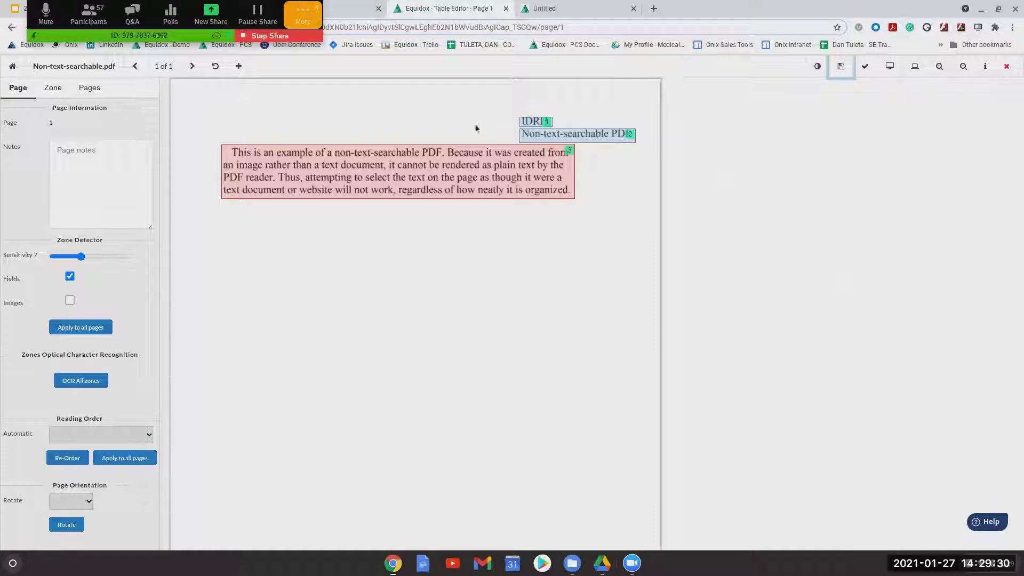
left_click(1007, 66)
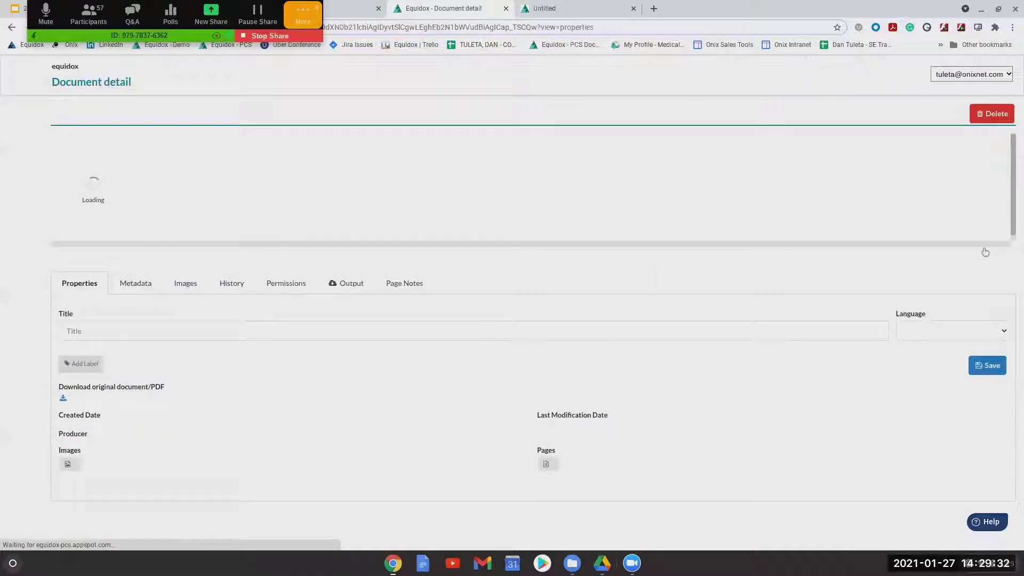
Switch to the Equidox webinar deck in Google Slides and start presenting its title slide.
left_click(16, 7)
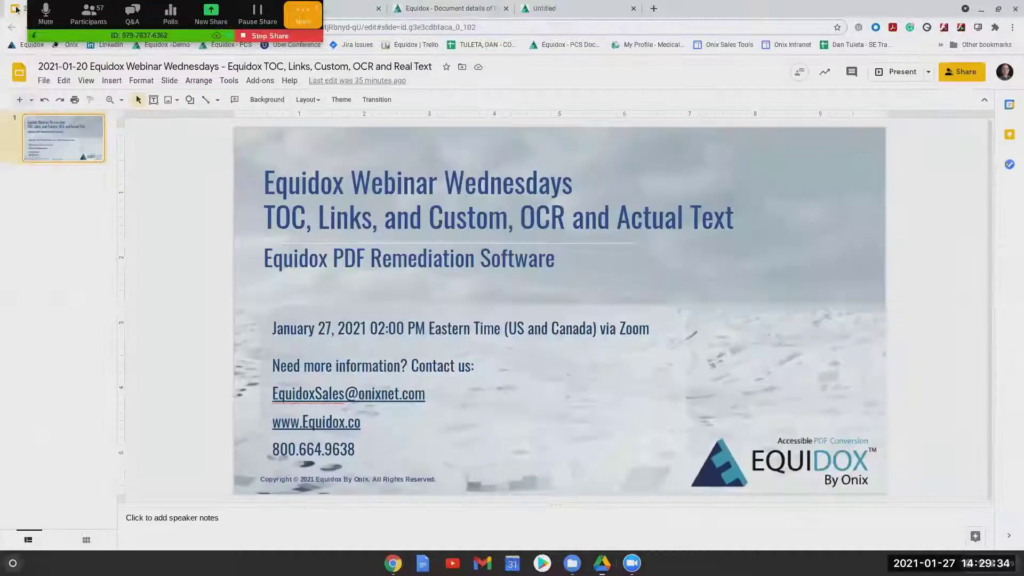
left_click(890, 76)
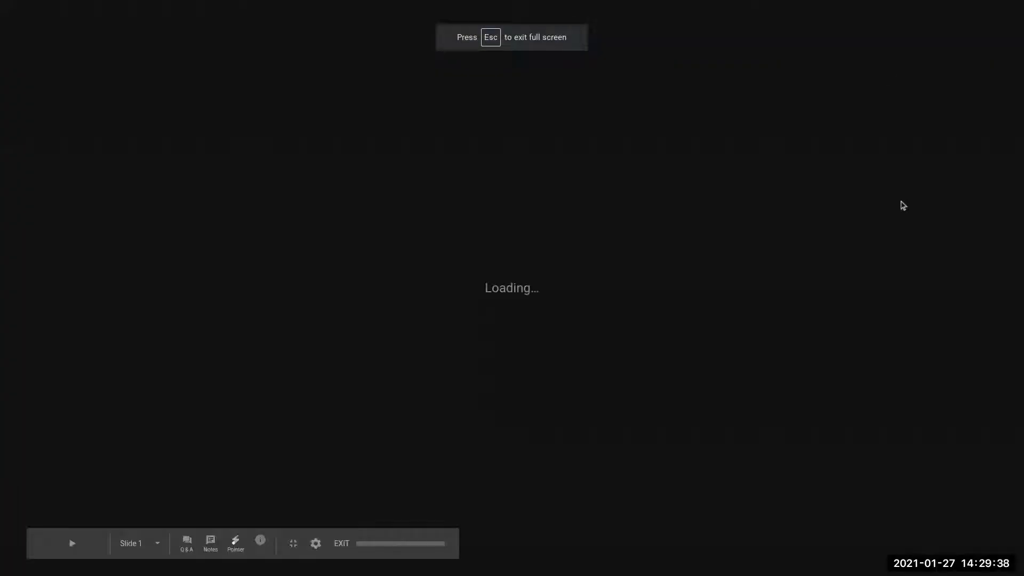